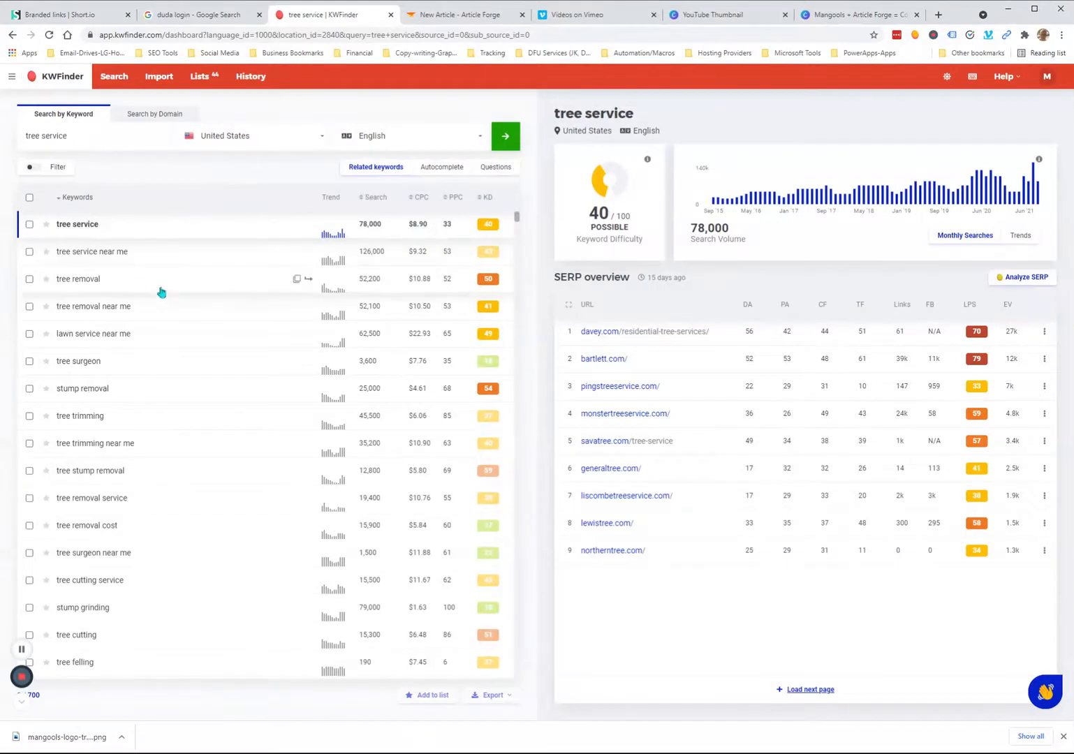
Step: Sort the related keywords for tree service by search volume, highest first
{"action": "left_click", "coordinate": [375, 197]}
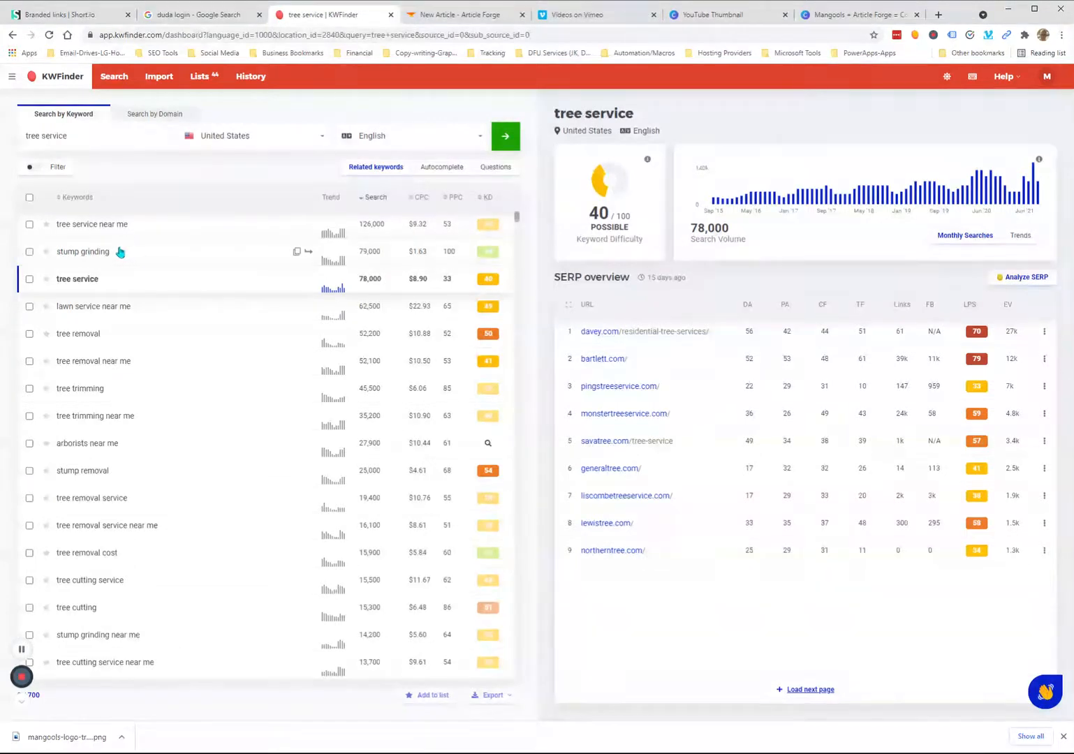
Step: Open Google Drive in a new browser tab and create a blank Google Docs document
{"action": "left_click", "coordinate": [939, 14]}
{"action": "left_click", "coordinate": [1026, 81]}
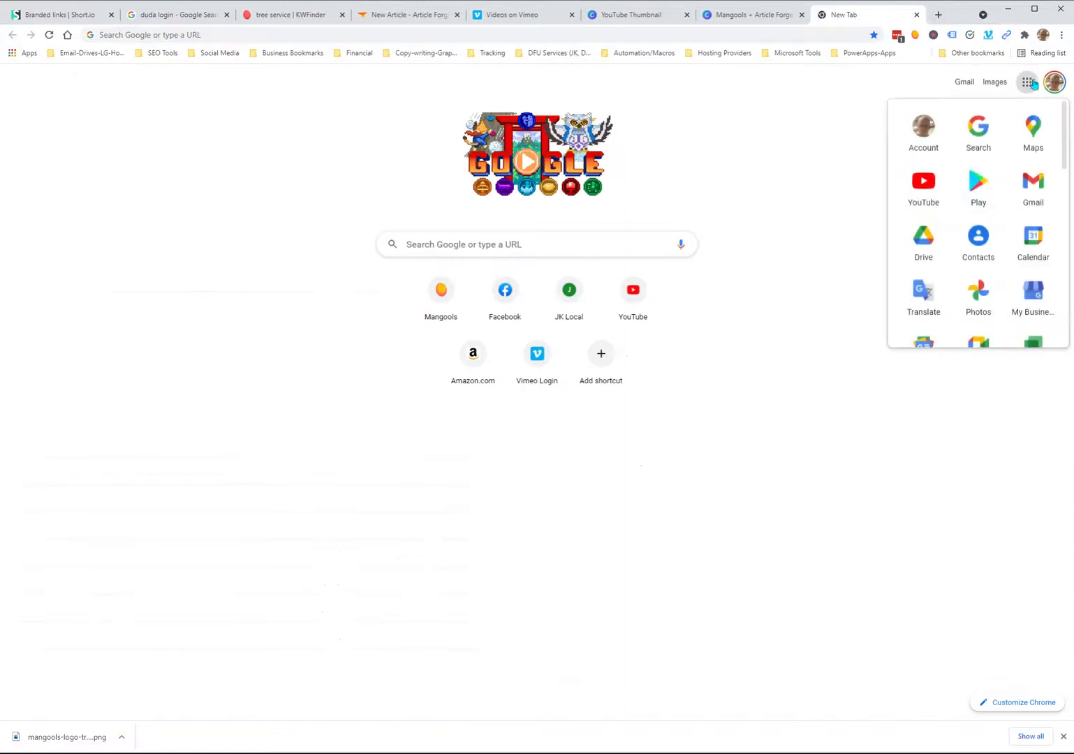
{"action": "left_click", "coordinate": [927, 235]}
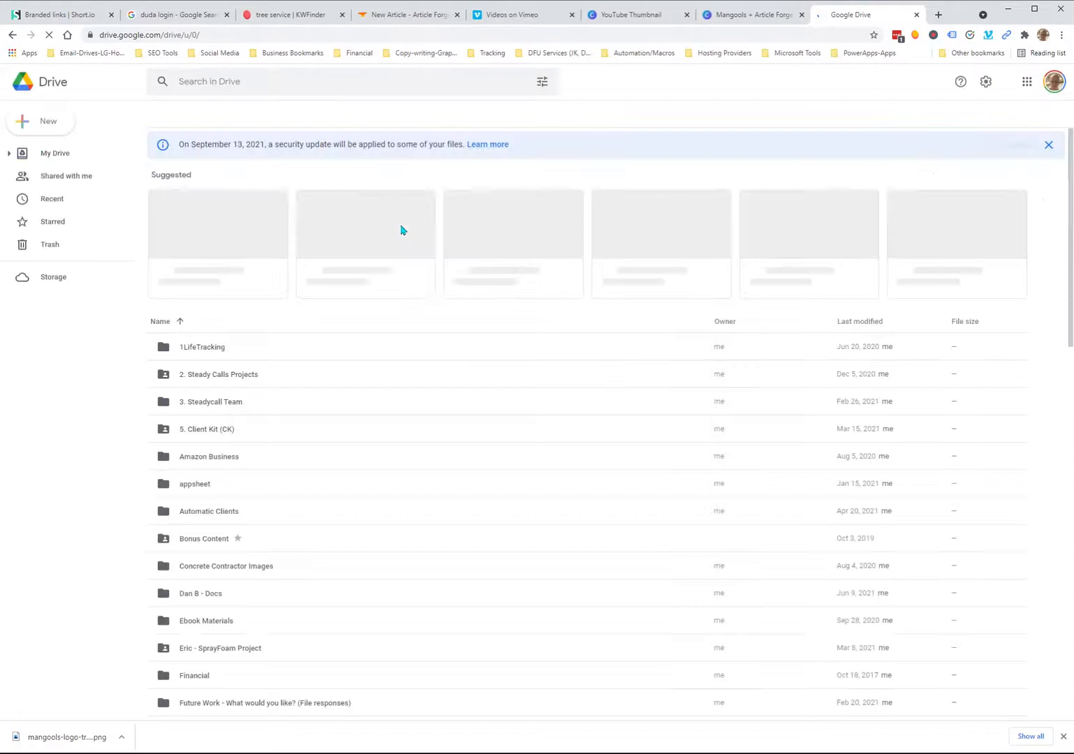
{"action": "left_click", "coordinate": [64, 124]}
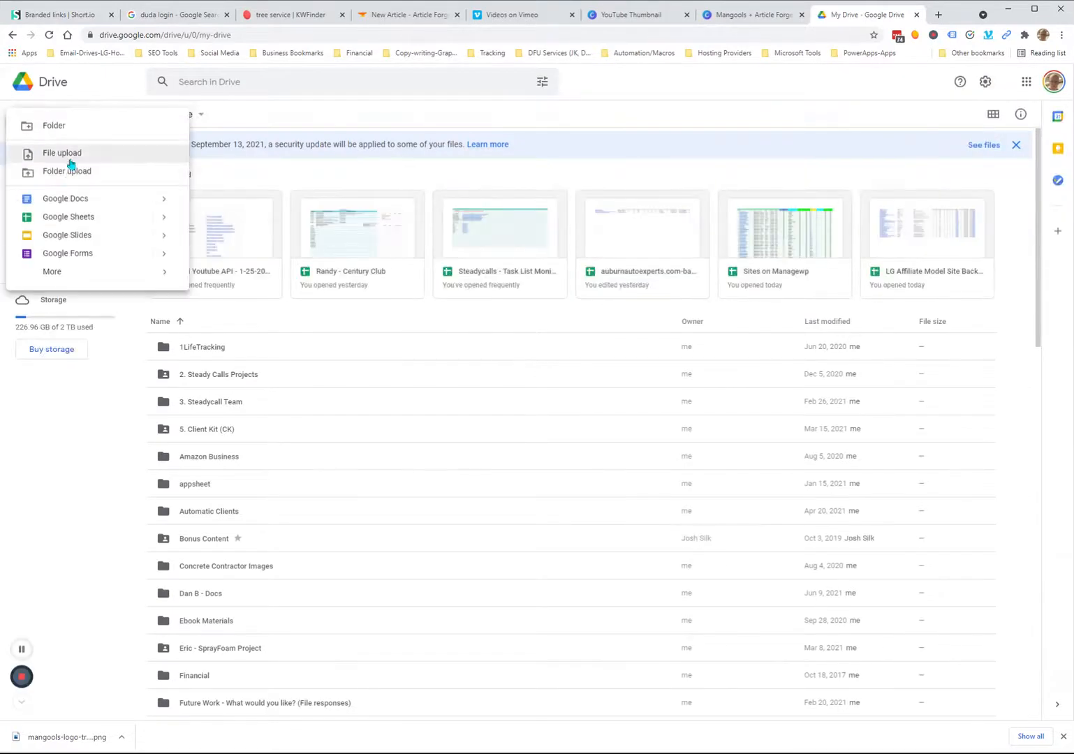
{"action": "left_click", "coordinate": [69, 204]}
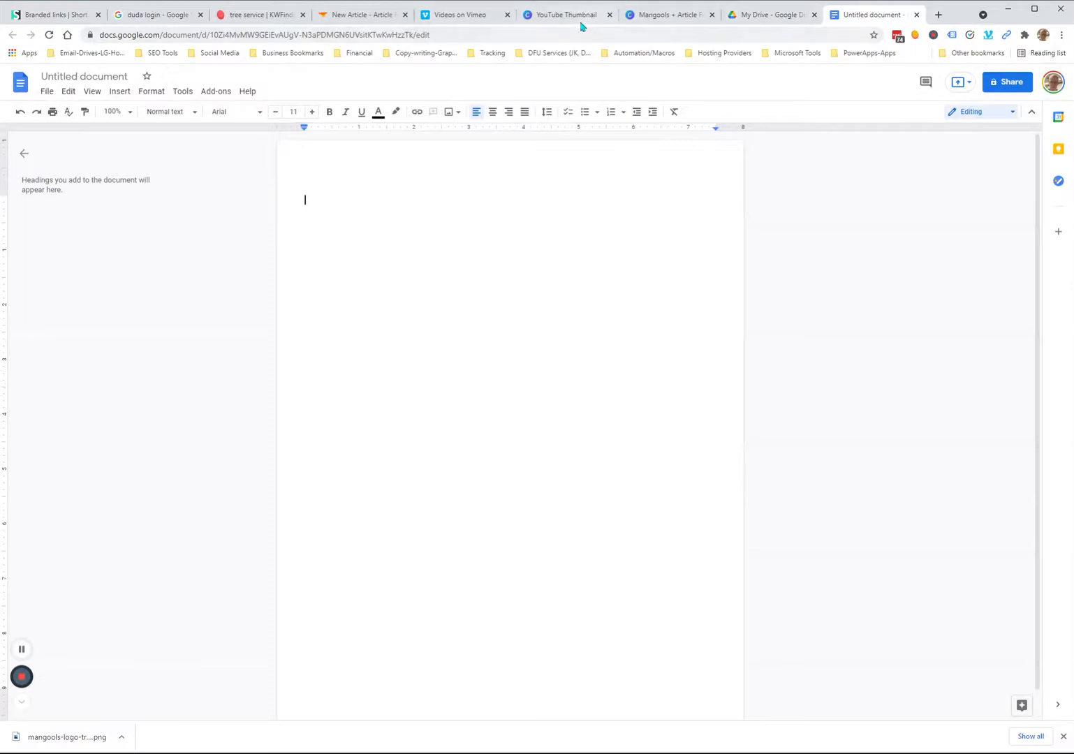
Step: Return to KWFinder and select the keywords stump grinding, tree service, tree trimming, arborists near me, tree removal service and tree cutting
{"action": "left_click", "coordinate": [271, 21]}
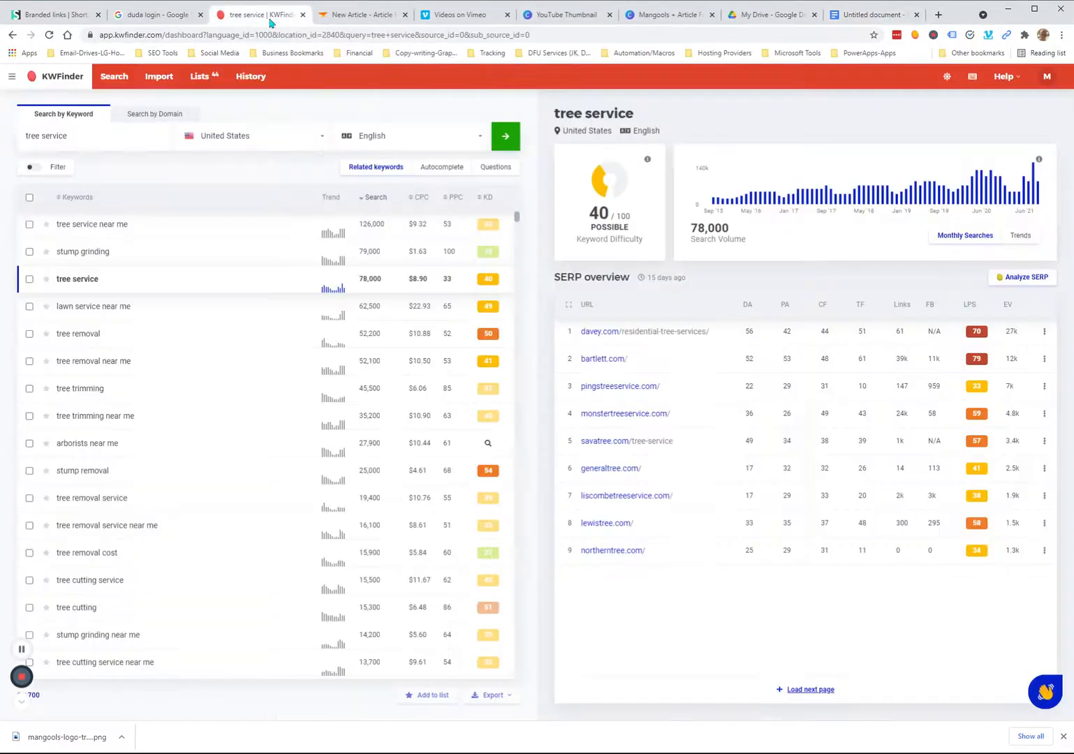
{"action": "left_click", "coordinate": [29, 251]}
{"action": "left_click", "coordinate": [29, 278]}
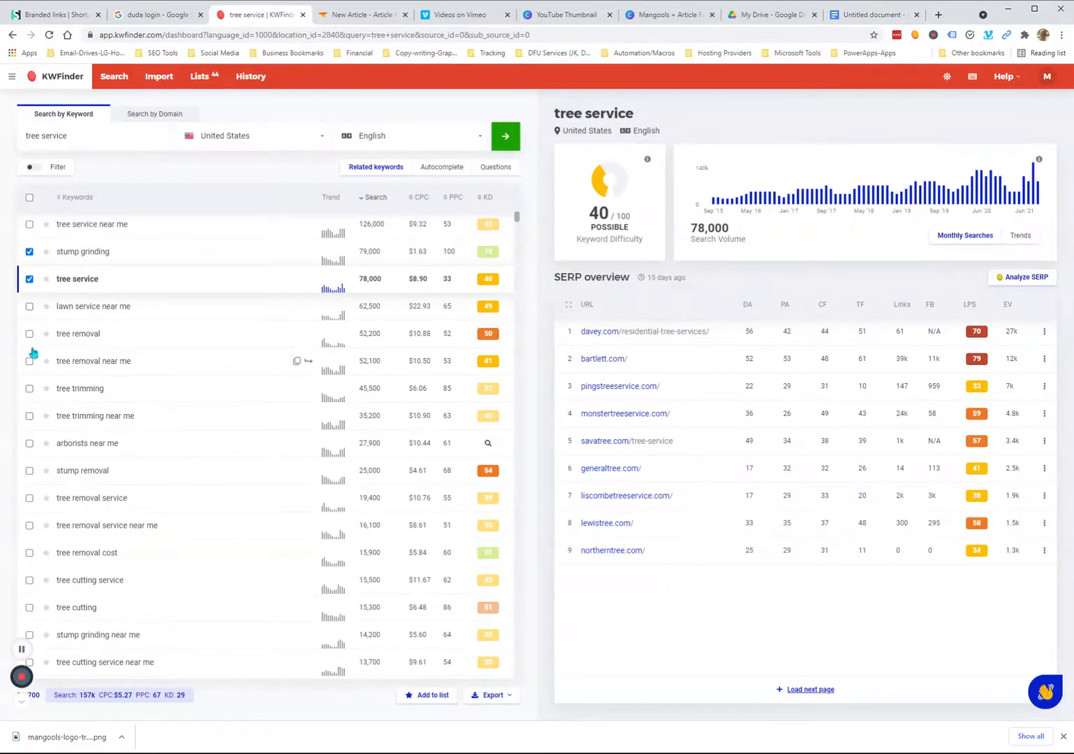
{"action": "left_click", "coordinate": [30, 389]}
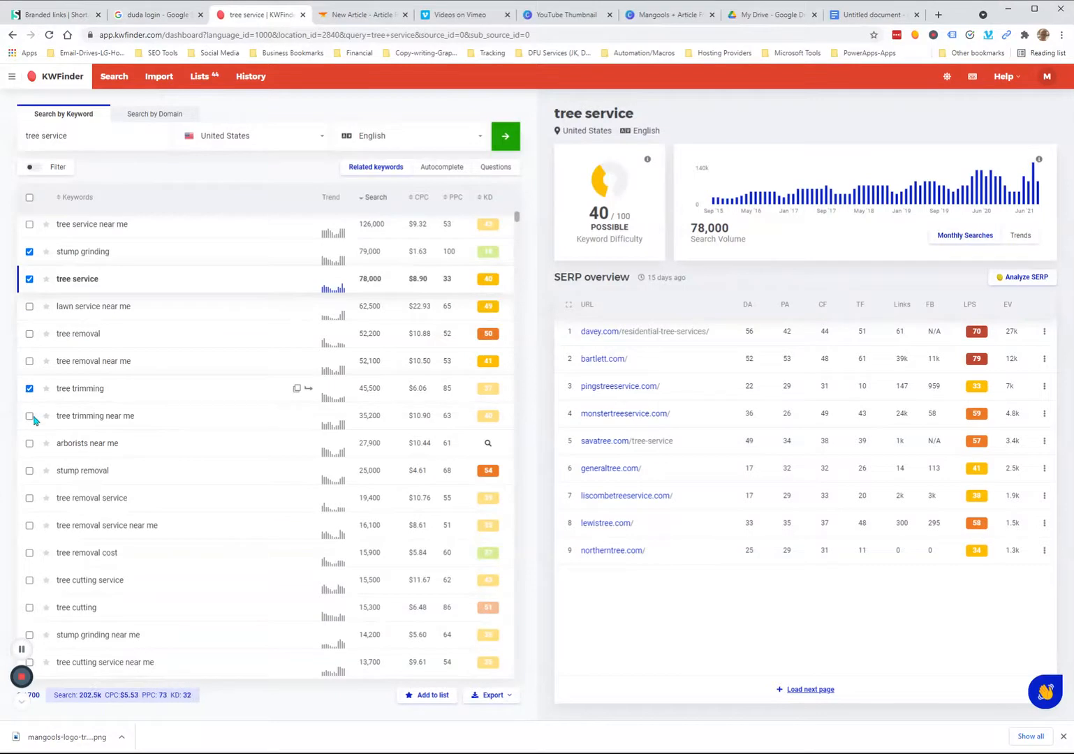
{"action": "left_click", "coordinate": [29, 443]}
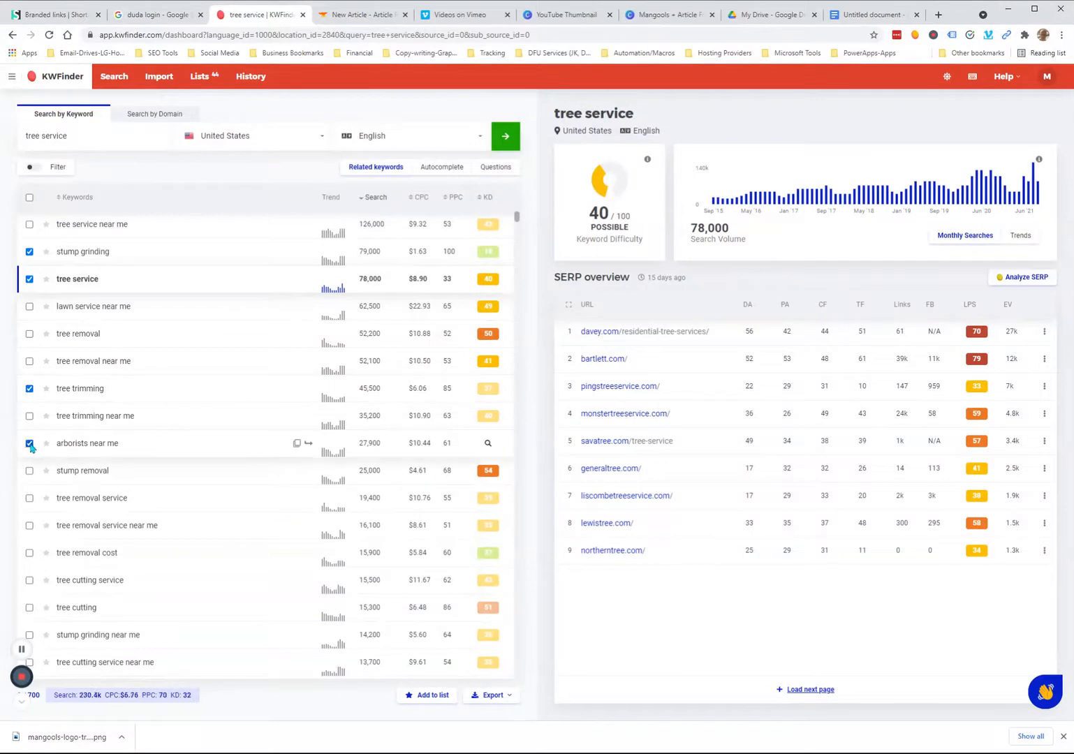
{"action": "left_click", "coordinate": [30, 498]}
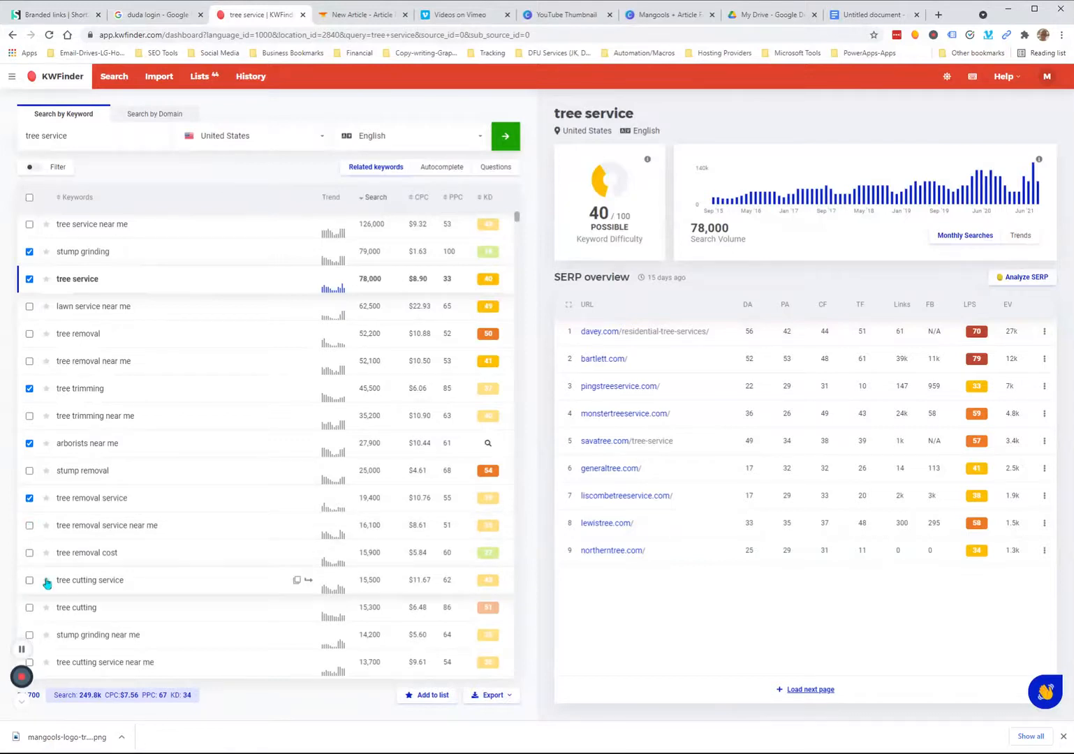
{"action": "left_click", "coordinate": [30, 608]}
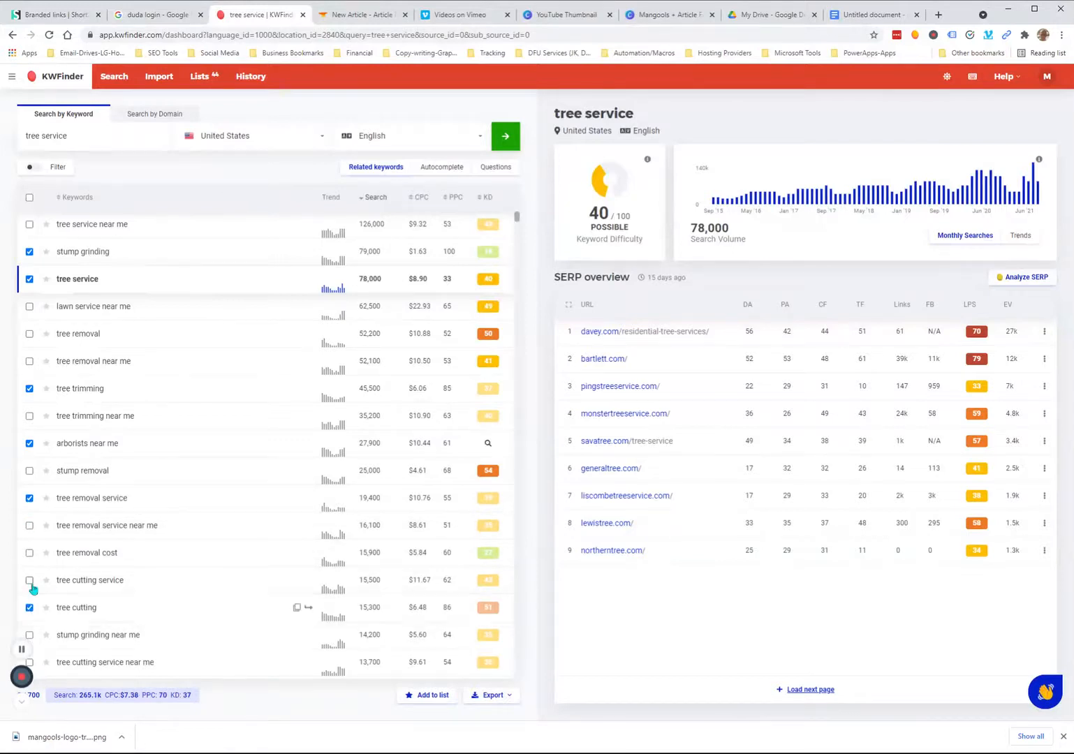
Step: Add the lower-volume keywords tree topping and affordable tree service to the selection
{"action": "scroll", "coordinate": [190, 395], "scroll_direction": "down", "scroll_amount": 2}
{"action": "scroll", "coordinate": [210, 403], "scroll_direction": "down", "scroll_amount": 1}
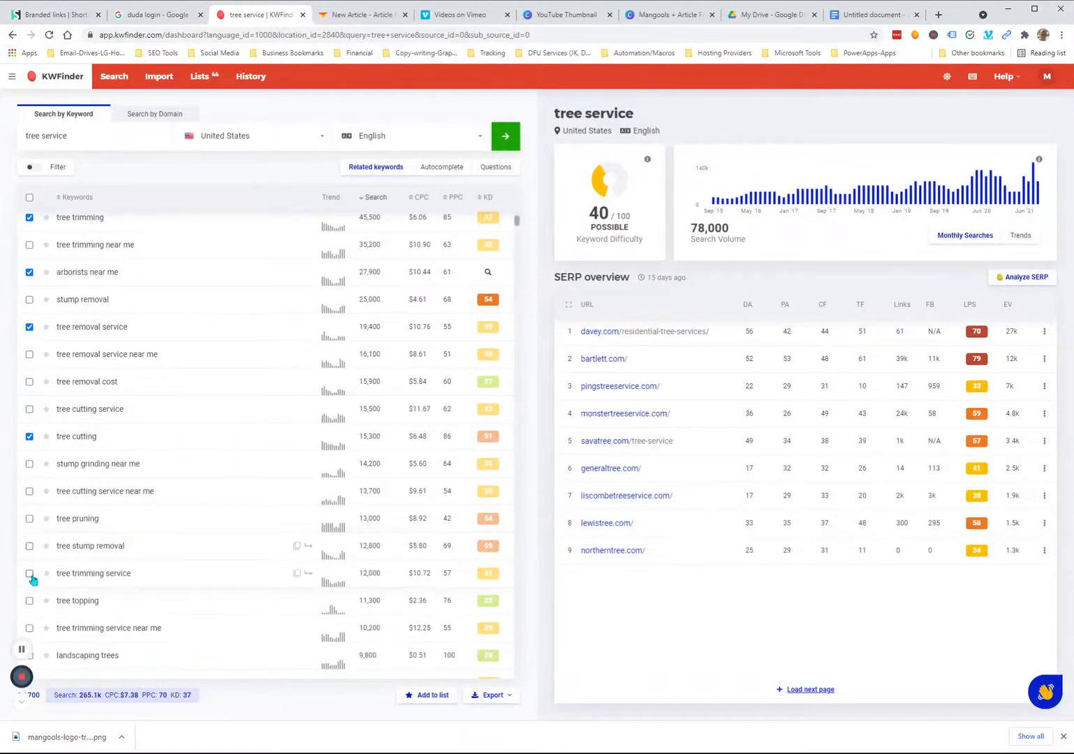
{"action": "left_click", "coordinate": [30, 604]}
{"action": "scroll", "coordinate": [153, 573], "scroll_direction": "down", "scroll_amount": 3}
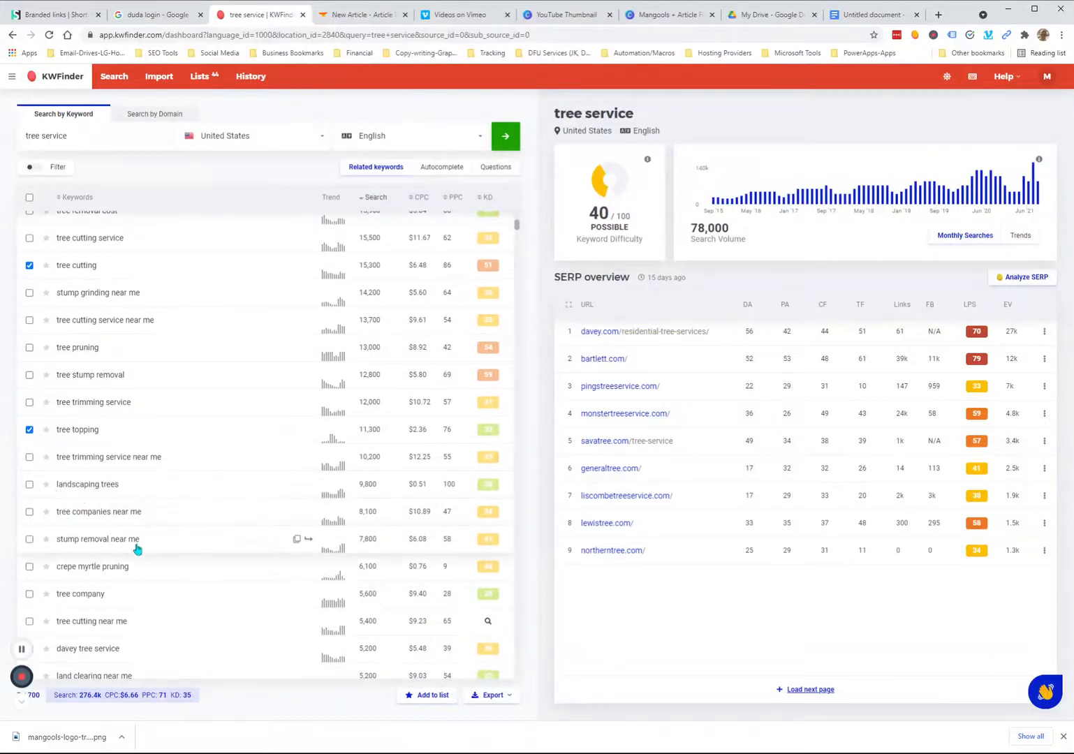
{"action": "scroll", "coordinate": [223, 552], "scroll_direction": "down", "scroll_amount": 2}
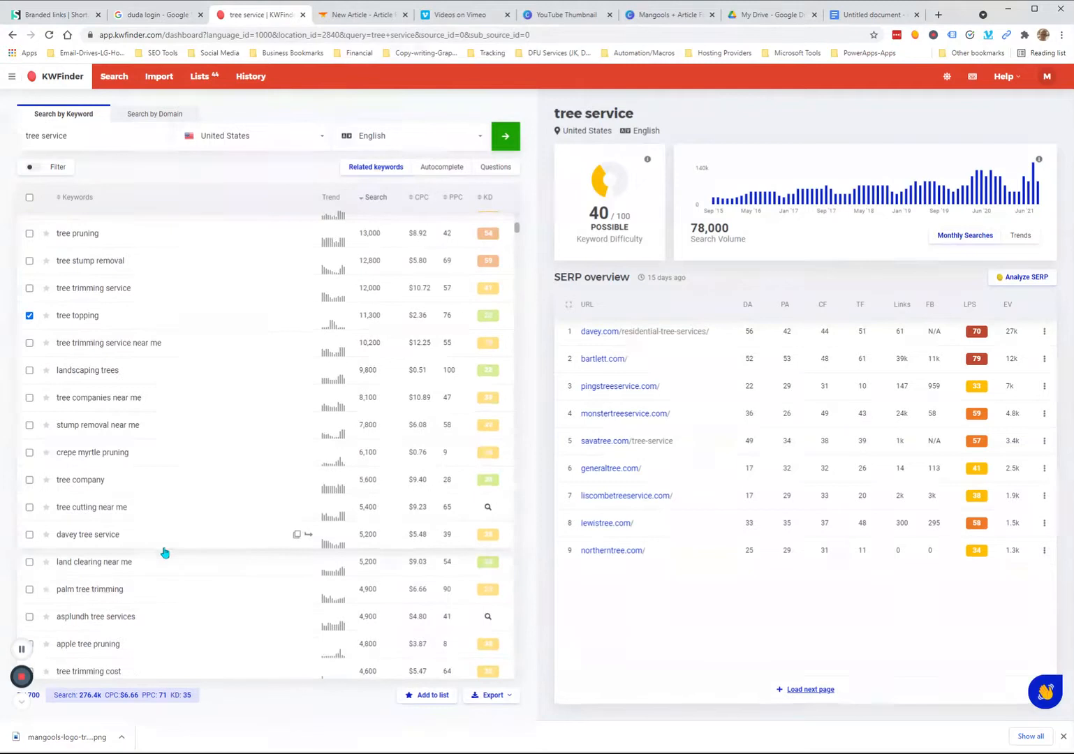
{"action": "scroll", "coordinate": [168, 569], "scroll_direction": "down", "scroll_amount": 2}
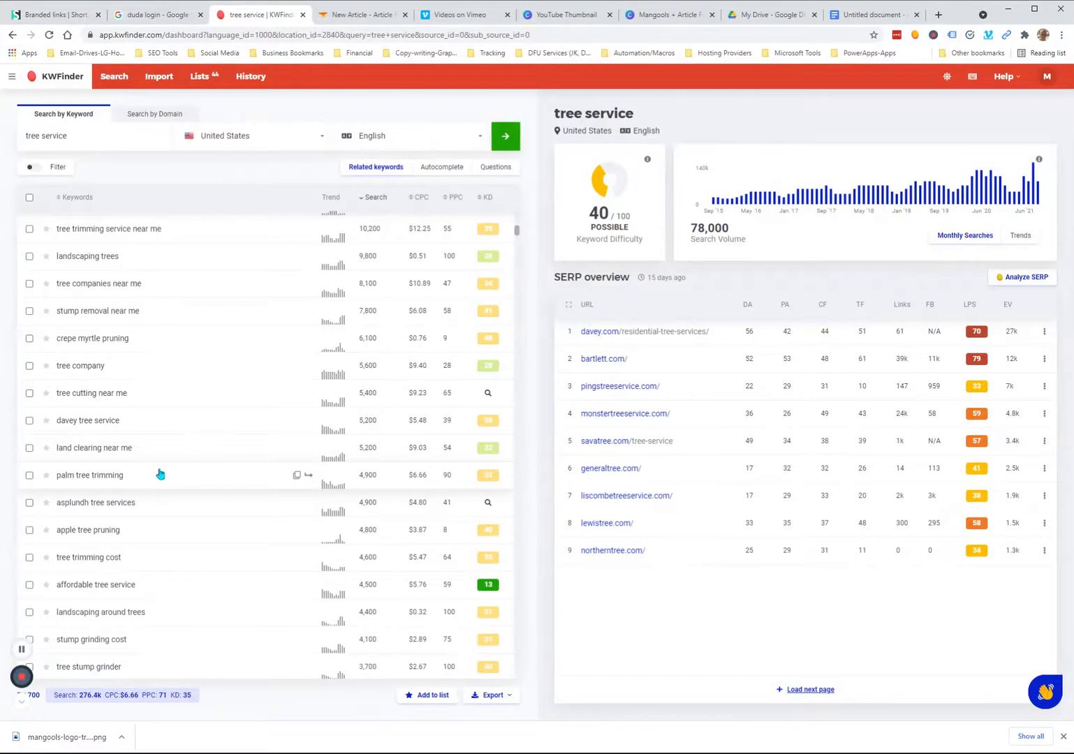
{"action": "scroll", "coordinate": [161, 475], "scroll_direction": "down", "scroll_amount": 1}
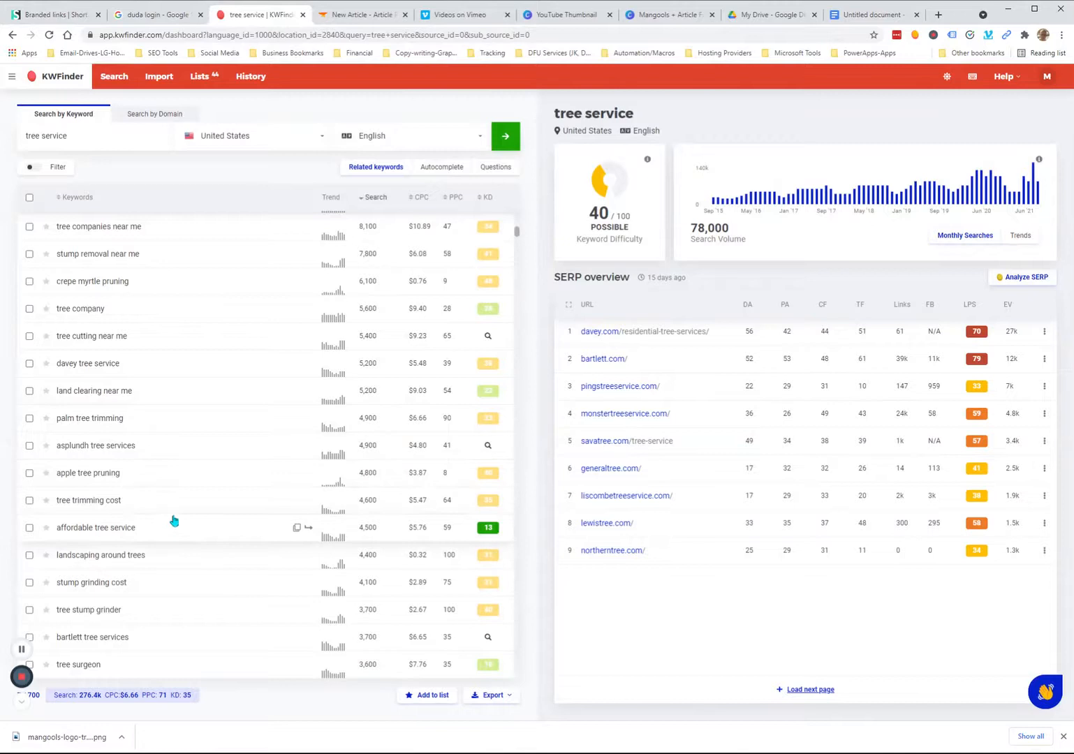
{"action": "left_click", "coordinate": [29, 527]}
{"action": "scroll", "coordinate": [41, 587], "scroll_direction": "down", "scroll_amount": 1}
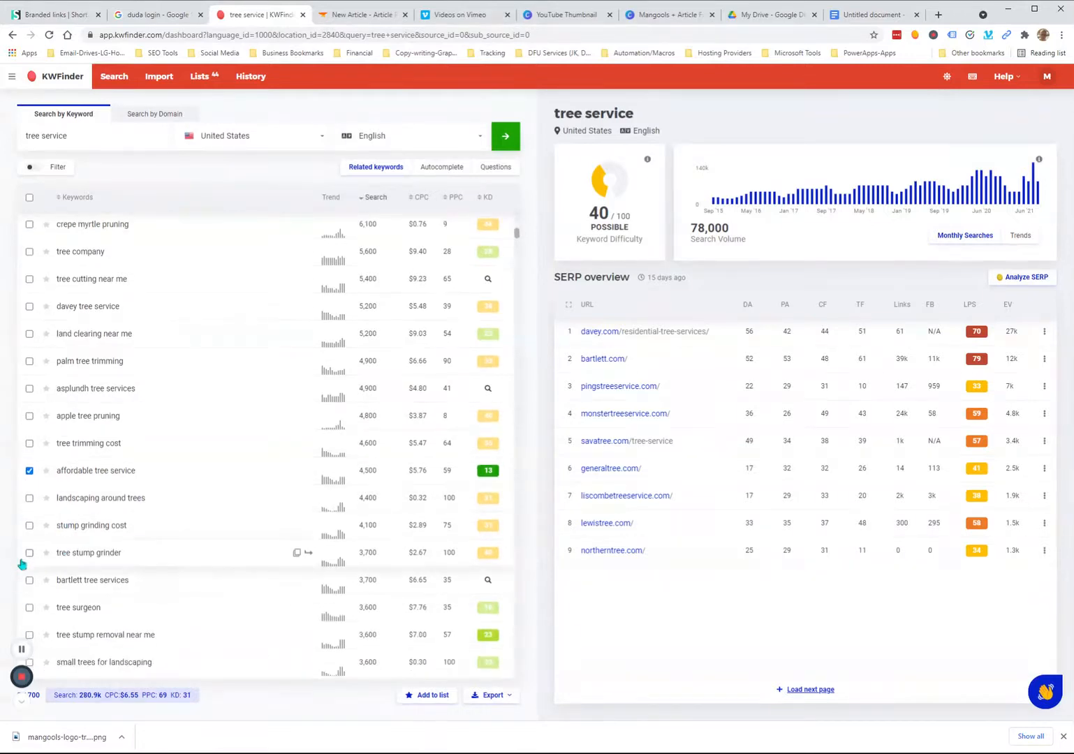
{"action": "scroll", "coordinate": [27, 569], "scroll_direction": "down", "scroll_amount": 3}
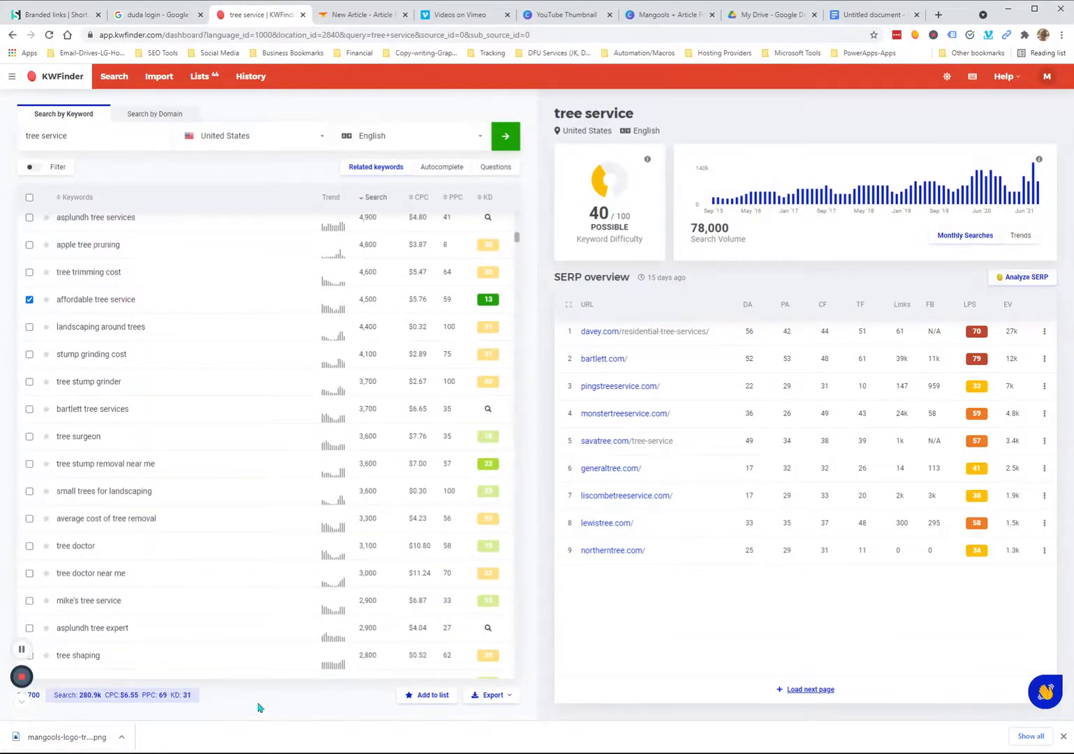
Step: Copy the selected keywords to the clipboard and paste them into the blank Google Docs document
{"action": "scroll", "coordinate": [288, 503], "scroll_direction": "up", "scroll_amount": 10}
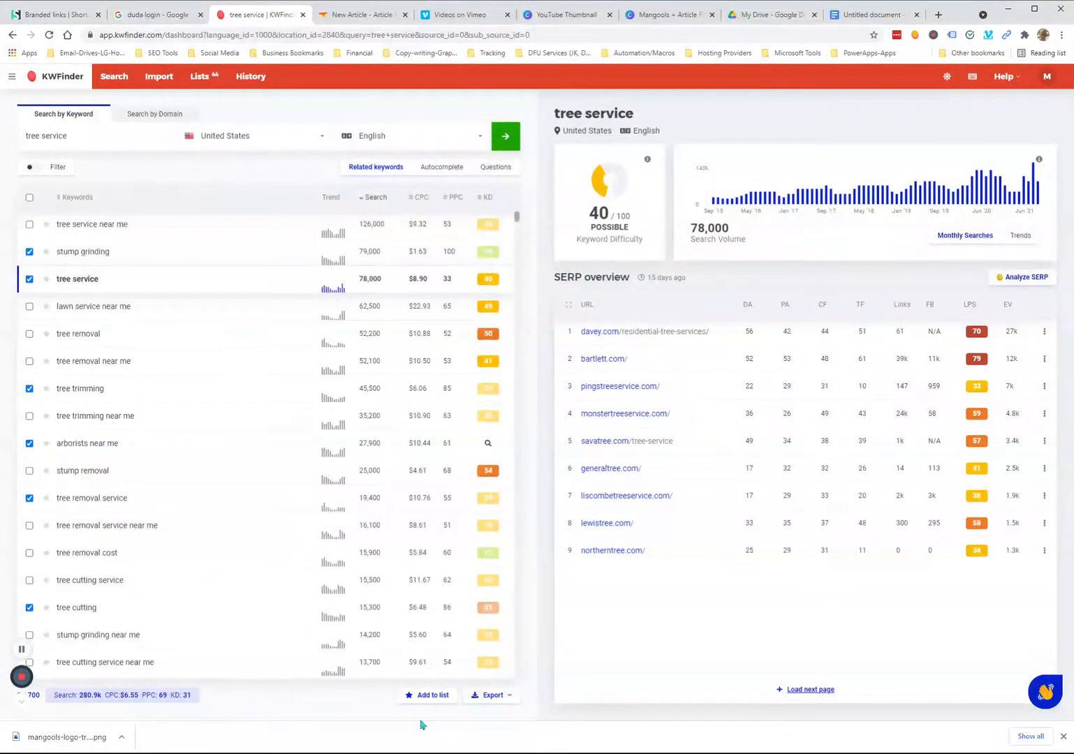
{"action": "left_click", "coordinate": [491, 696]}
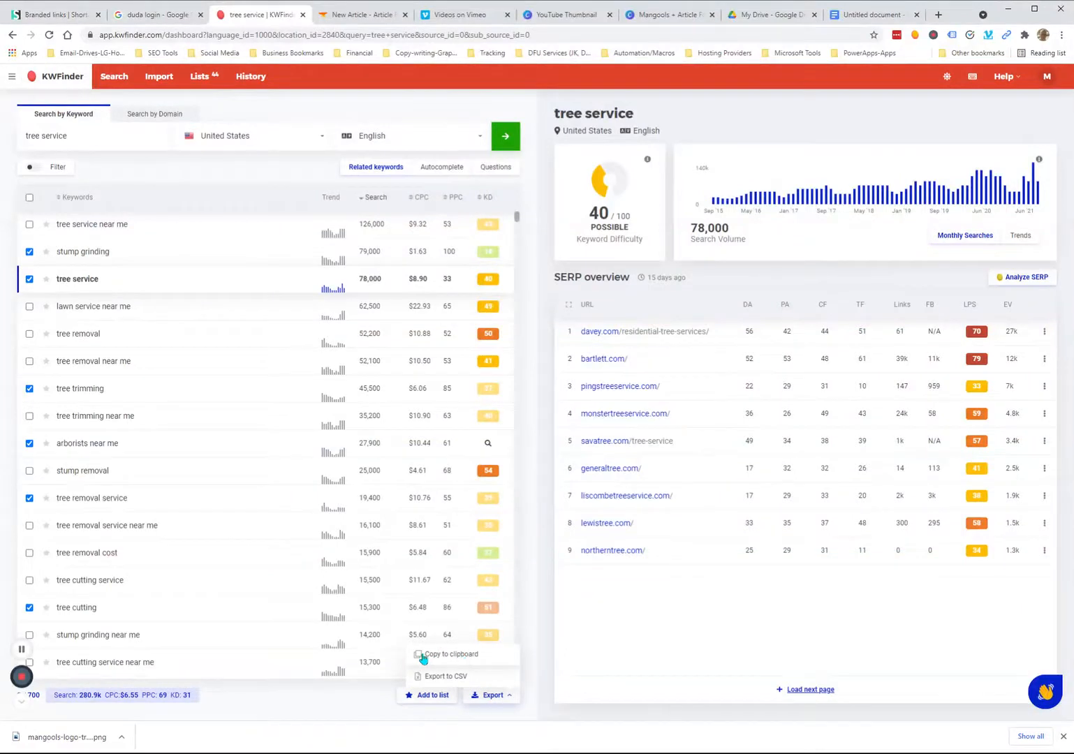
{"action": "left_click", "coordinate": [450, 656]}
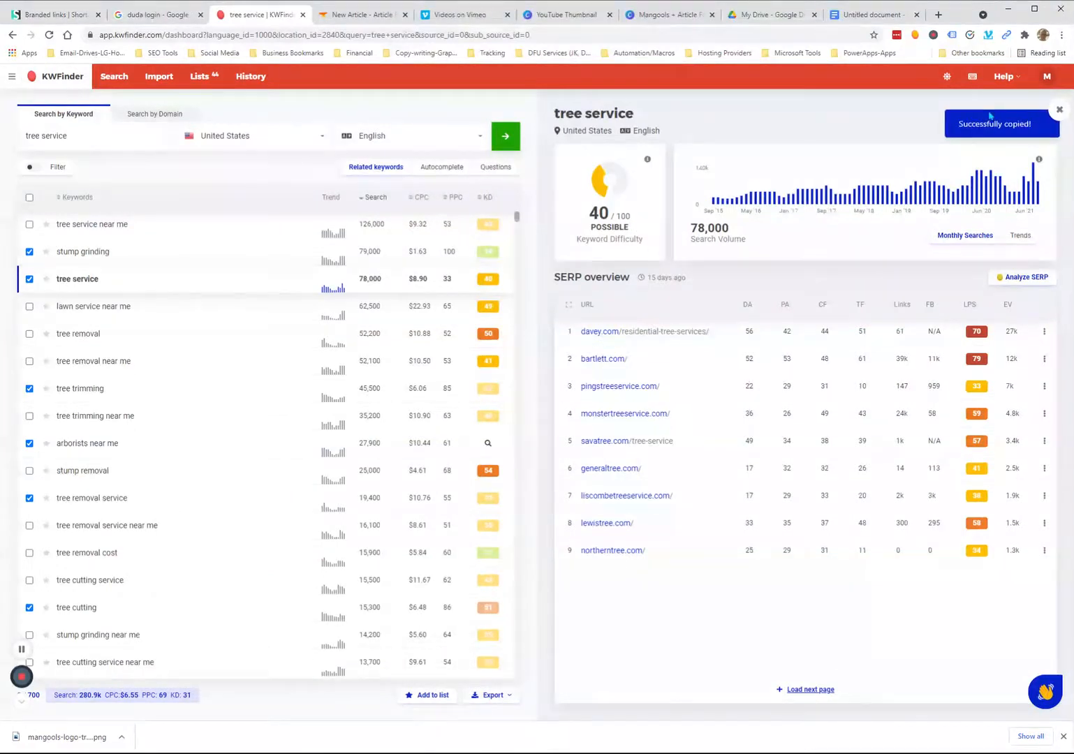
{"action": "left_click", "coordinate": [875, 15]}
{"action": "key", "text": "ctrl+v"}
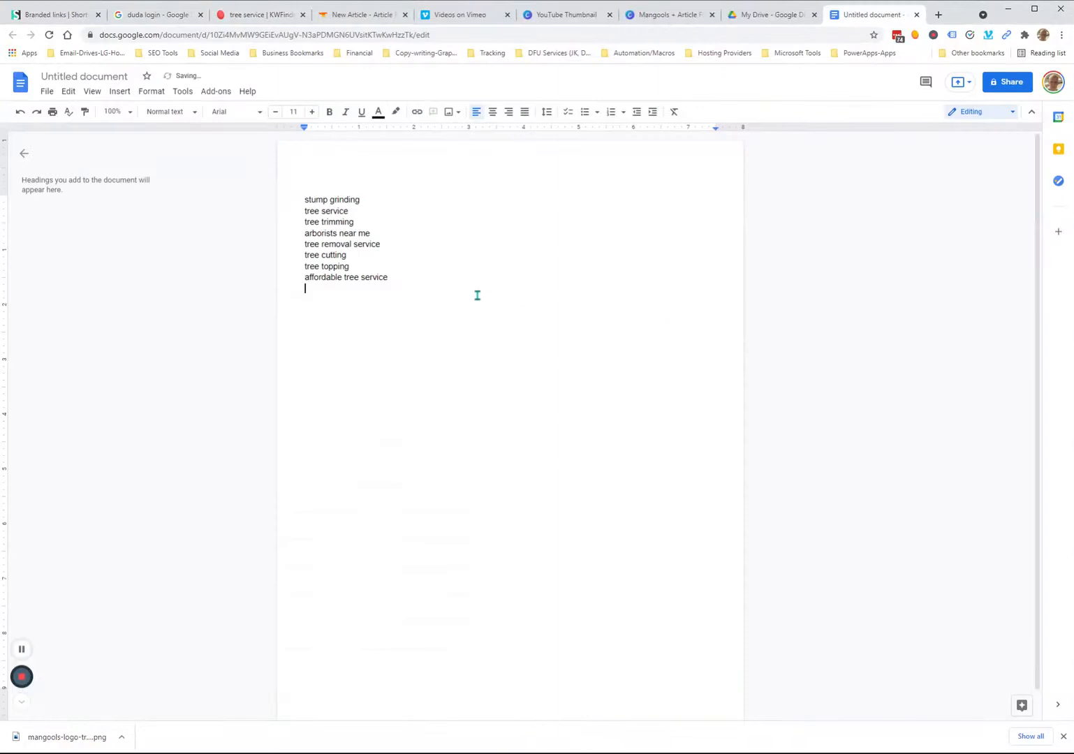
{"action": "left_click", "coordinate": [398, 284]}
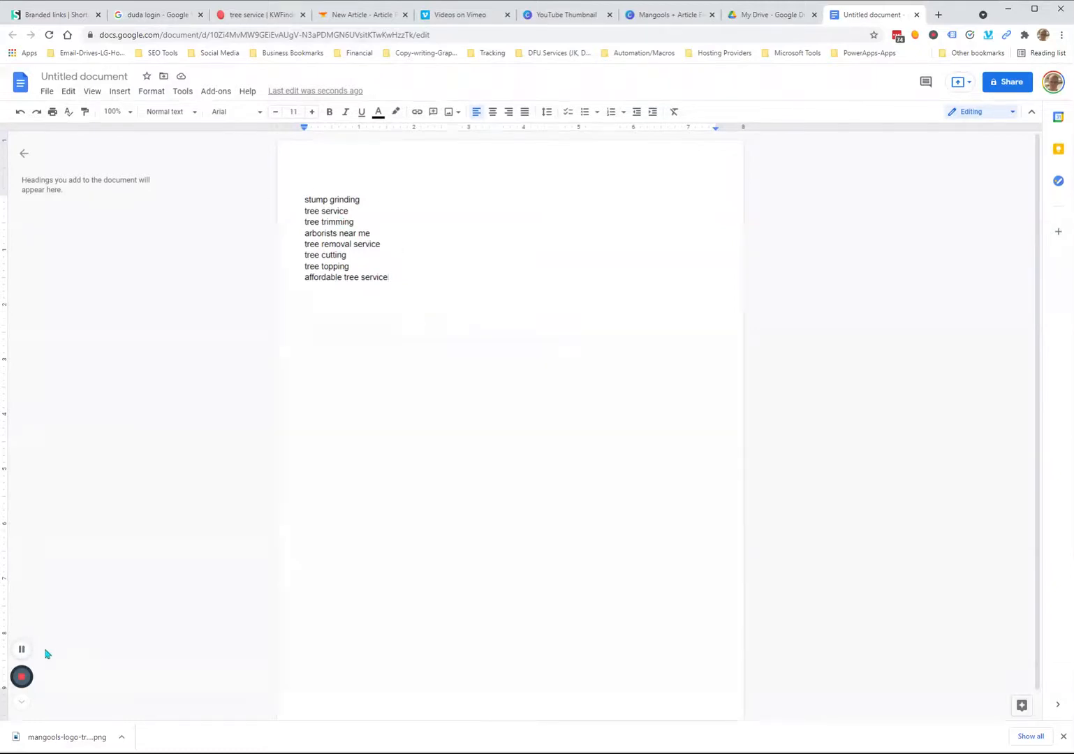
{"action": "left_click", "coordinate": [21, 650]}
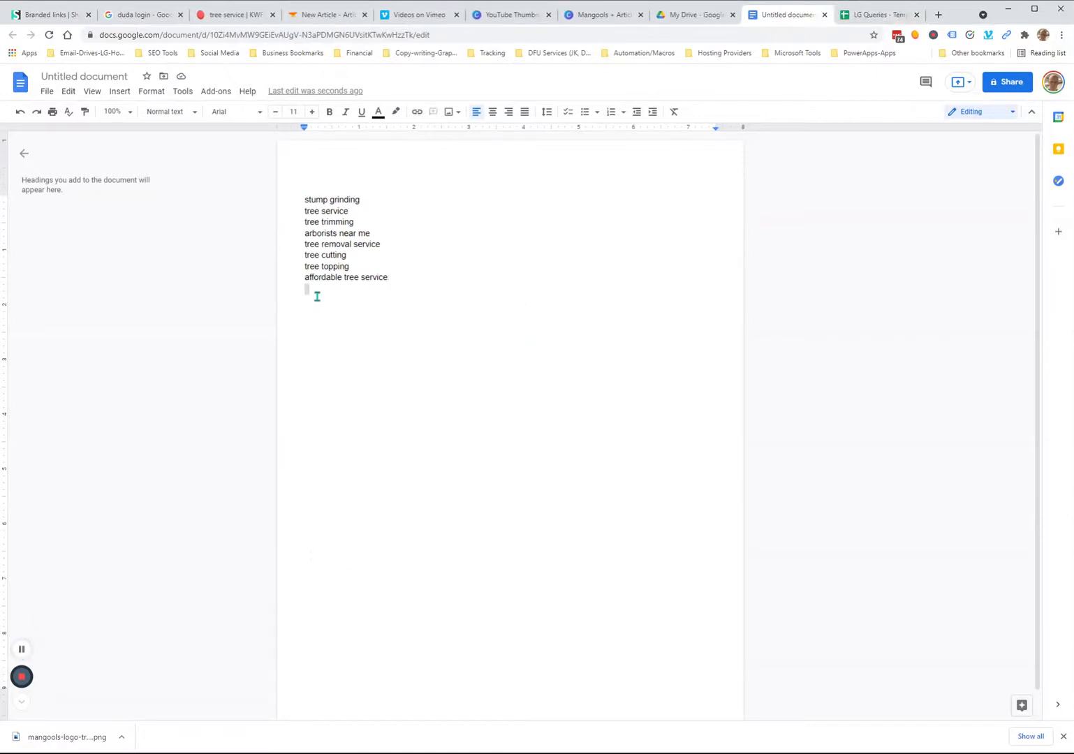
Step: Switch to the LG Queries - Template spreadsheet and examine the Tree Service sheet's home page queries and service keywords
{"action": "left_click", "coordinate": [919, 4]}
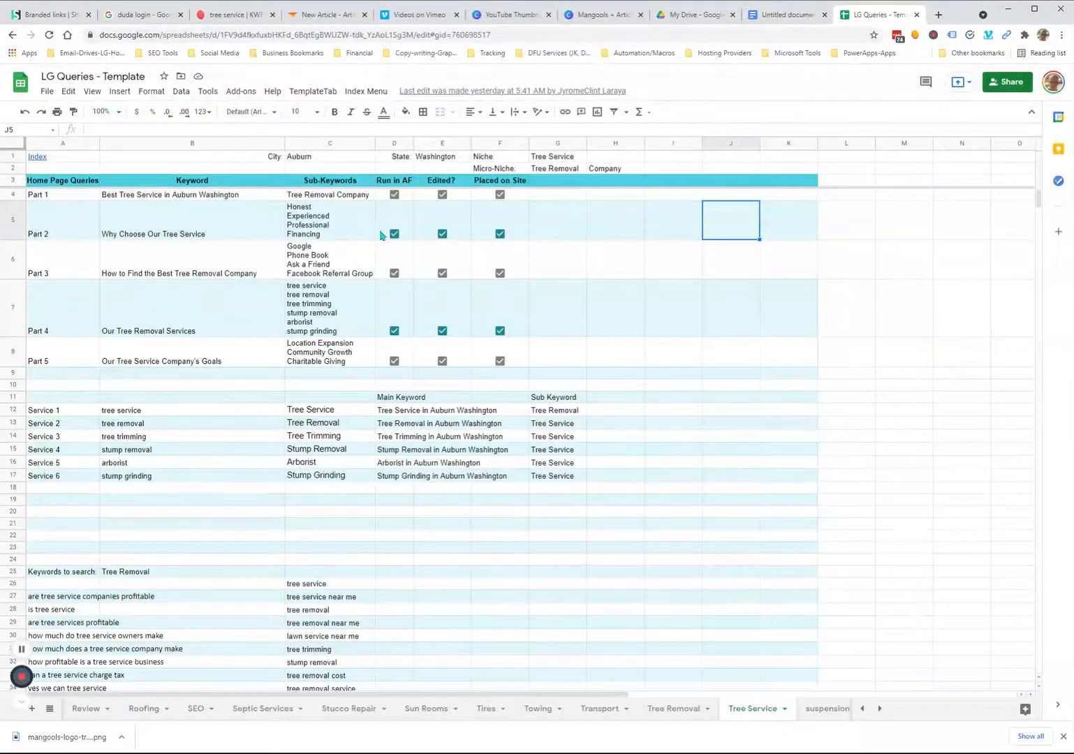
{"action": "scroll", "coordinate": [538, 311], "scroll_direction": "down", "scroll_amount": 3}
{"action": "scroll", "coordinate": [432, 419], "scroll_direction": "up", "scroll_amount": 2}
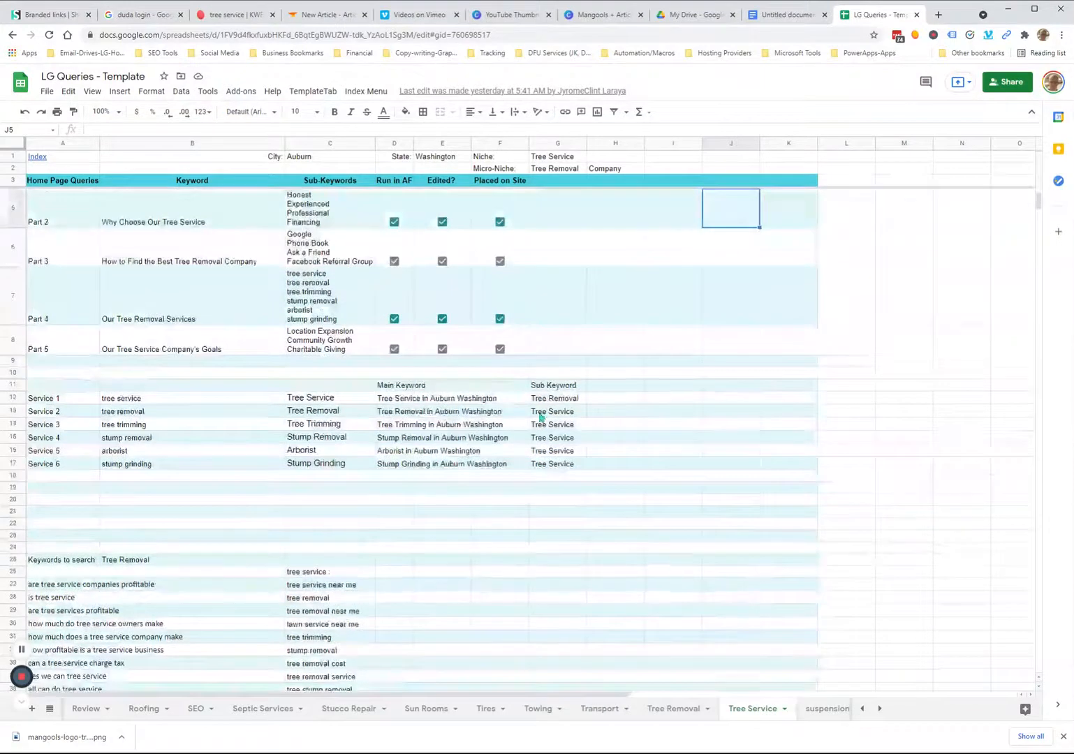
{"action": "scroll", "coordinate": [539, 419], "scroll_direction": "up", "scroll_amount": 1}
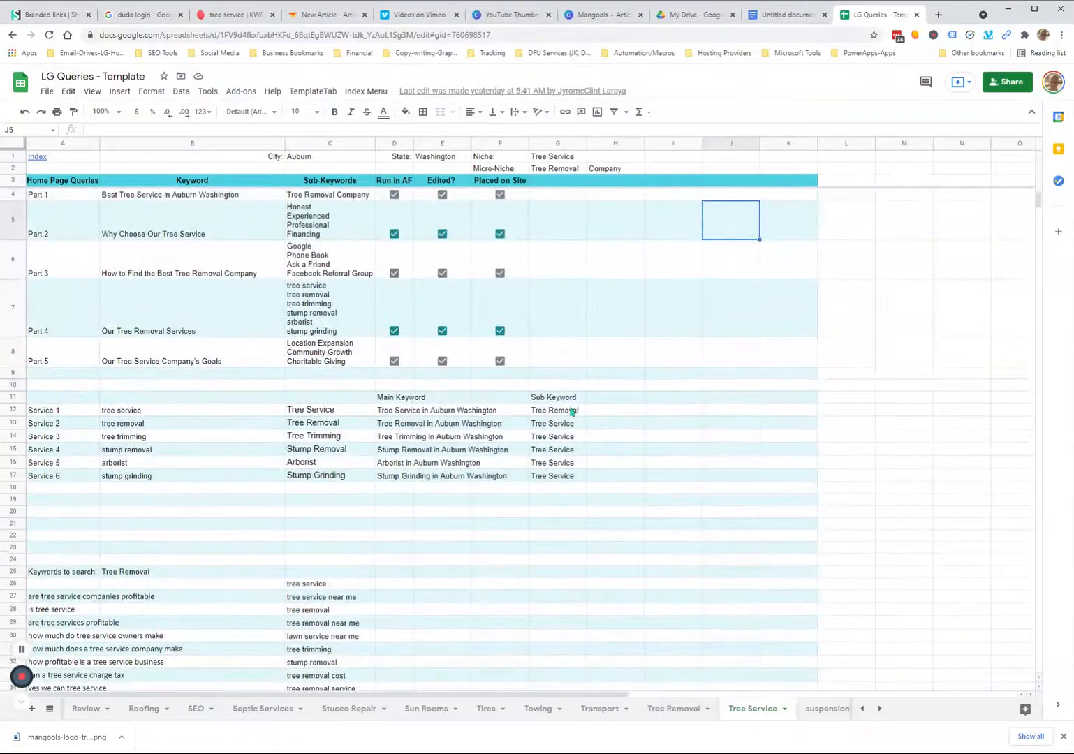
{"action": "left_click", "coordinate": [664, 225]}
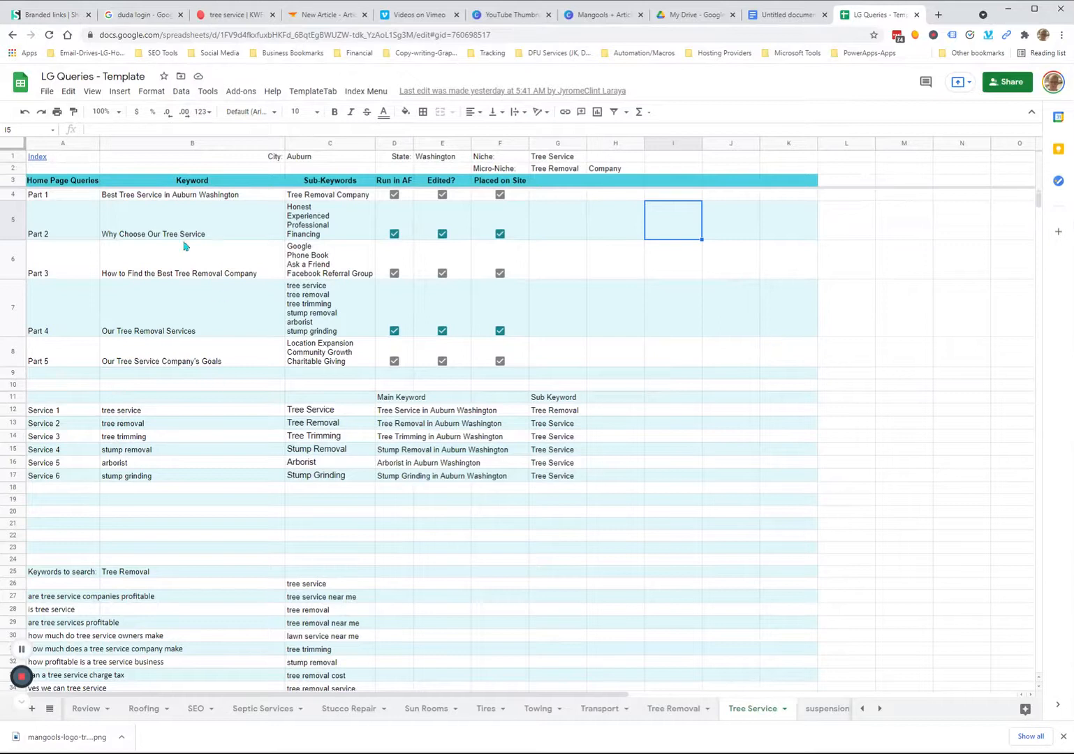
{"action": "left_click", "coordinate": [49, 184]}
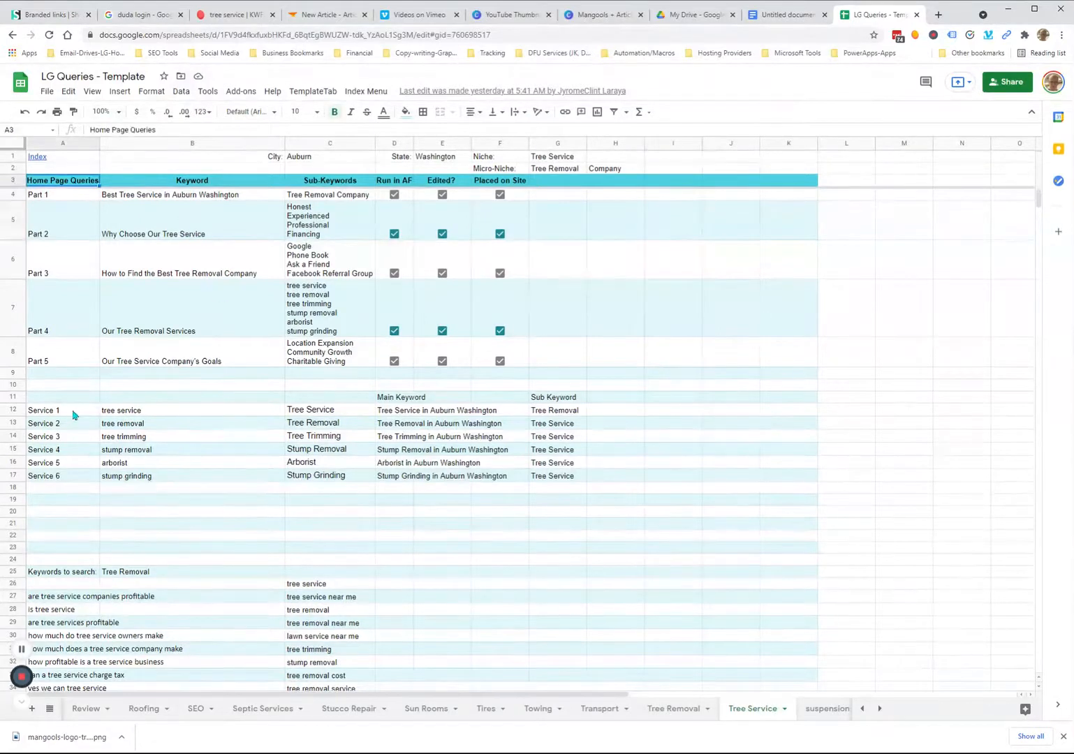
{"action": "left_click_drag", "start_coordinate": [74, 414], "coordinate": [74, 490]}
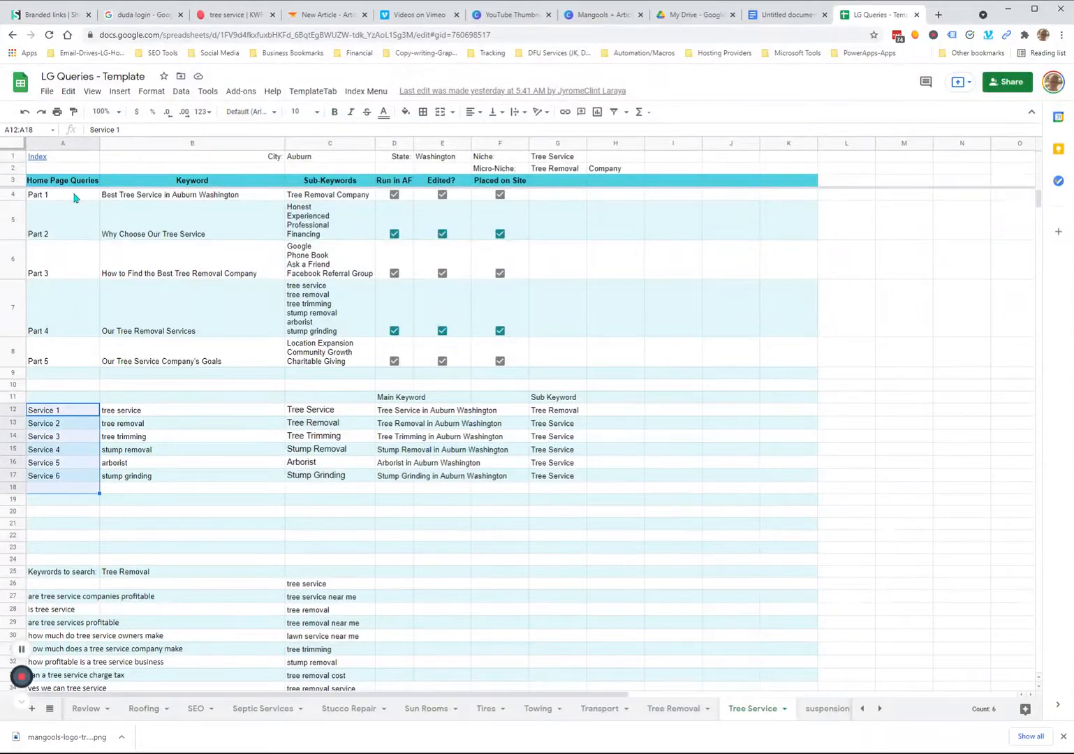
{"action": "left_click", "coordinate": [181, 274]}
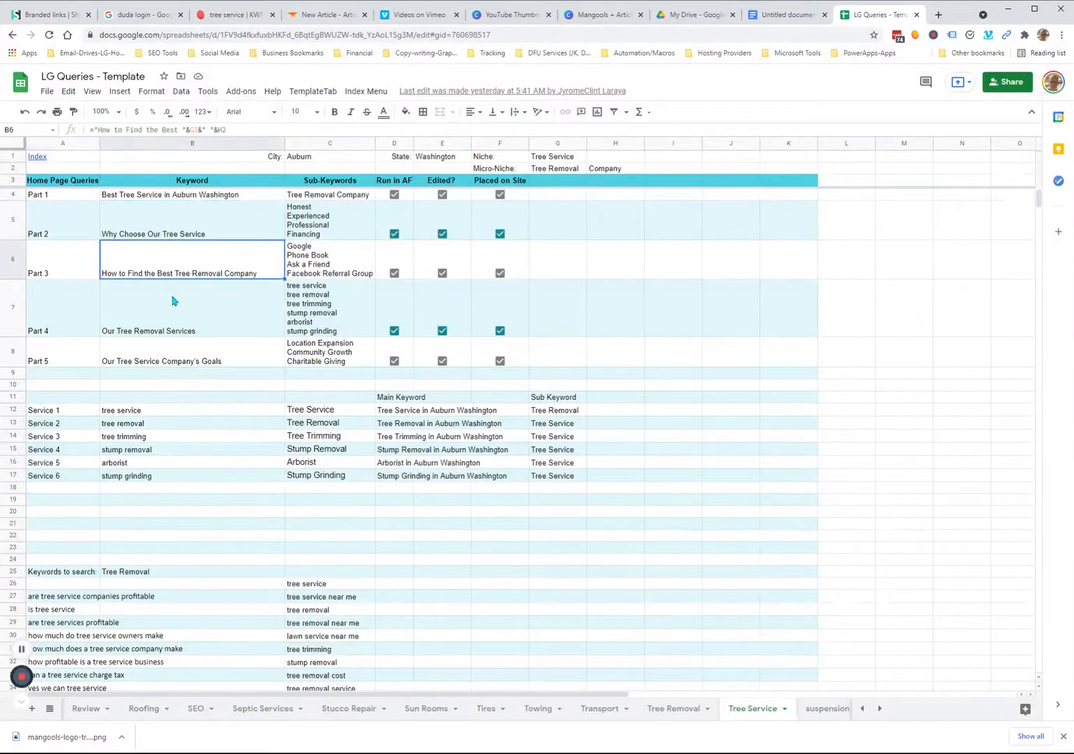
{"action": "left_click", "coordinate": [174, 300]}
{"action": "left_click", "coordinate": [185, 348]}
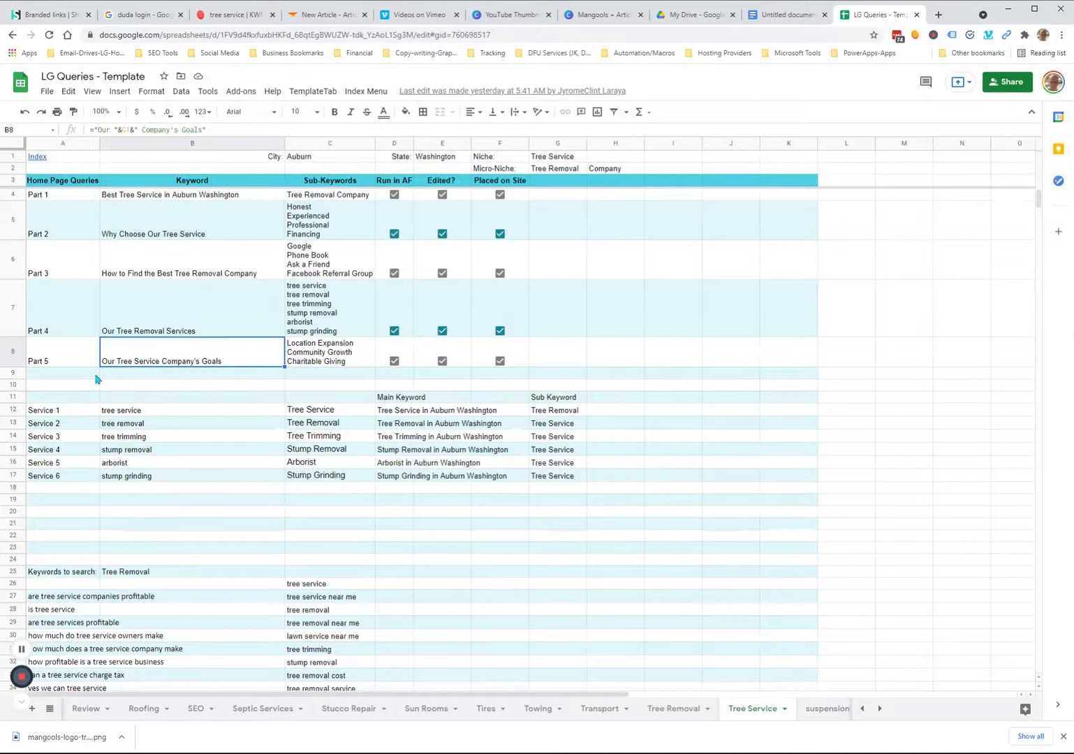
{"action": "left_click", "coordinate": [215, 378]}
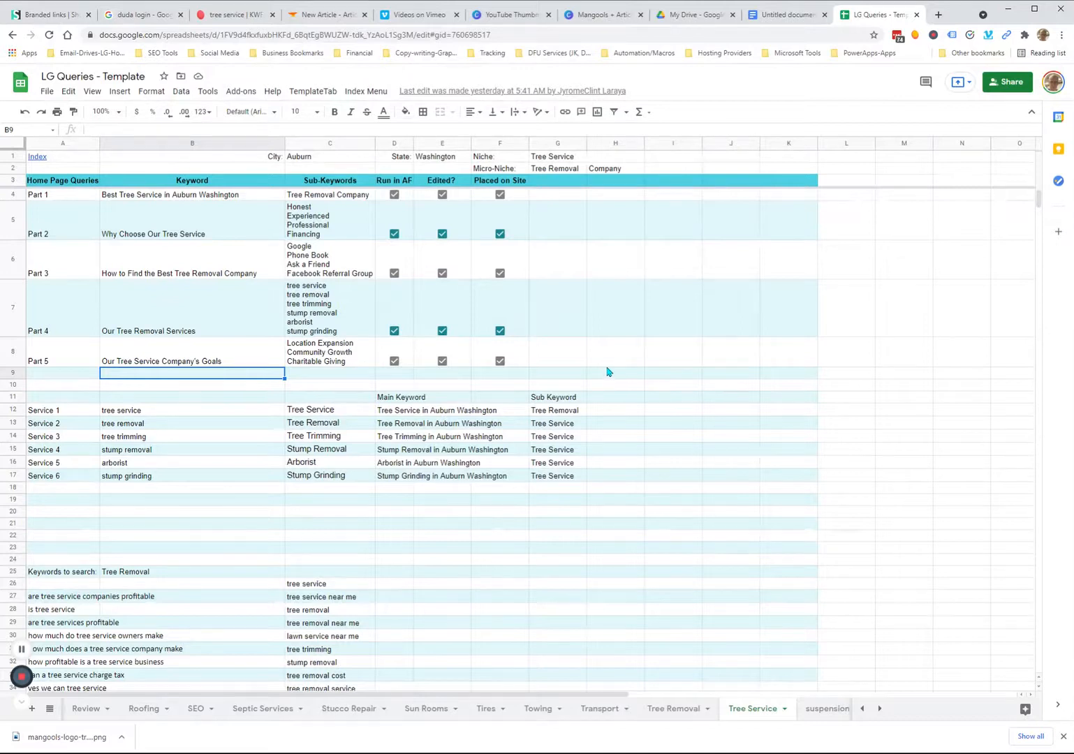
{"action": "left_click", "coordinate": [248, 452]}
{"action": "left_click", "coordinate": [200, 413]}
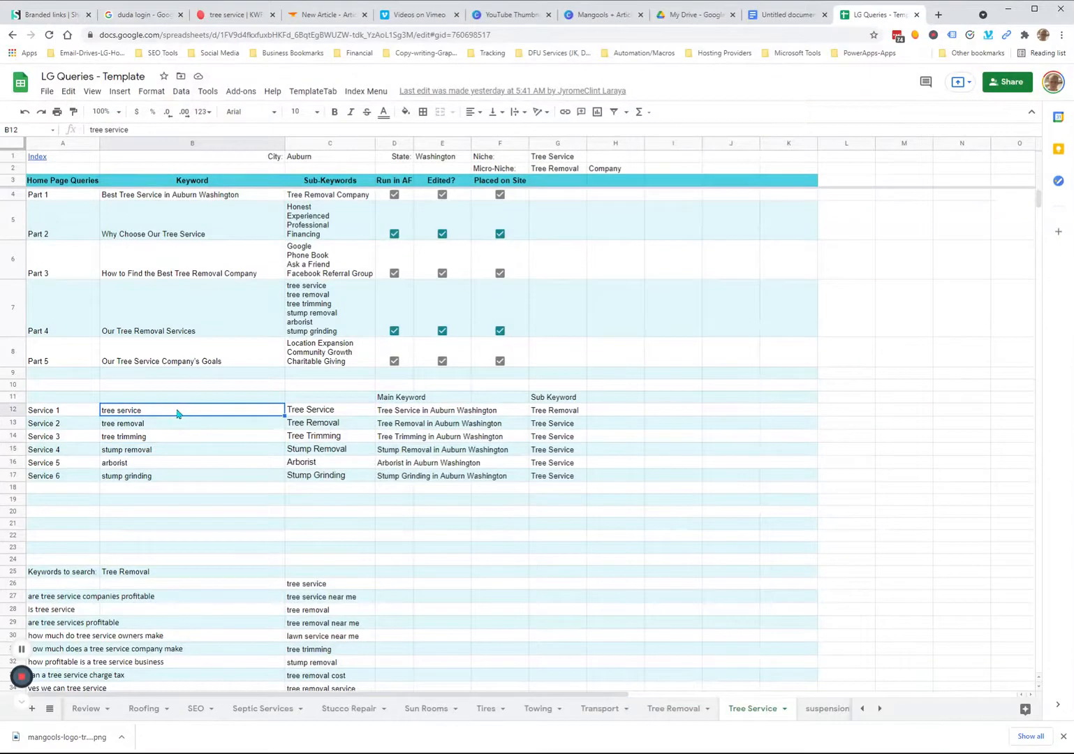
{"action": "left_click", "coordinate": [166, 428]}
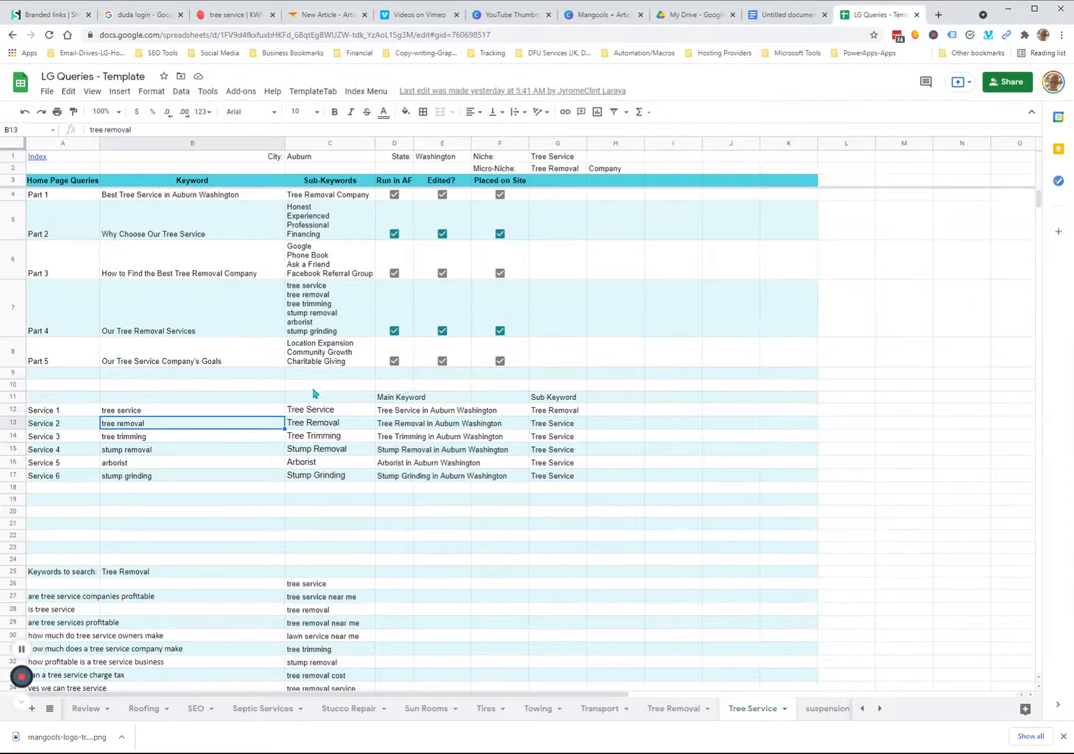
Step: Switch to Article Forge and examine the keyword and sub-keyword tips in the new article form
{"action": "left_click", "coordinate": [478, 500]}
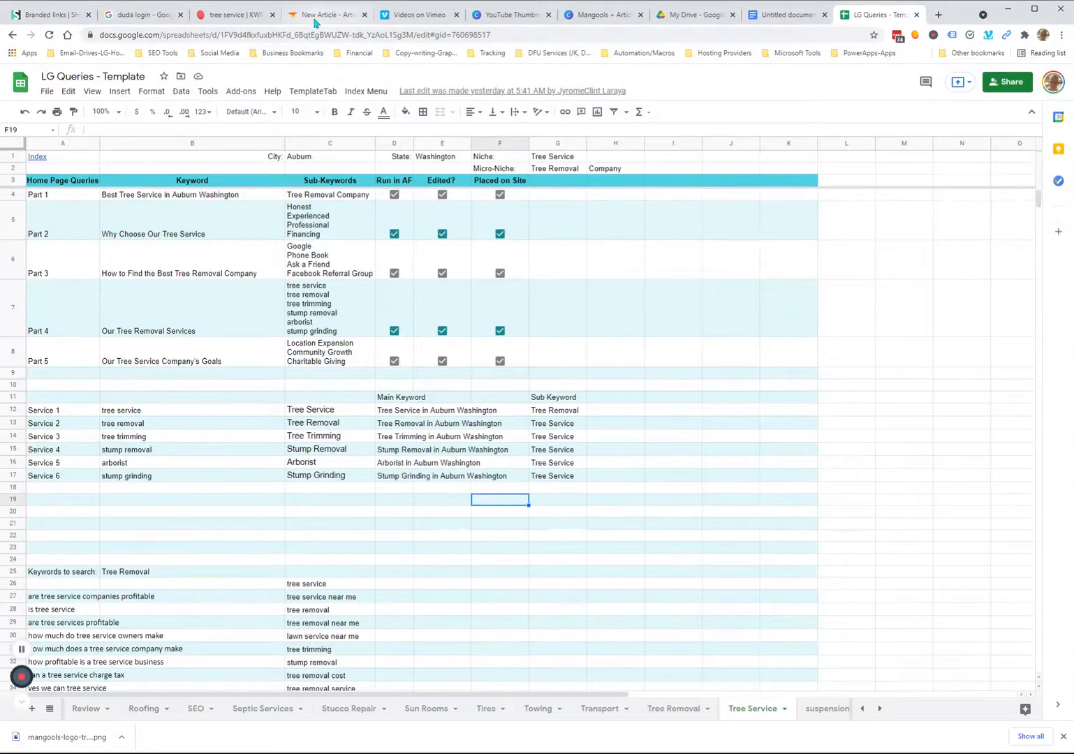
{"action": "left_click", "coordinate": [313, 16]}
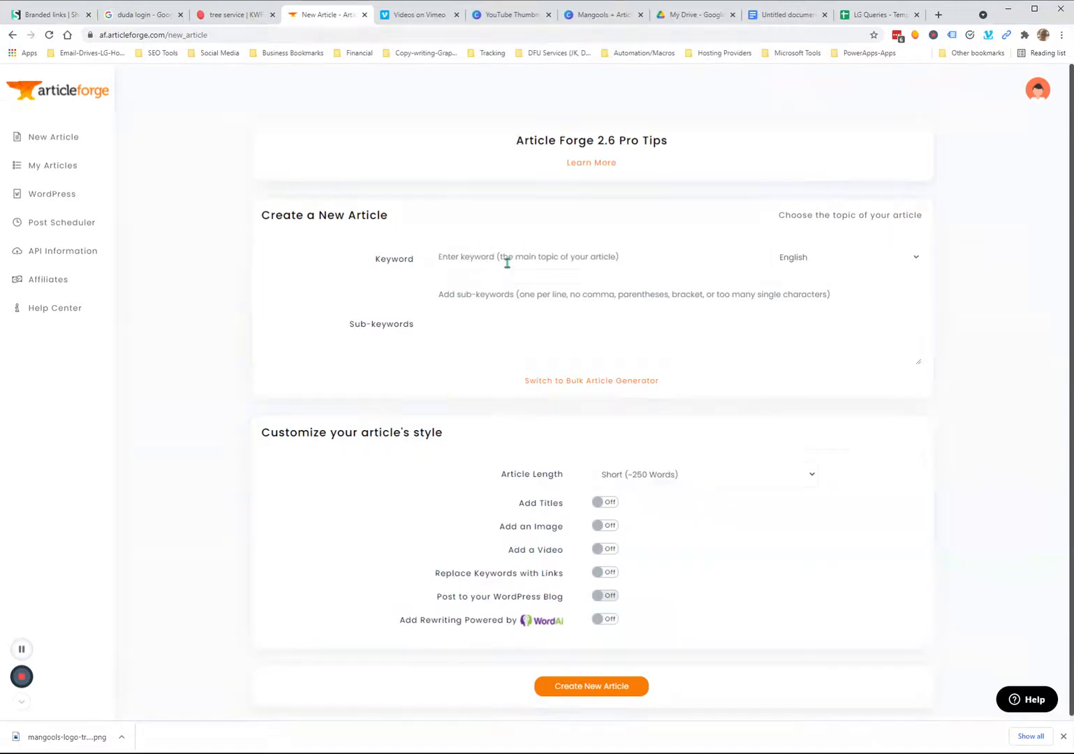
{"action": "left_click", "coordinate": [508, 260]}
{"action": "left_click", "coordinate": [482, 304]}
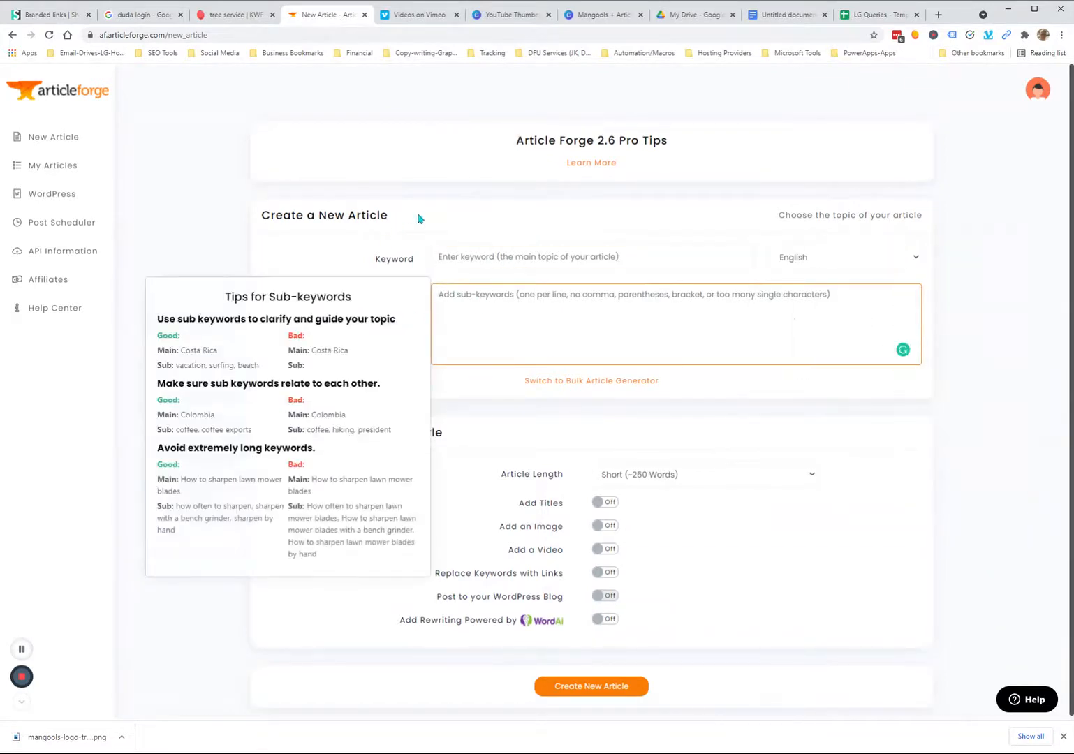
{"action": "left_click", "coordinate": [421, 218]}
{"action": "left_click", "coordinate": [450, 258]}
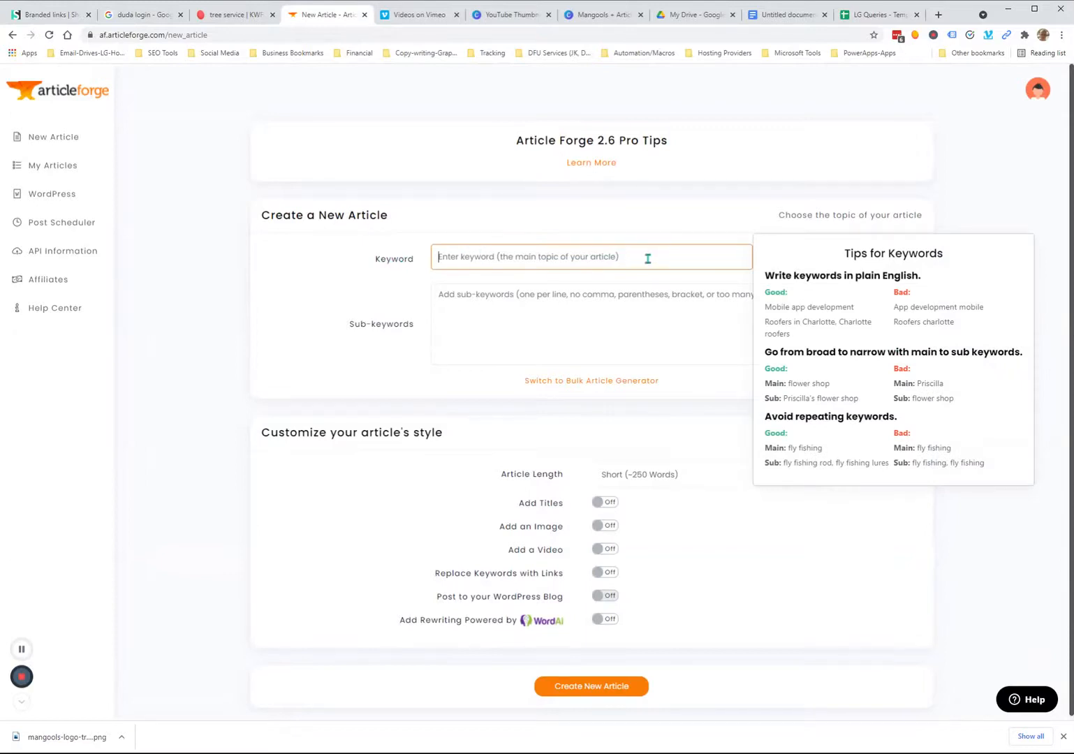
{"action": "left_click", "coordinate": [465, 306]}
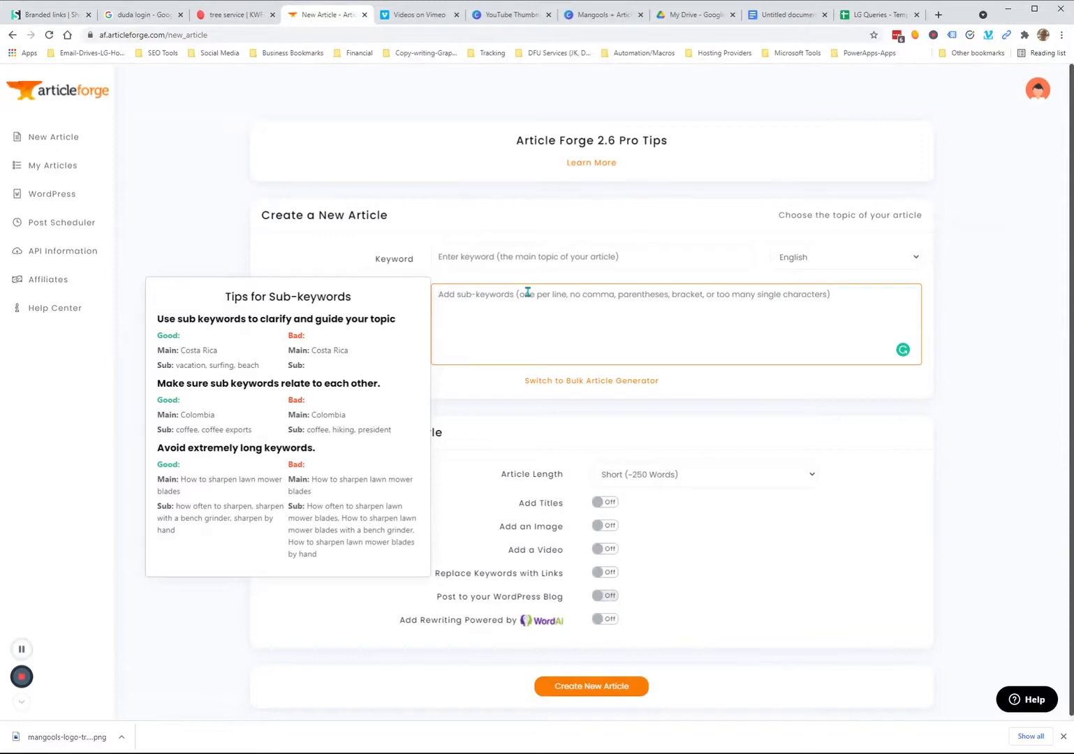
Step: Enter Apple as the article's keyword, with fruit and seeds as sub-keywords on separate lines
{"action": "left_click", "coordinate": [476, 254]}
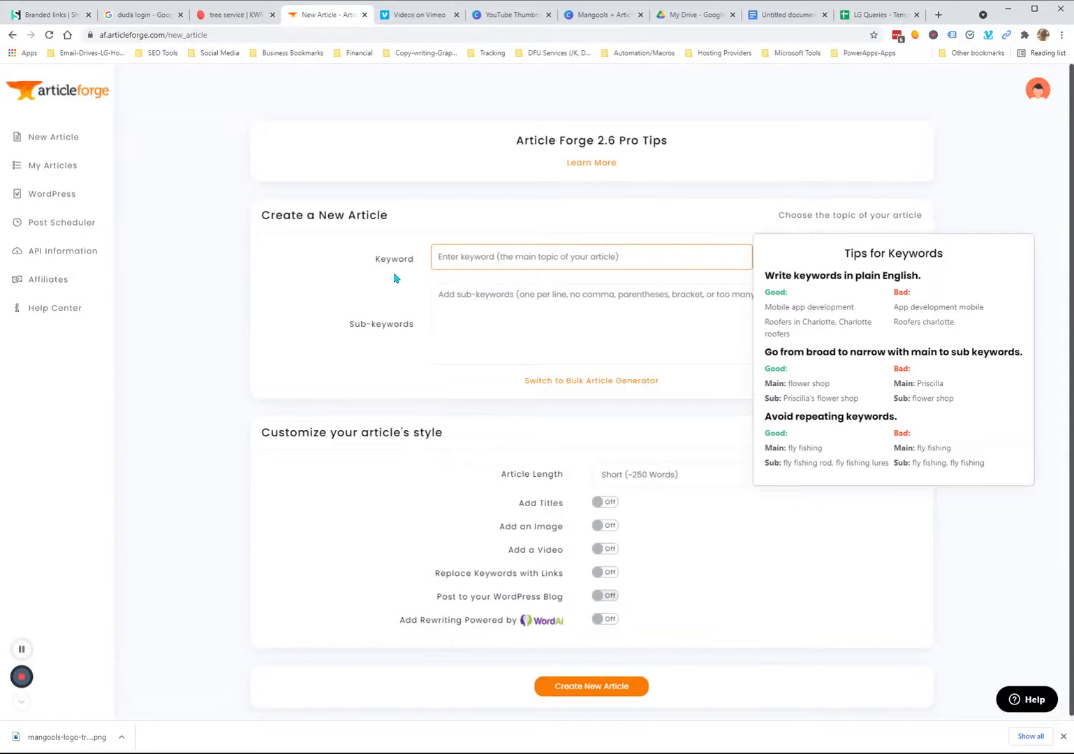
{"action": "type", "text": "Apple"}
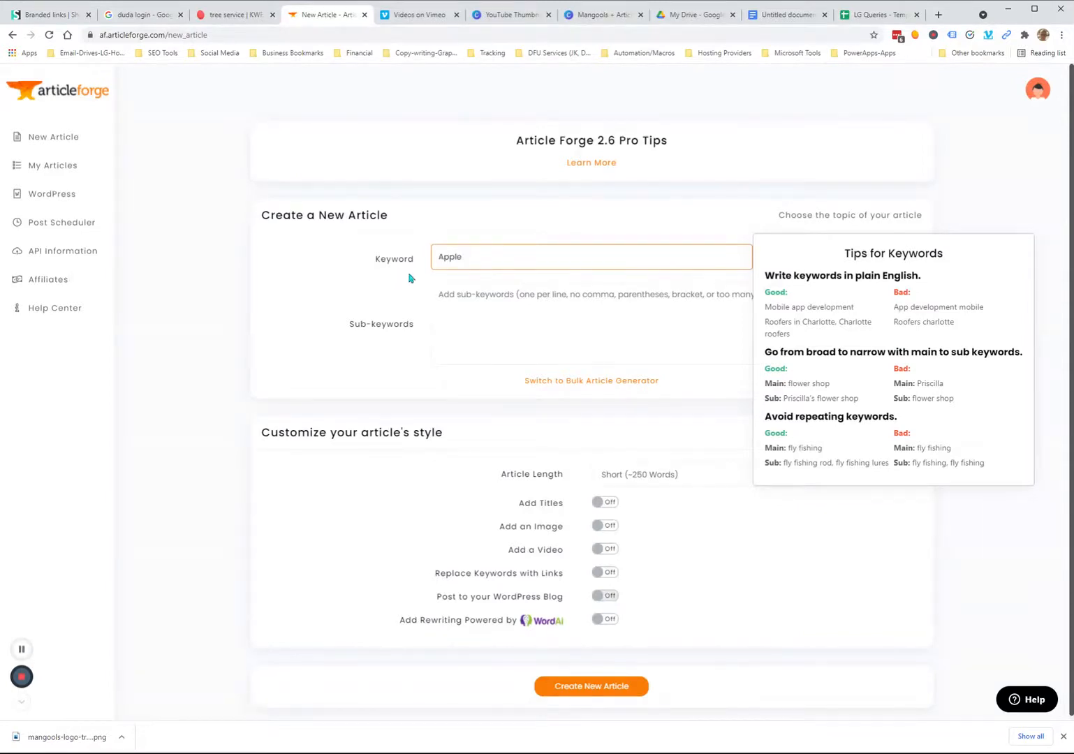
{"action": "left_click", "coordinate": [500, 292]}
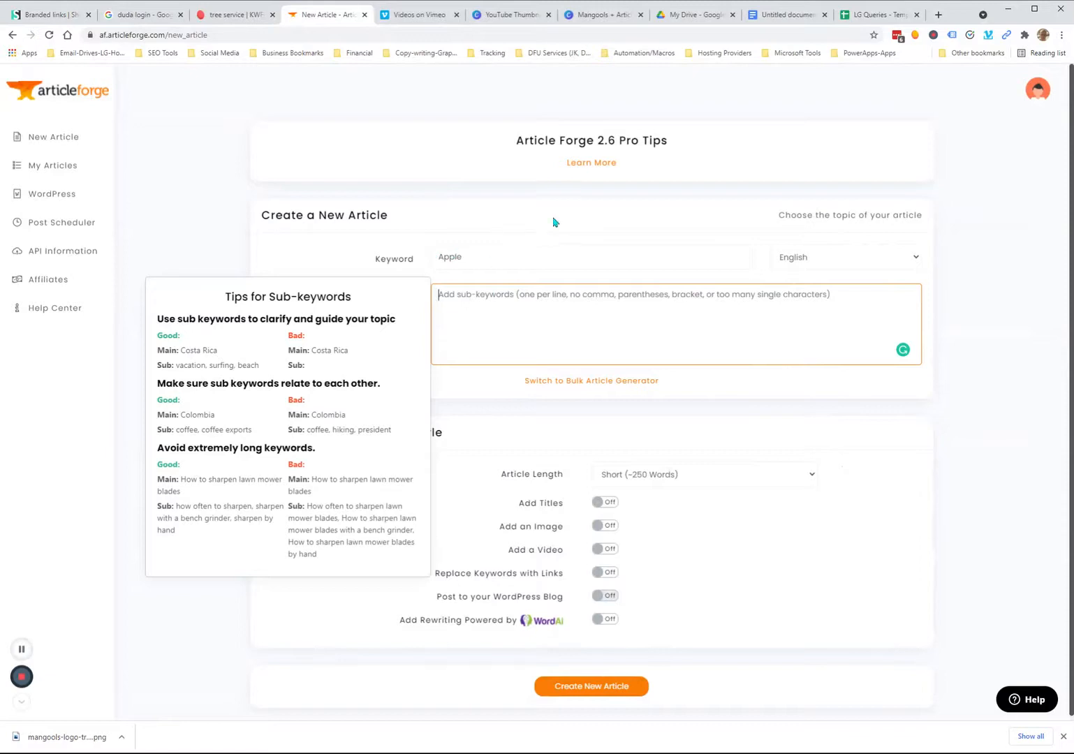
{"action": "type", "text": "f"}
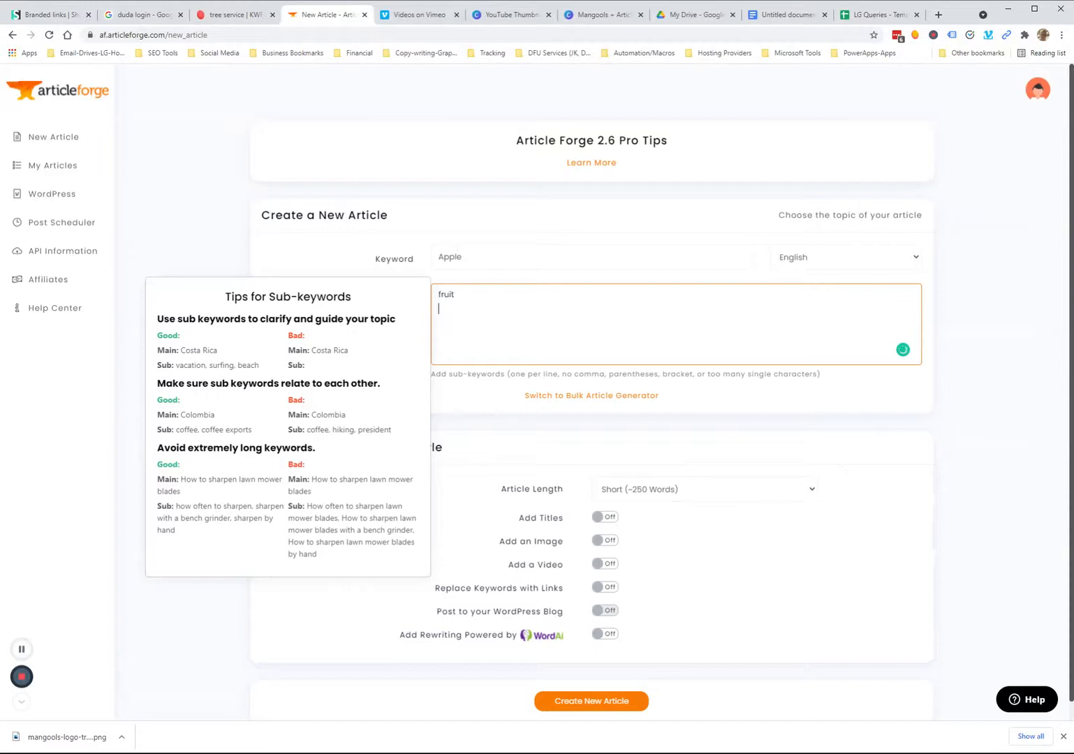
{"action": "type", "text": "ruit"}
{"action": "key", "text": "Return"}
{"action": "type", "text": "seeds"}
{"action": "left_click", "coordinate": [1049, 202]}
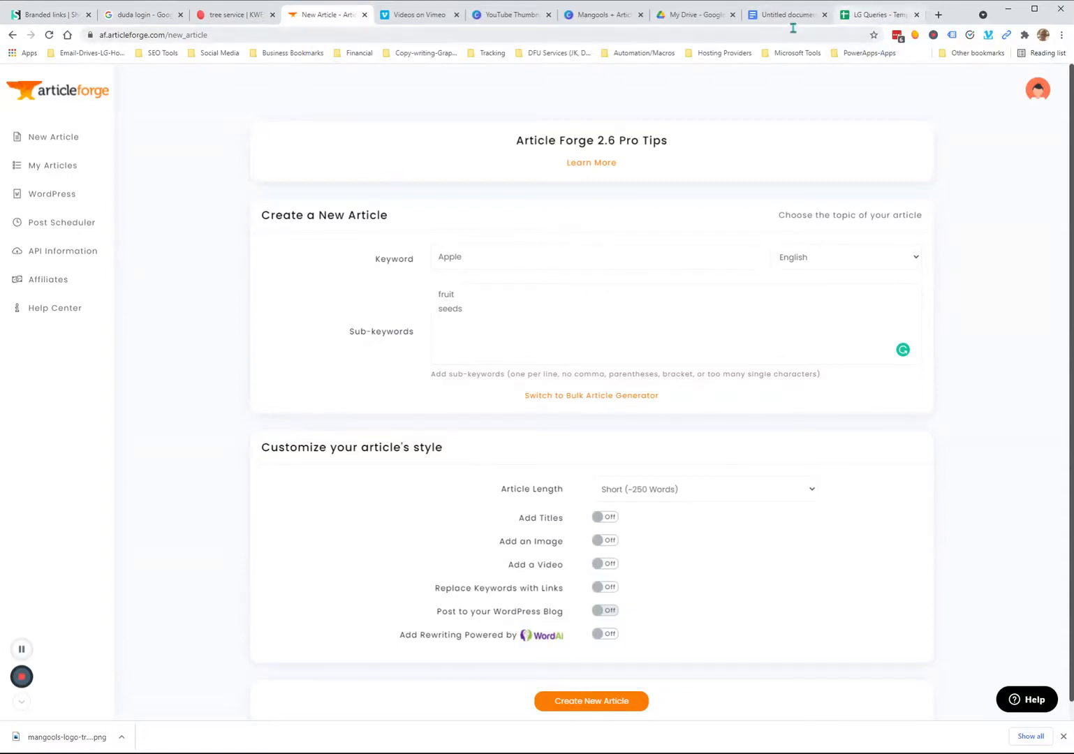
Step: Return to the LG Queries - Template spreadsheet and set the Tree Service sheet's city to Seattle
{"action": "left_click", "coordinate": [876, 17]}
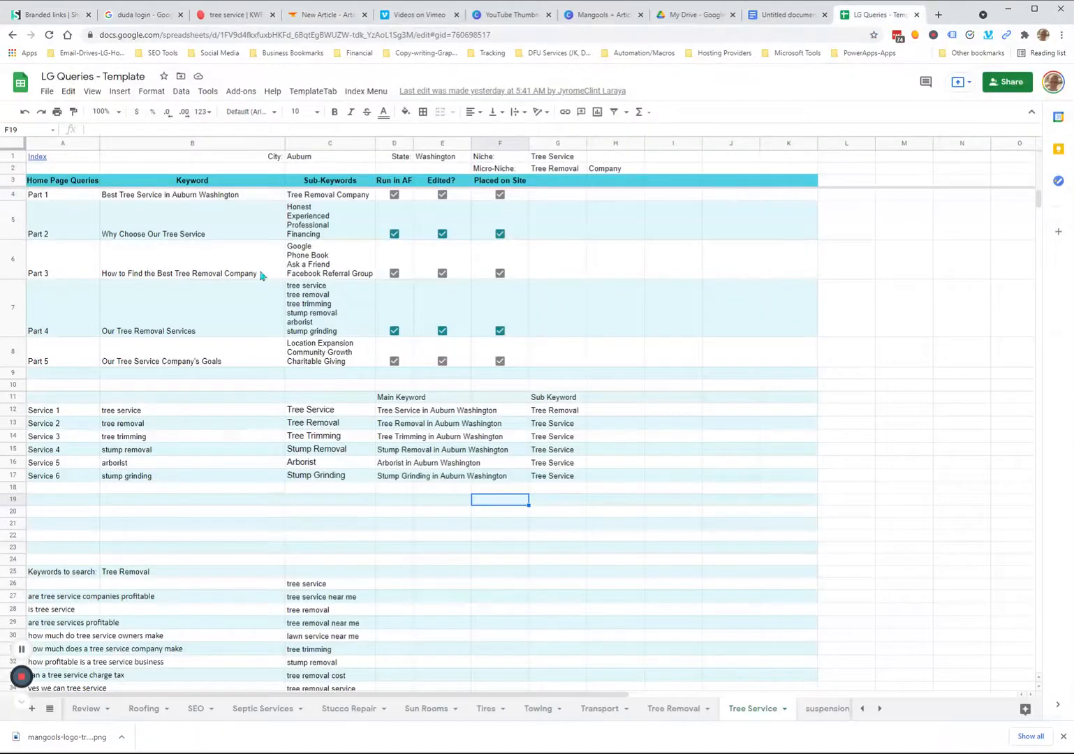
{"action": "left_click", "coordinate": [198, 205]}
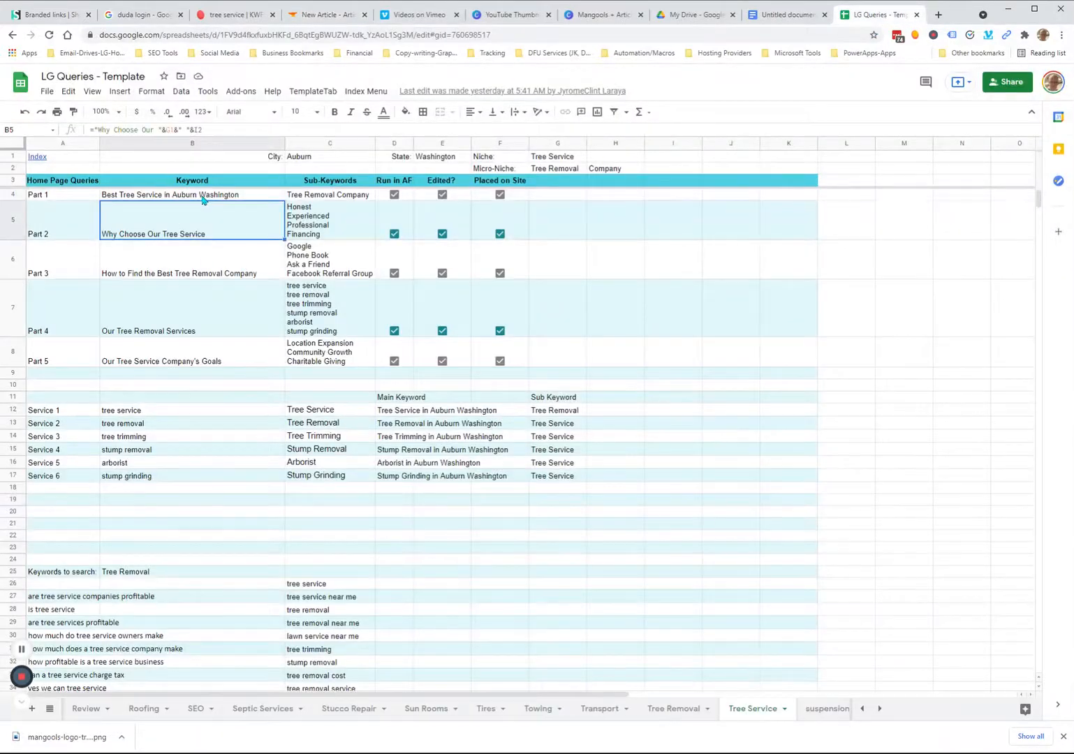
{"action": "left_click", "coordinate": [198, 196]}
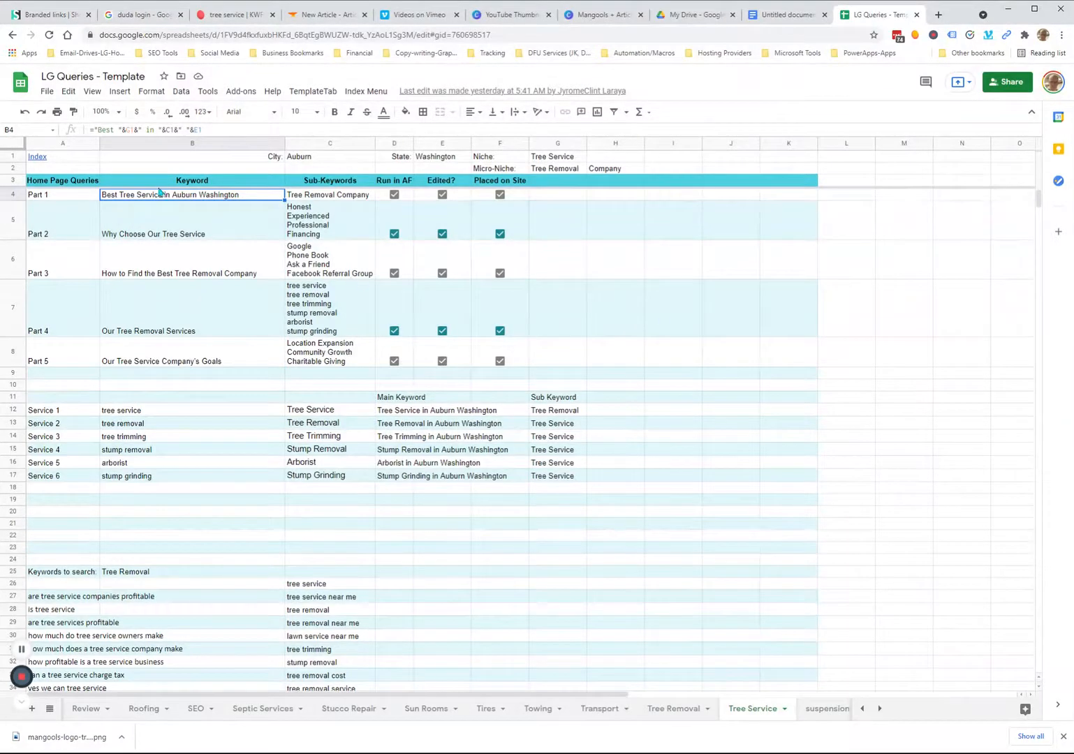
{"action": "left_click", "coordinate": [311, 159]}
{"action": "type", "text": "Seattle"}
{"action": "key", "text": "Return"}
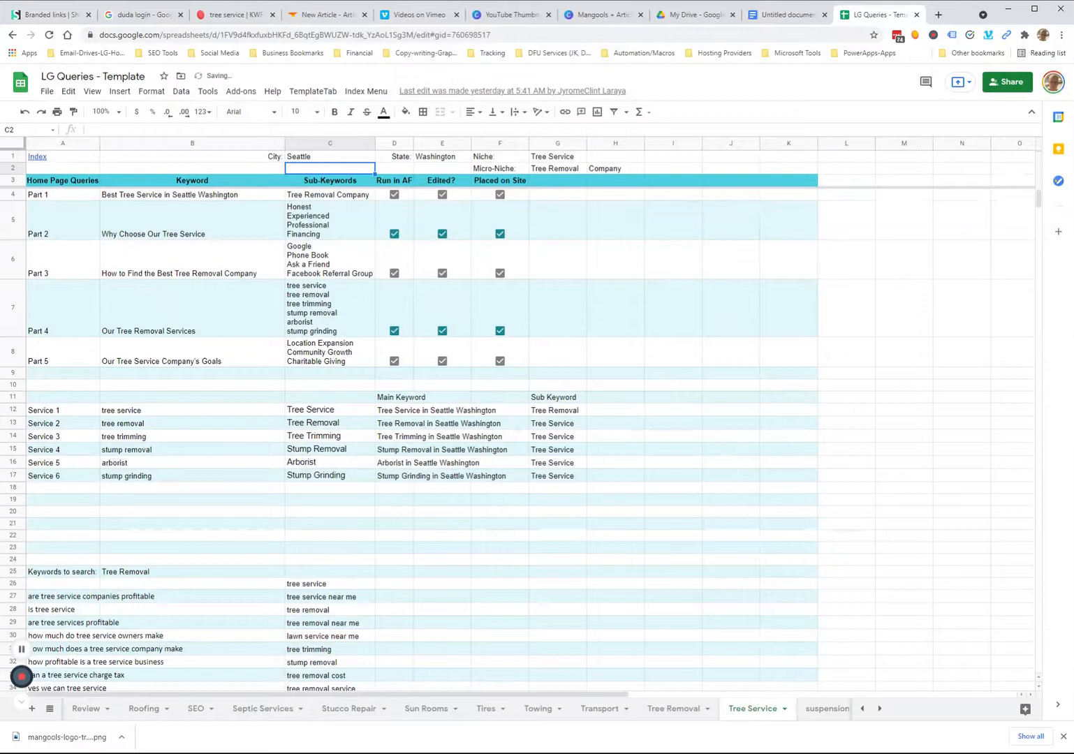
{"action": "left_click", "coordinate": [190, 198]}
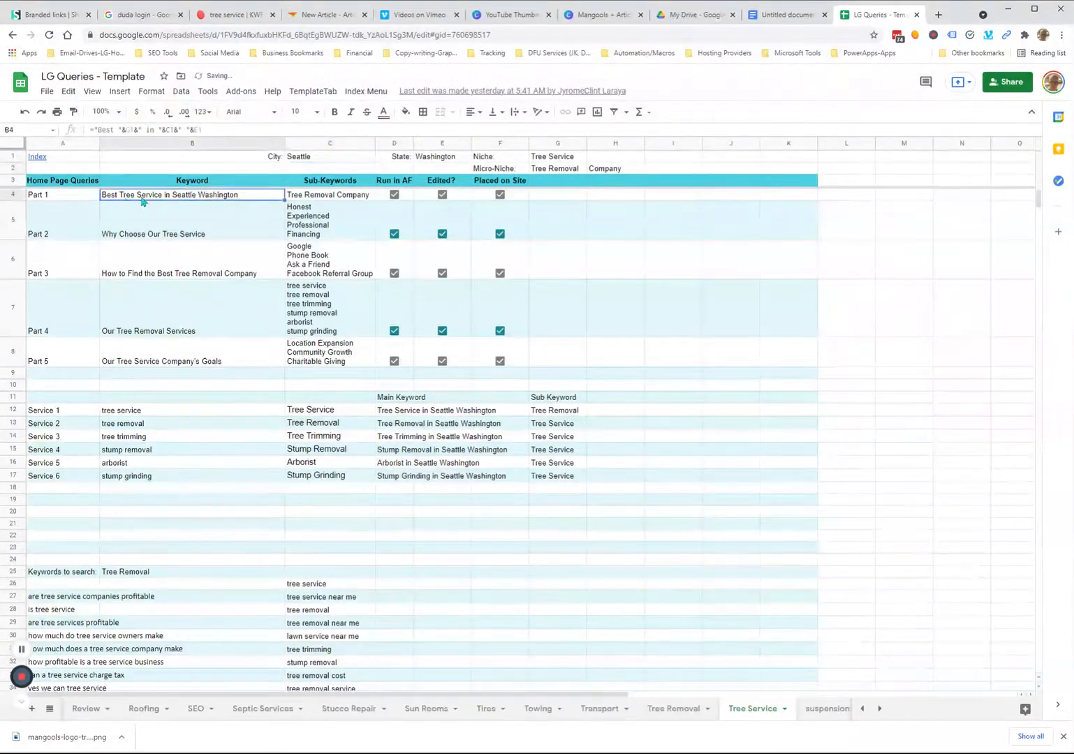
{"action": "left_click", "coordinate": [428, 413]}
{"action": "left_click", "coordinate": [723, 354]}
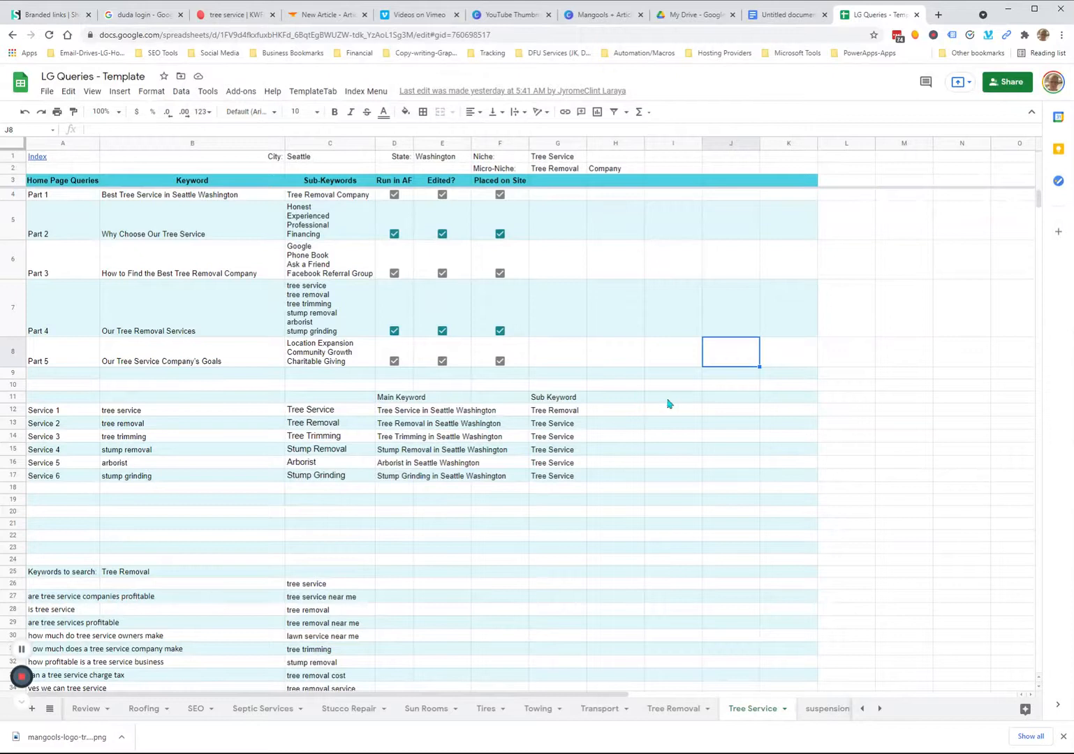
Step: Try Nevade as the state in the Tree Service sheet's header
{"action": "left_click", "coordinate": [435, 163]}
{"action": "type", "text": "Nevade"}
{"action": "key", "text": "Return"}
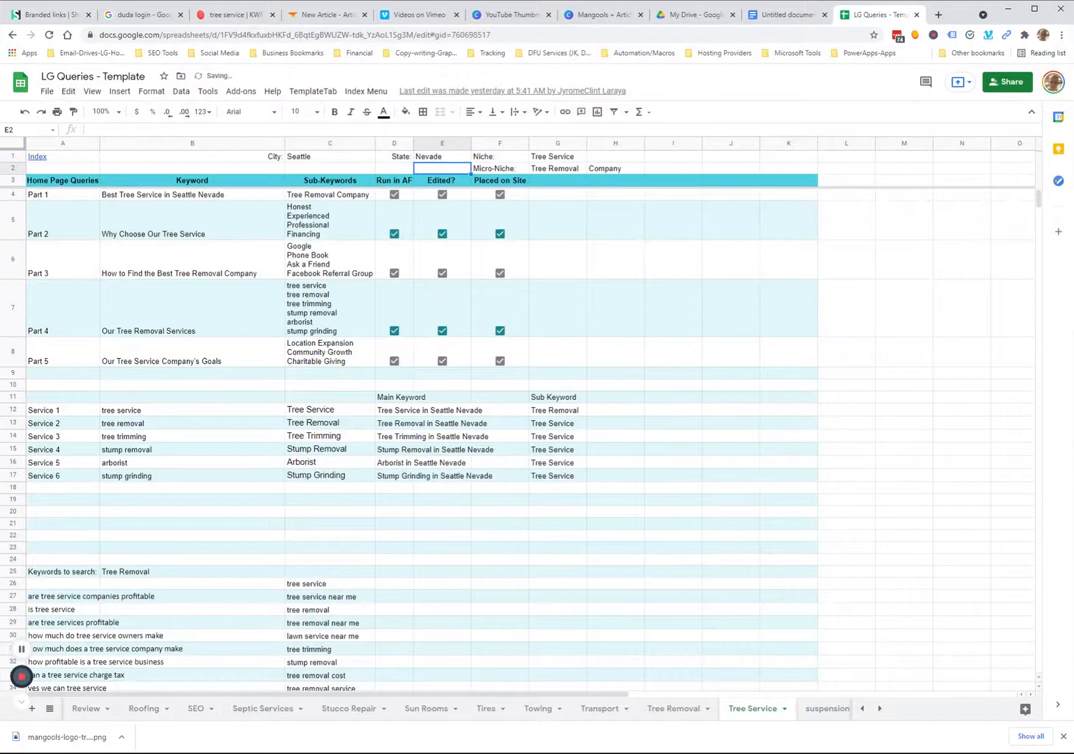
Step: Set the state in the sheet's header back to Washington
{"action": "left_click", "coordinate": [444, 161]}
{"action": "double_click", "coordinate": [447, 157]}
{"action": "type", "text": "W"}
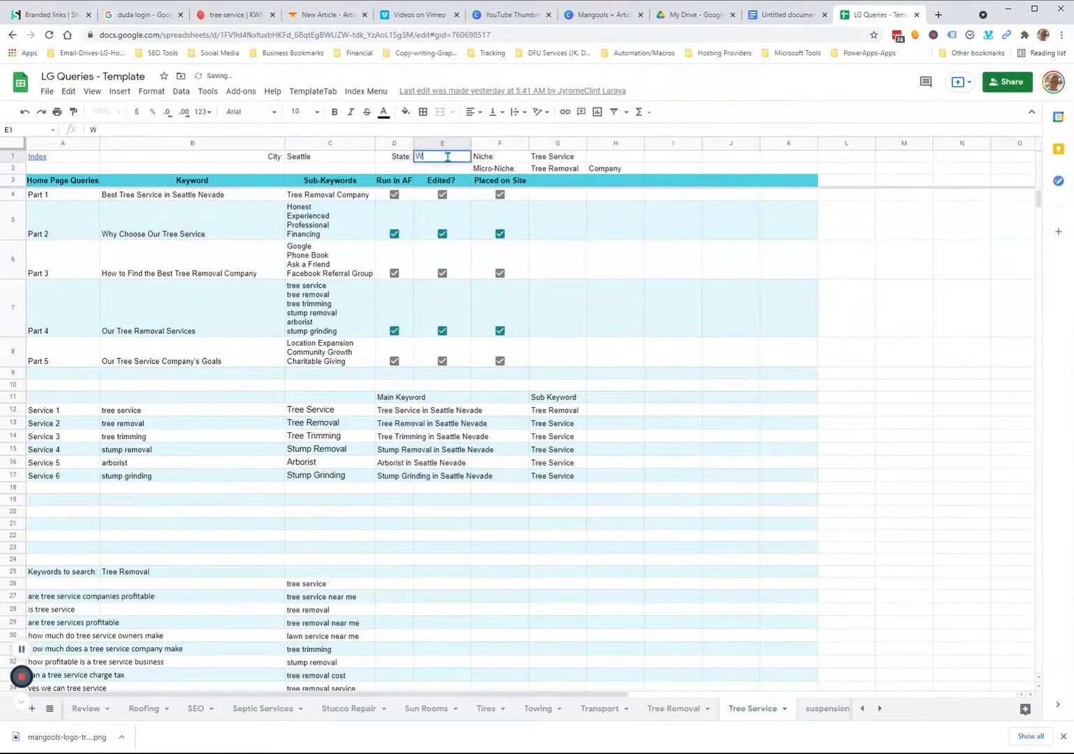
{"action": "type", "text": "ashington"}
{"action": "key", "text": "Return"}
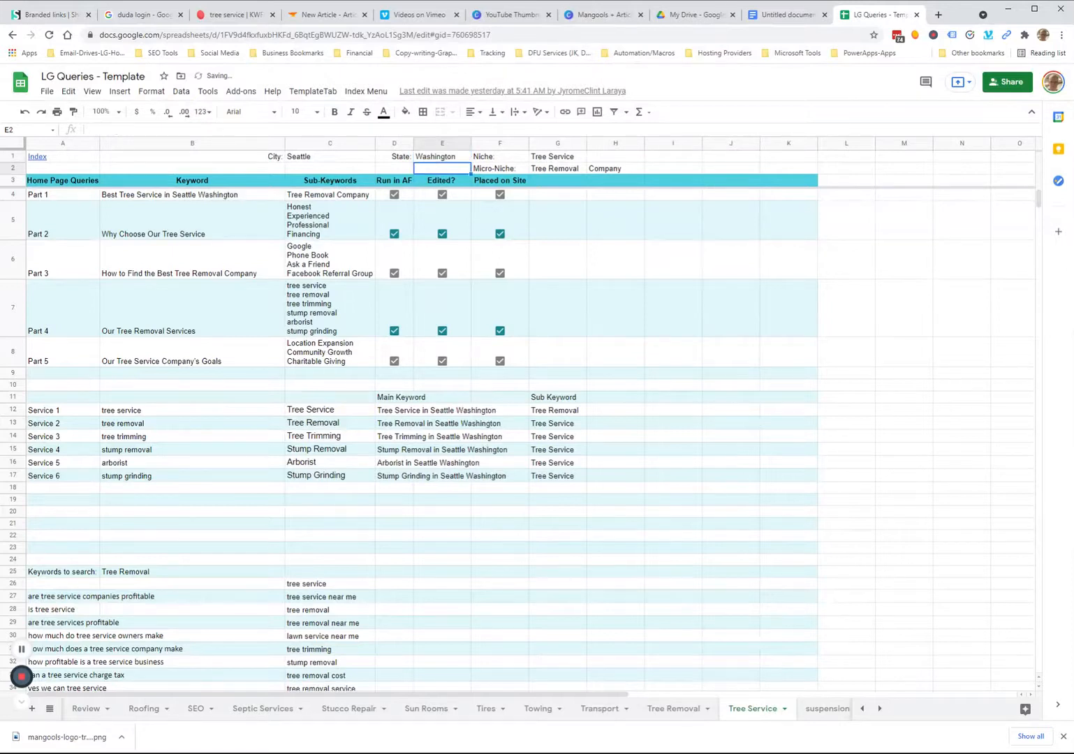
{"action": "left_click", "coordinate": [632, 412]}
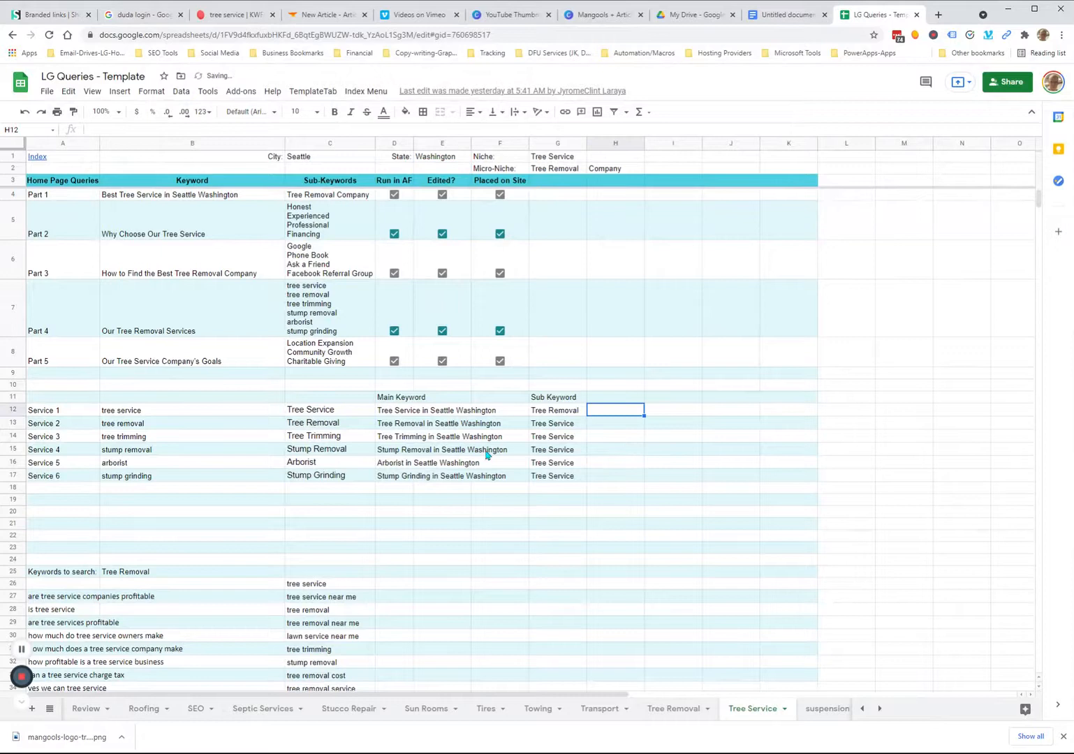
Step: Copy Service 1's main keyword, Tree Service in Seattle Washington, and replace the Article Forge keyword Apple with it
{"action": "left_click", "coordinate": [412, 412]}
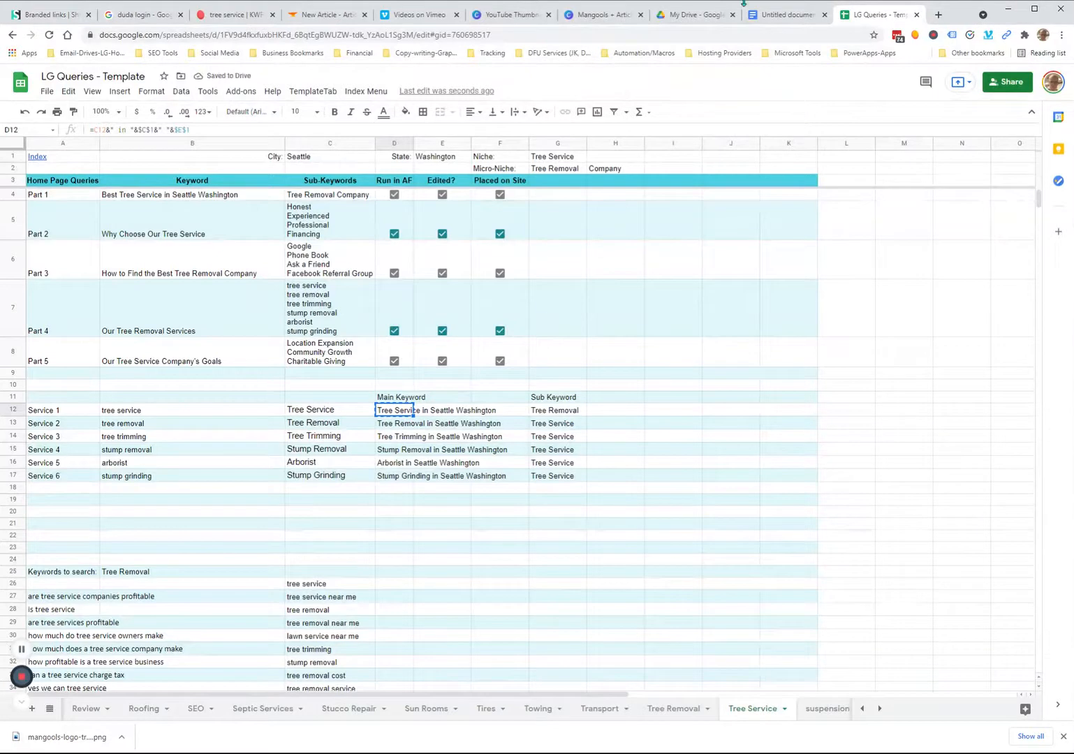
{"action": "left_click", "coordinate": [324, 14]}
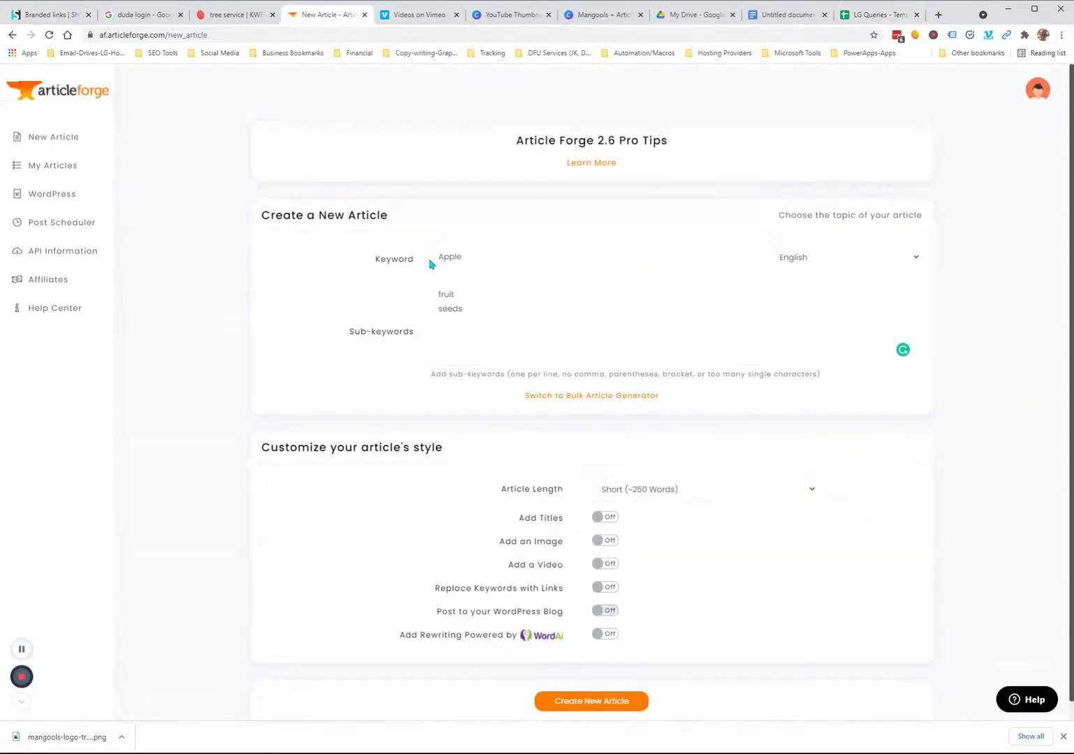
{"action": "left_click", "coordinate": [490, 250]}
{"action": "key", "text": "ctrl+a"}
{"action": "type", "text": "Tree Service in Seattle Washington"}
{"action": "left_click", "coordinate": [324, 292]}
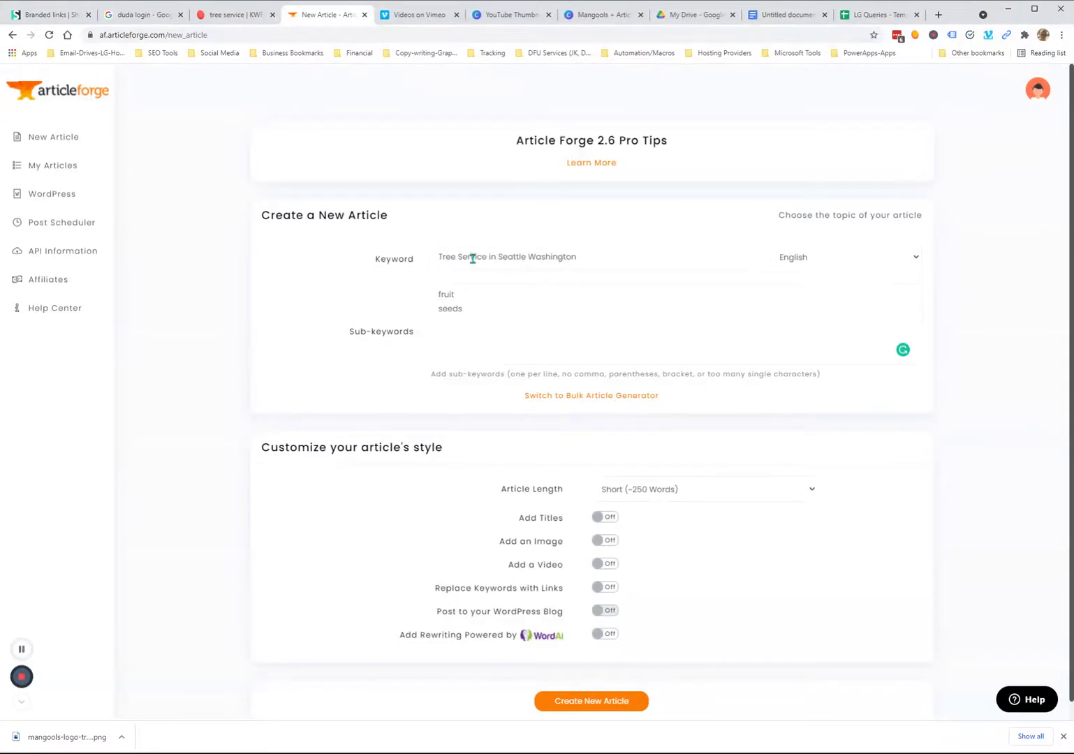
Step: Rewrite the words Tree Service in lowercase within the article's keyword
{"action": "left_click", "coordinate": [441, 258]}
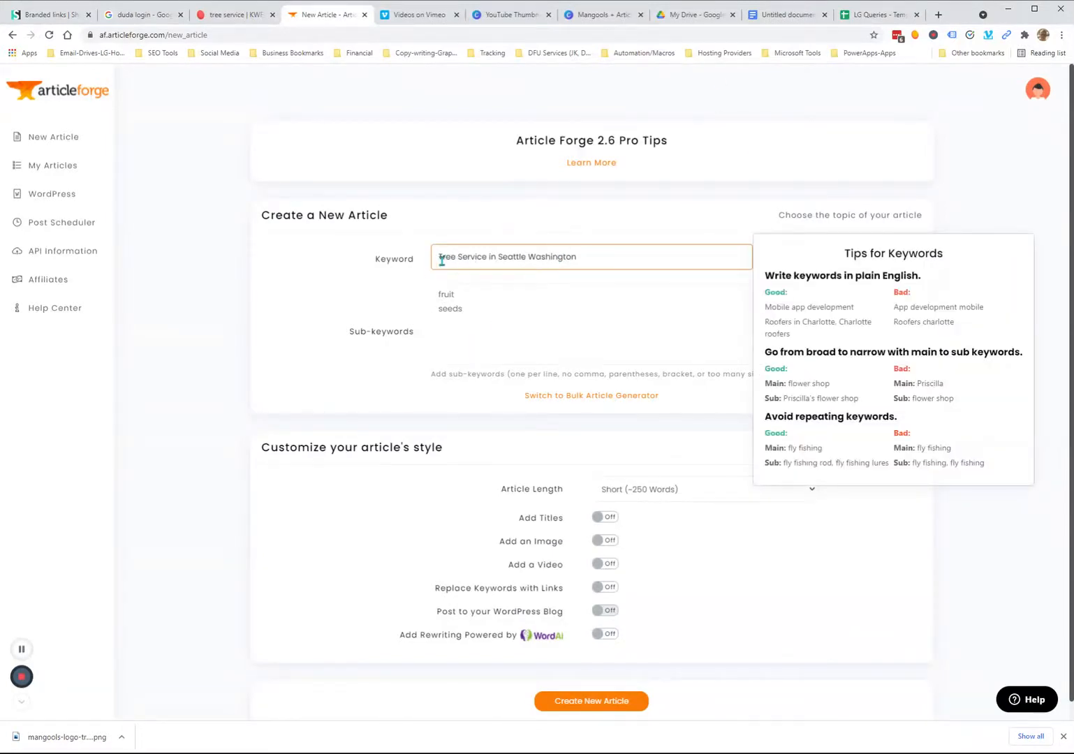
{"action": "left_click_drag", "start_coordinate": [488, 258], "coordinate": [427, 266]}
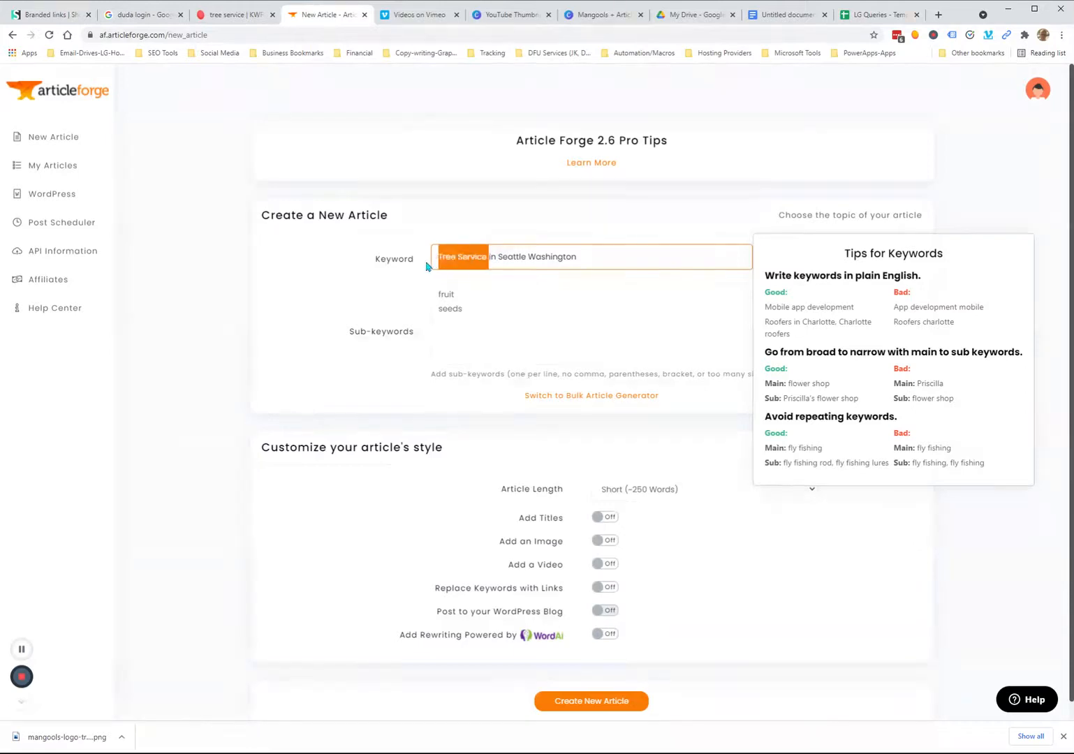
{"action": "type", "text": "tree service"}
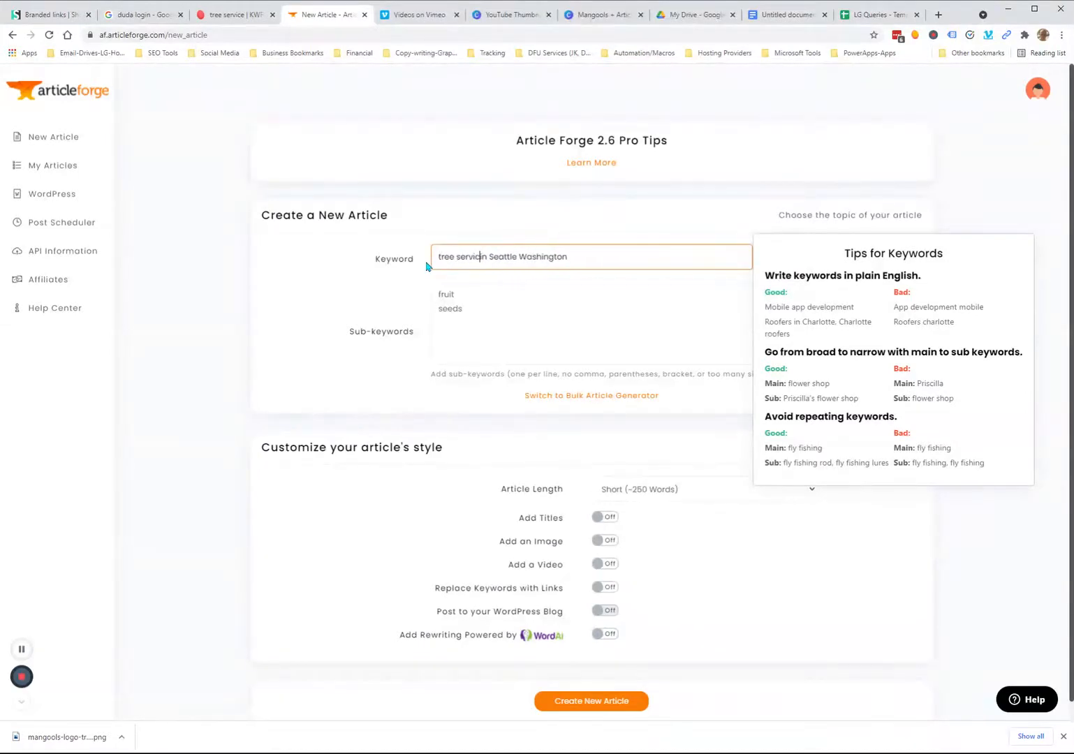
Step: Return to the spreadsheet and replace the capitalized Service 1 keyword in C12 with a LOWER formula referencing B12
{"action": "left_click", "coordinate": [864, 14]}
{"action": "key", "text": "ctrl+c"}
{"action": "left_click", "coordinate": [562, 411]}
{"action": "left_click", "coordinate": [721, 402]}
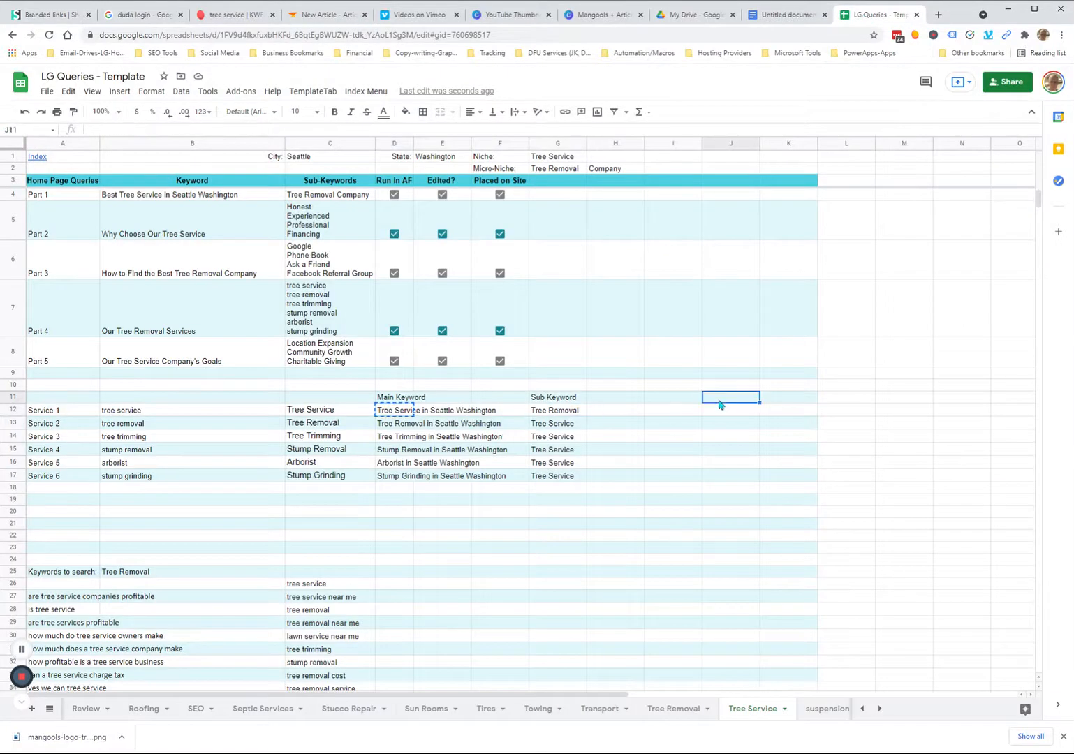
{"action": "left_click", "coordinate": [231, 411]}
{"action": "left_click", "coordinate": [340, 413]}
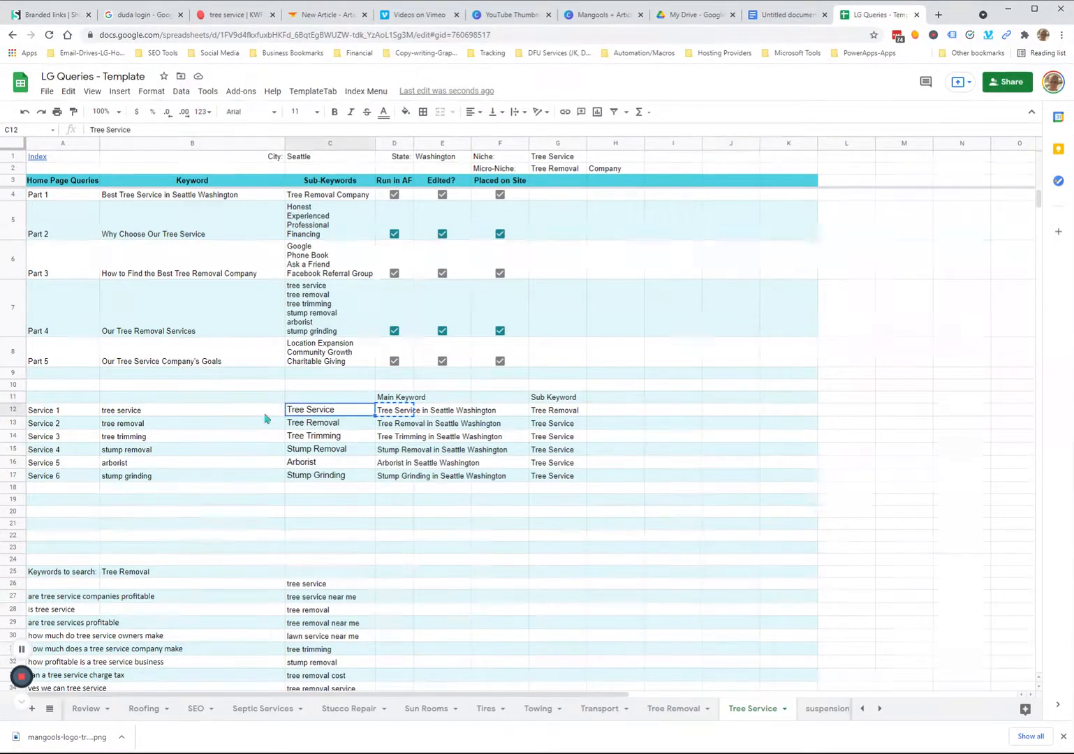
{"action": "left_click_drag", "start_coordinate": [342, 412], "coordinate": [343, 479]}
{"action": "left_click", "coordinate": [341, 415]}
{"action": "triple_click", "coordinate": [181, 131]}
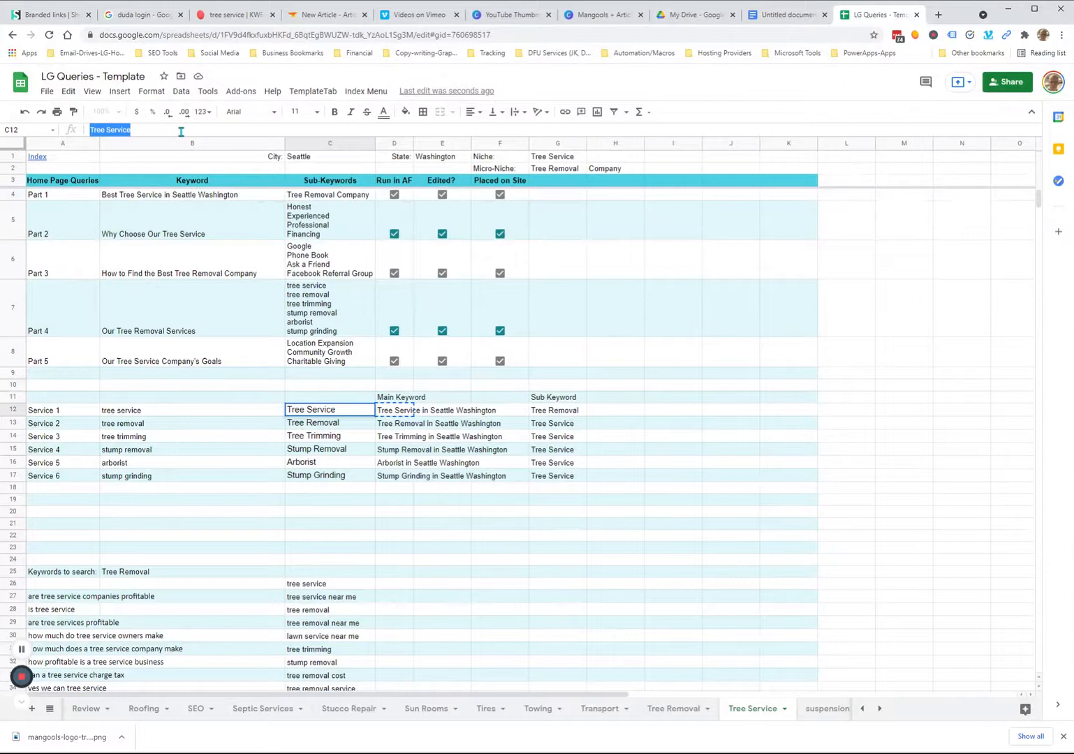
{"action": "type", "text": "=lower("}
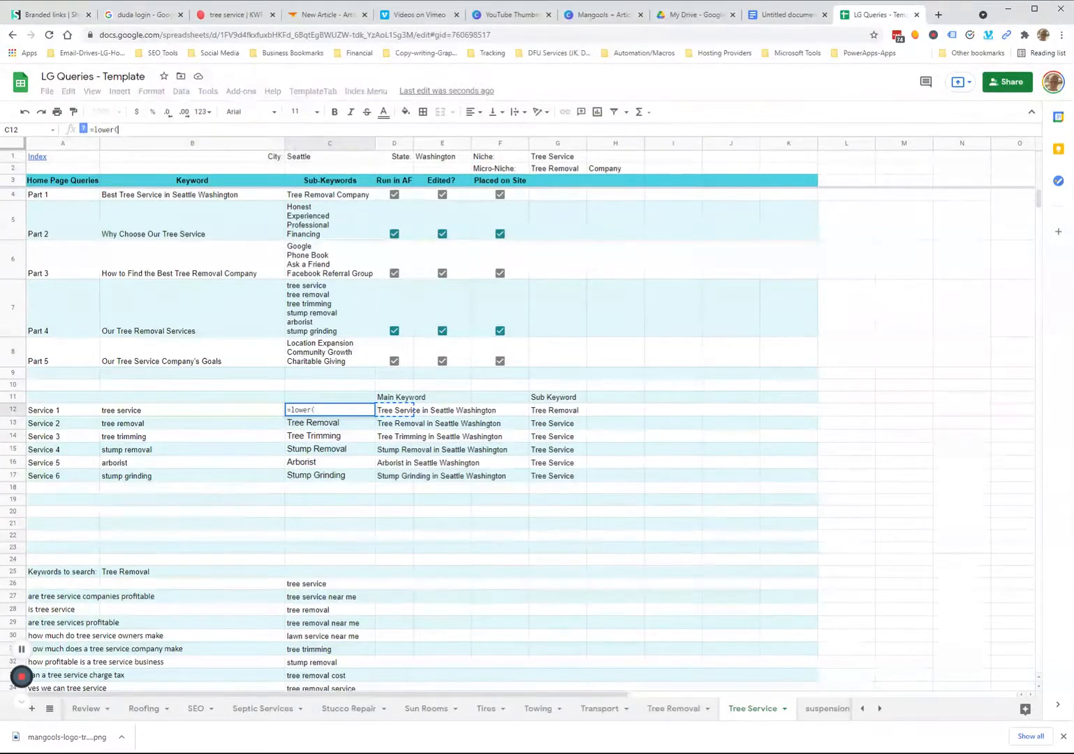
{"action": "left_click", "coordinate": [213, 415]}
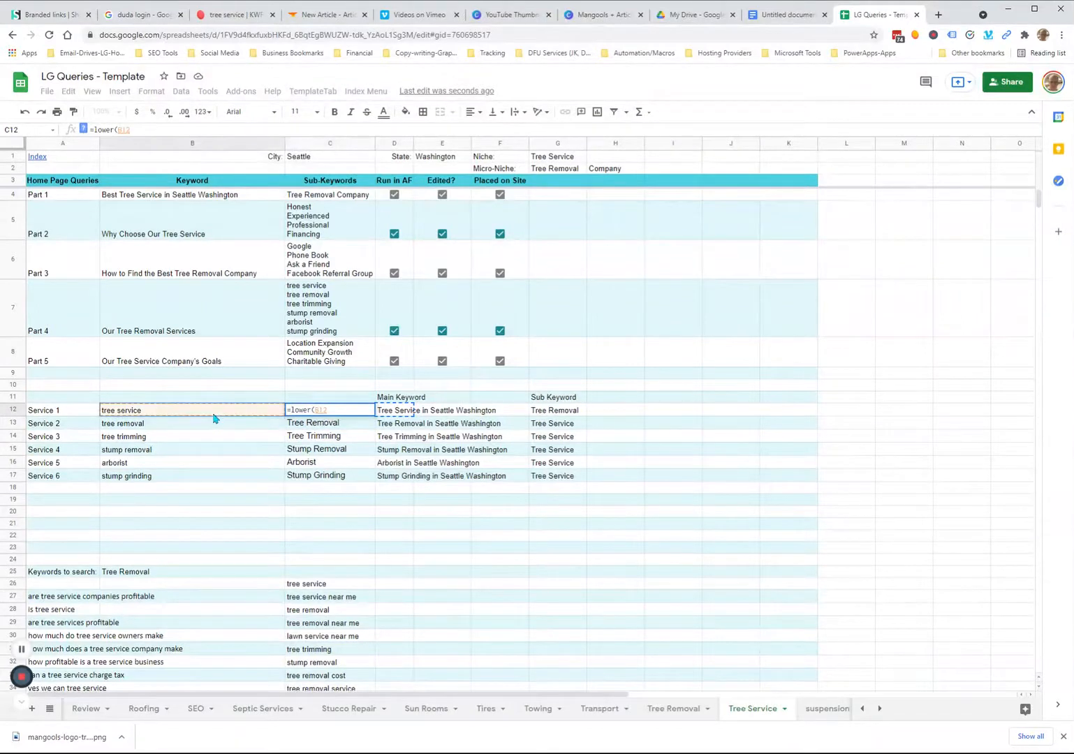
{"action": "key", "text": "Return"}
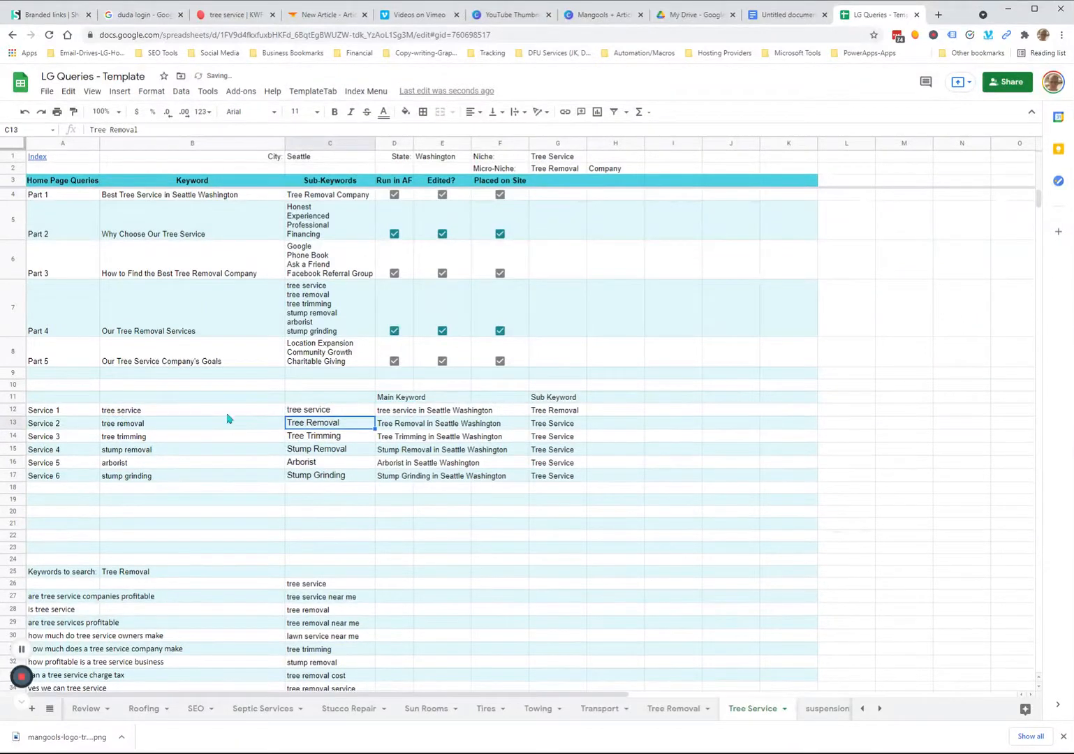
Step: Fill the lowercase formula from C12 down through C17 for Services 2 to 6
{"action": "left_click", "coordinate": [353, 412]}
{"action": "left_click_drag", "start_coordinate": [375, 417], "coordinate": [362, 466]}
{"action": "left_click", "coordinate": [745, 537]}
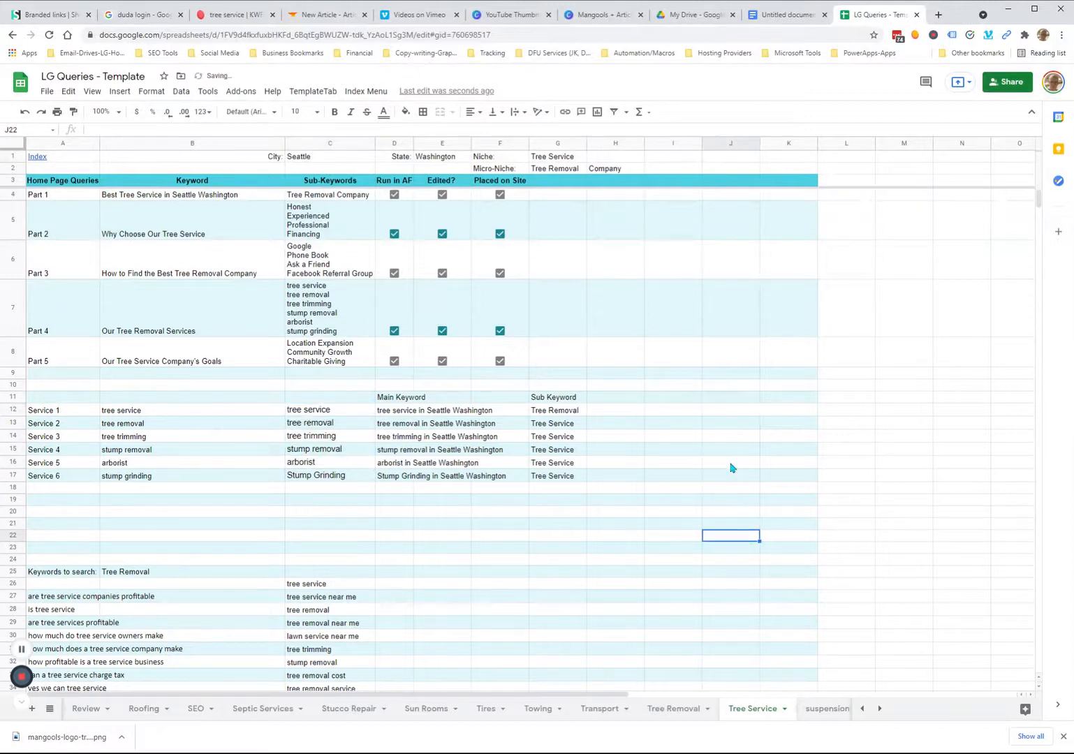
{"action": "left_click", "coordinate": [315, 463]}
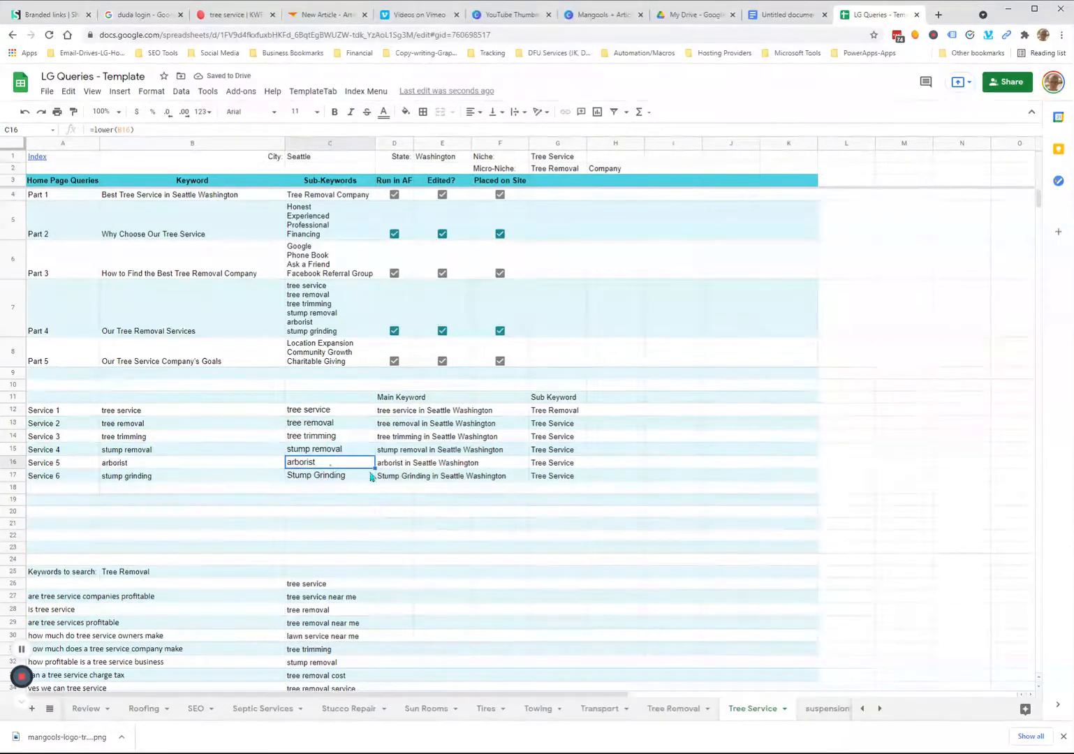
{"action": "left_click_drag", "start_coordinate": [375, 469], "coordinate": [374, 481]}
{"action": "left_click", "coordinate": [461, 538]}
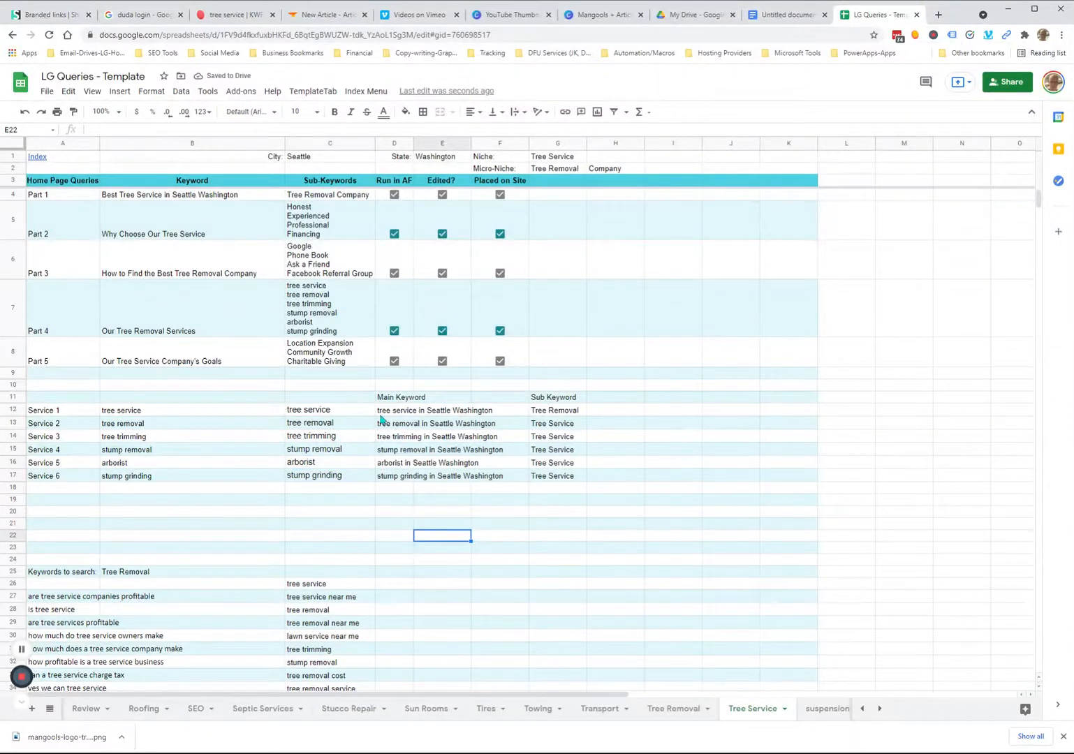
Step: Copy Service 1's lowercase main keyword from D12 and replace the Article Forge keyword with tree service in Seattle Washington
{"action": "left_click", "coordinate": [401, 417]}
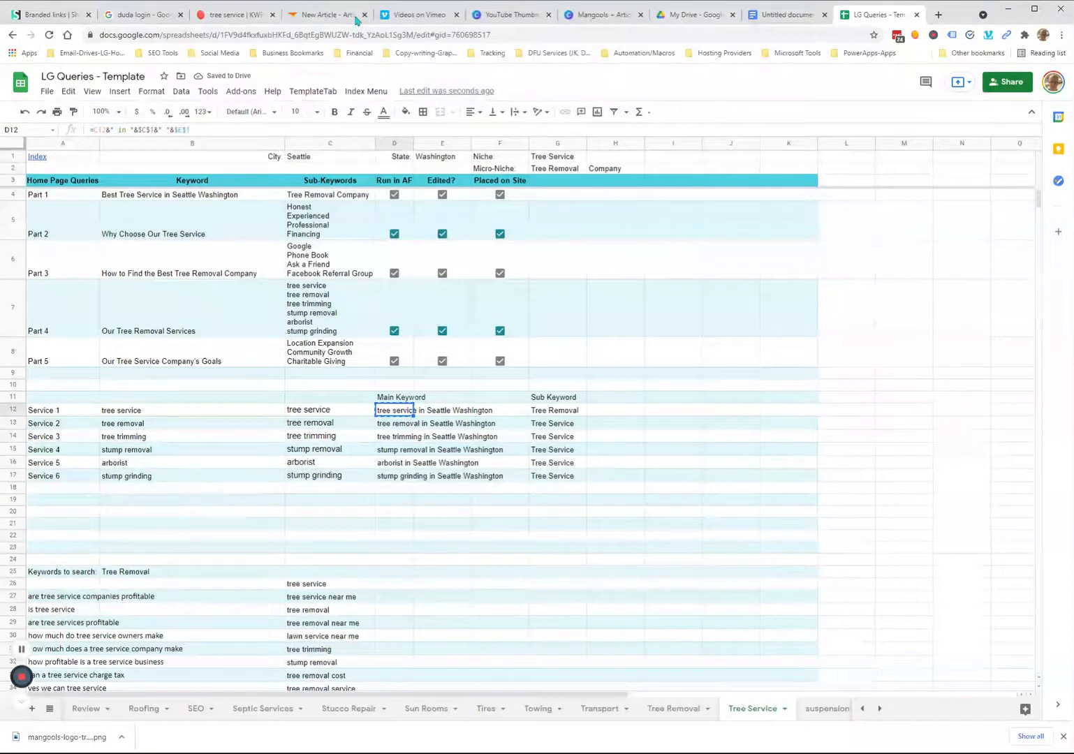
{"action": "left_click", "coordinate": [328, 14]}
{"action": "triple_click", "coordinate": [591, 255]}
{"action": "left_click", "coordinate": [591, 255]}
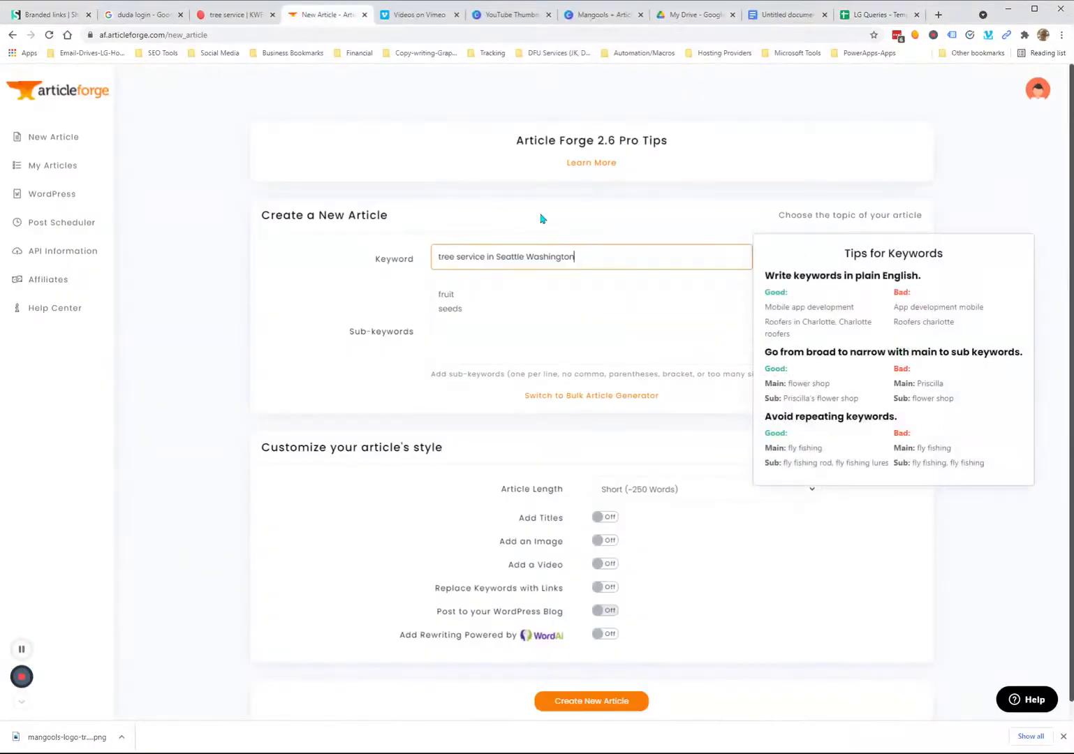
Step: Copy Service 1's sub keyword from G12 and replace the article's sub-keywords fruit and seeds with Tree Removal
{"action": "left_click", "coordinate": [877, 14]}
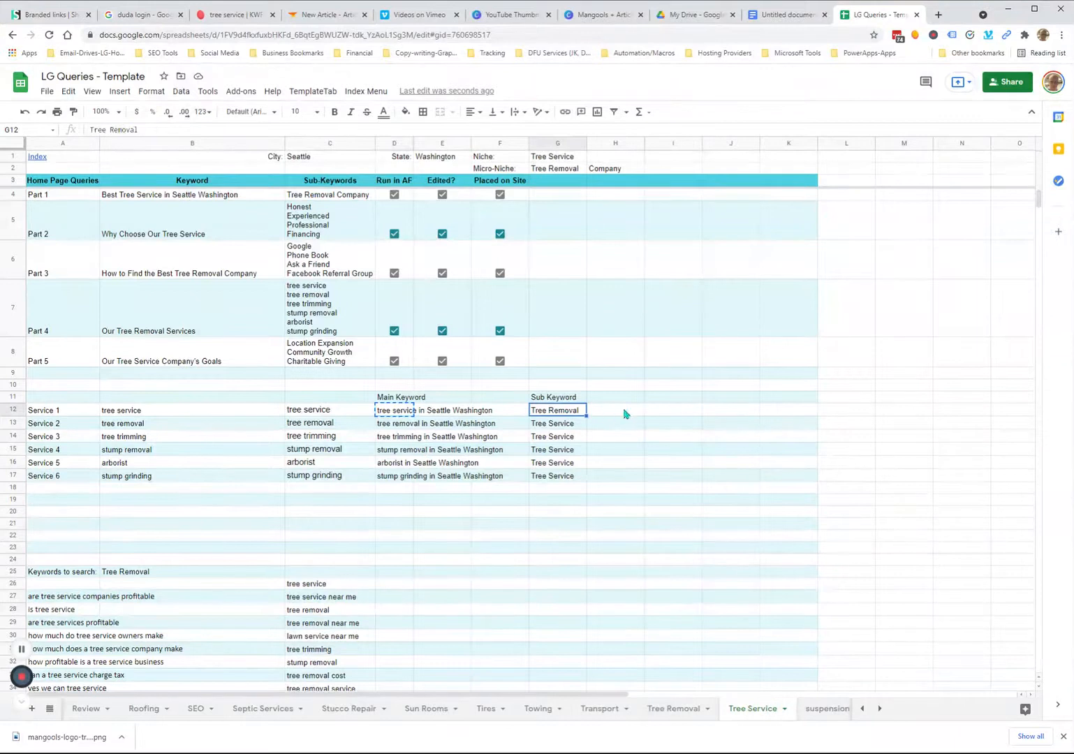
{"action": "left_click", "coordinate": [564, 414]}
{"action": "left_click", "coordinate": [237, 15]}
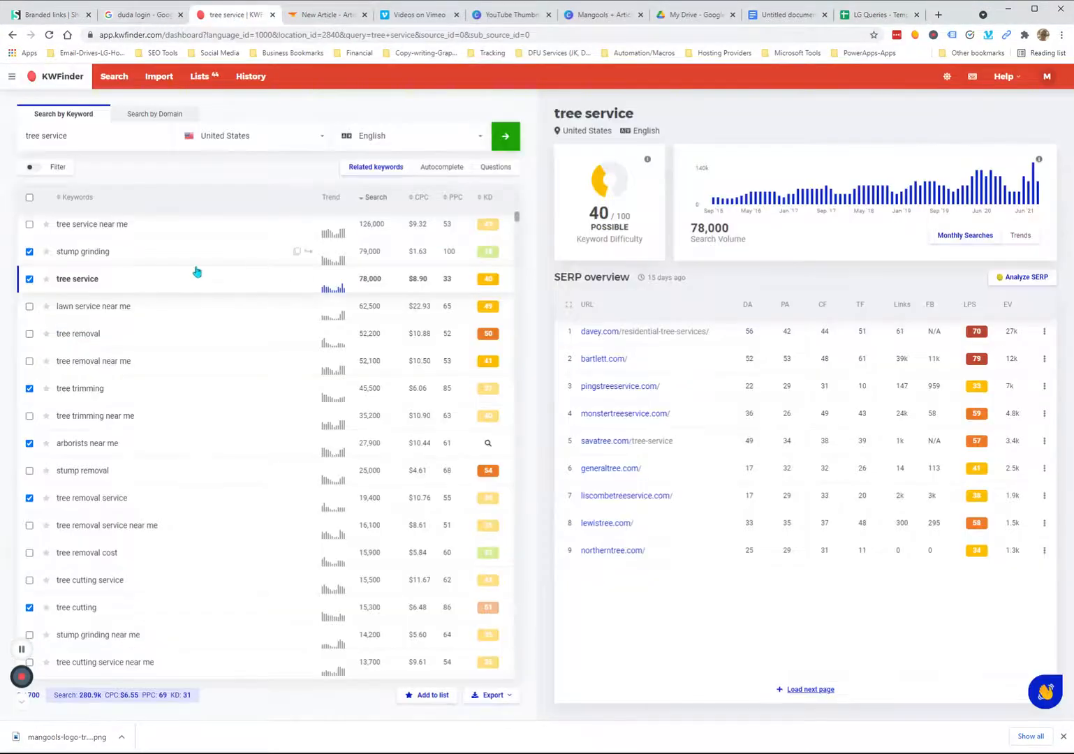
{"action": "left_click", "coordinate": [318, 17]}
{"action": "left_click", "coordinate": [489, 309]}
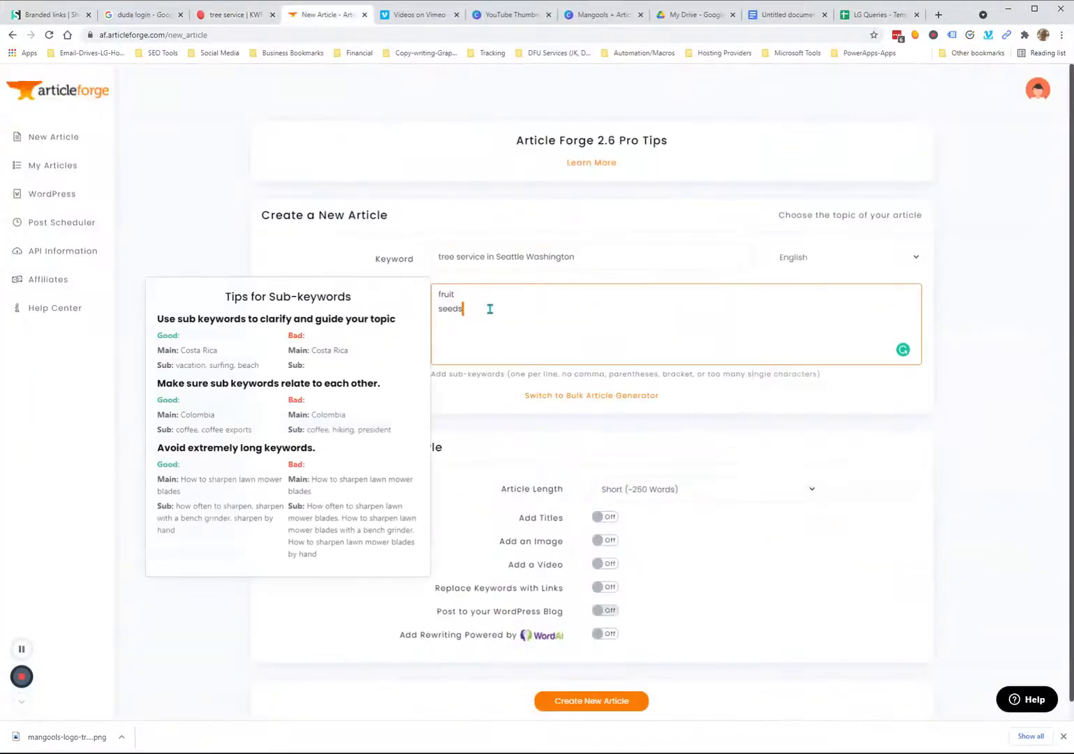
{"action": "key", "text": "ctrl+a"}
{"action": "type", "text": "Tree Removal"}
Step: Copy tree trimming and stump removal from C14:C15 and add them to the article's sub-keywords below a lowercase tree removal
{"action": "left_click", "coordinate": [877, 15]}
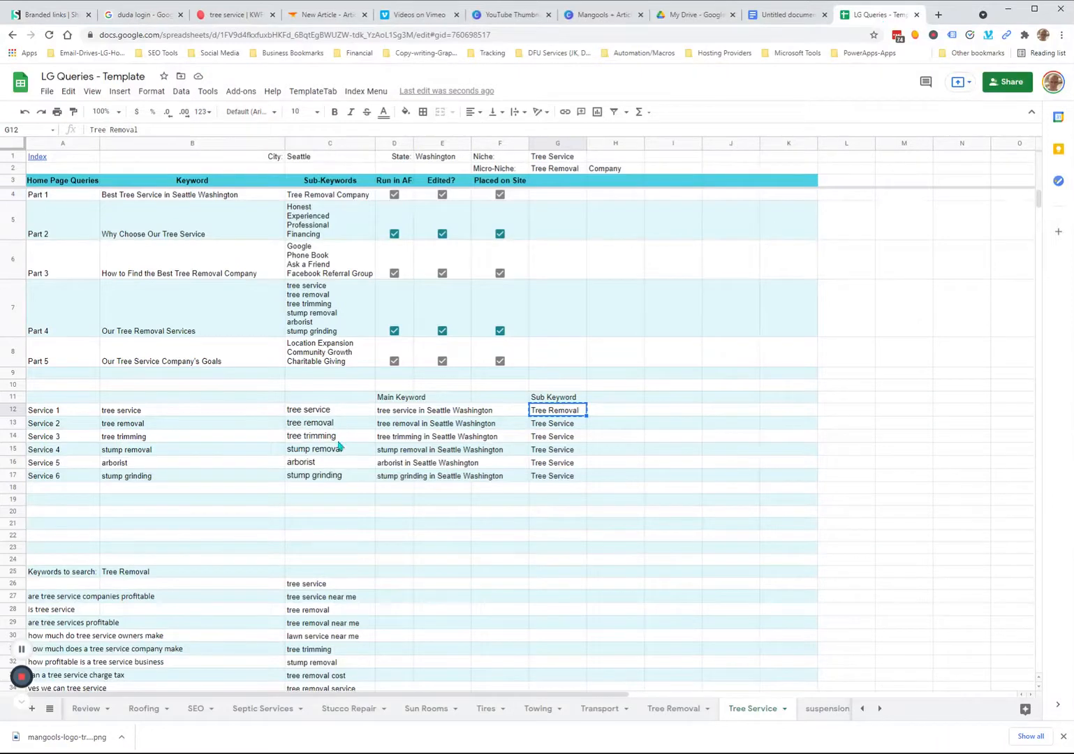
{"action": "left_click_drag", "start_coordinate": [338, 440], "coordinate": [340, 450]}
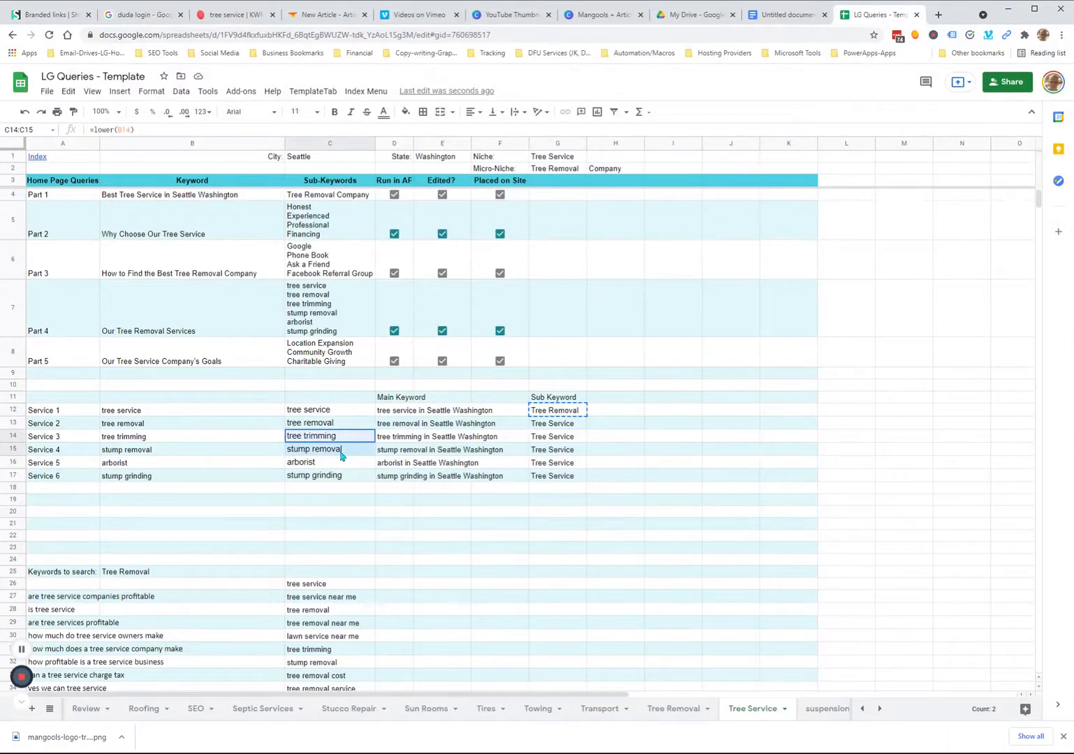
{"action": "key", "text": "ctrl+c"}
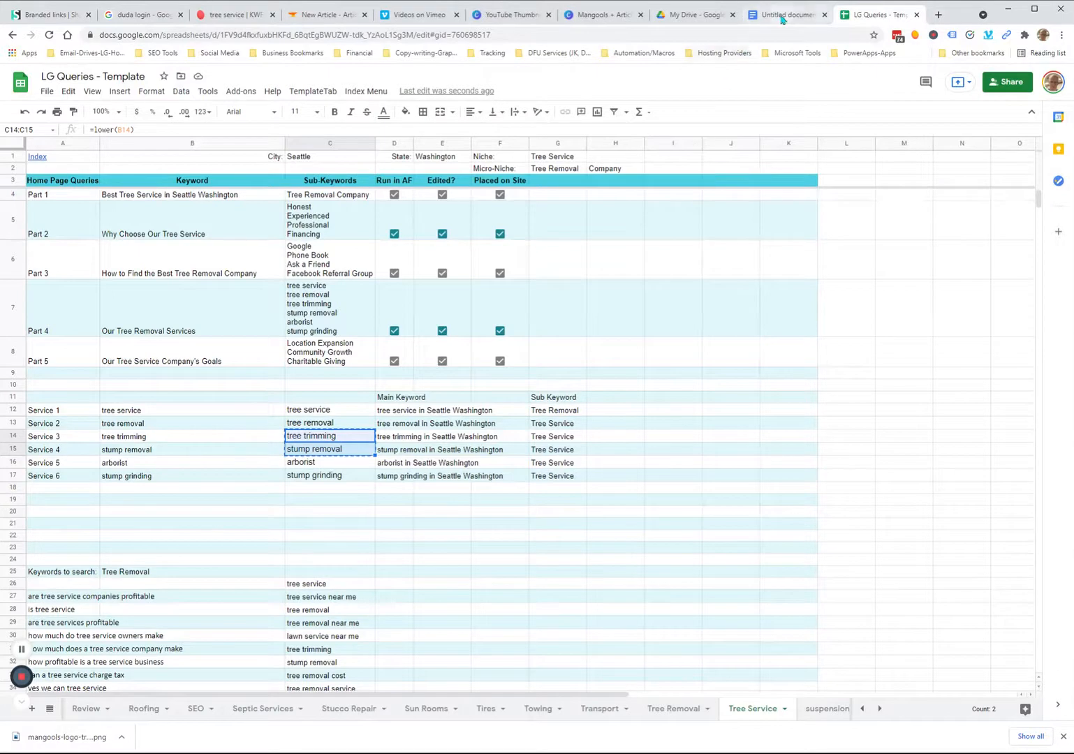
{"action": "left_click", "coordinate": [324, 15]}
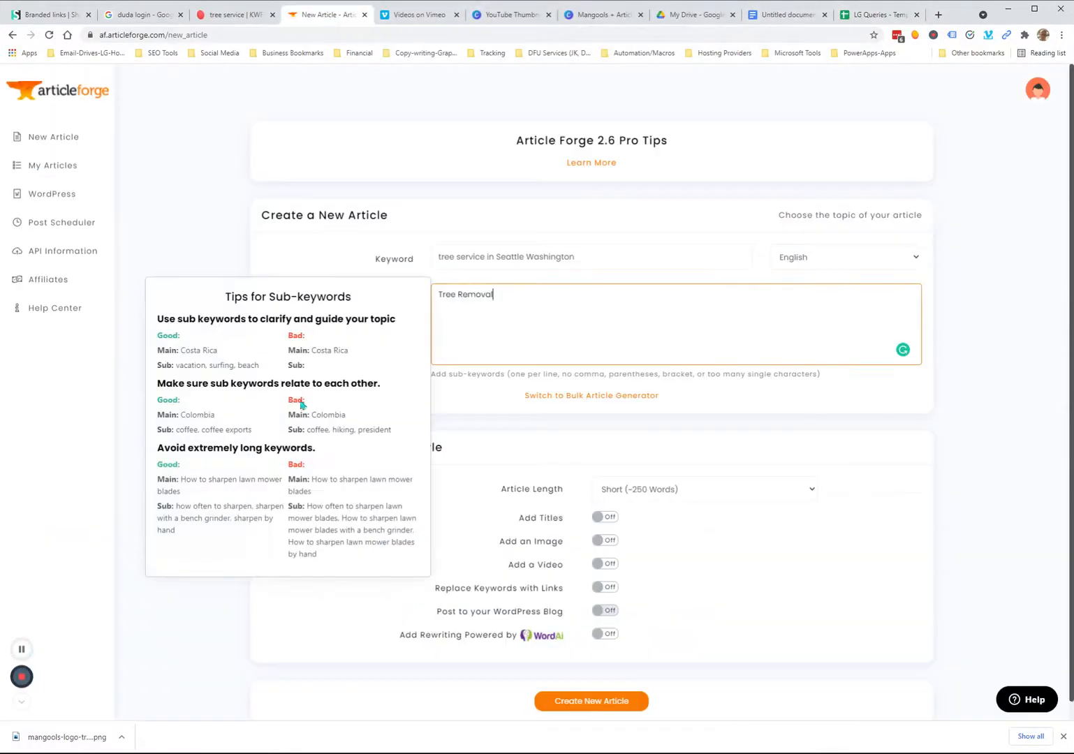
{"action": "left_click_drag", "start_coordinate": [504, 294], "coordinate": [422, 299]}
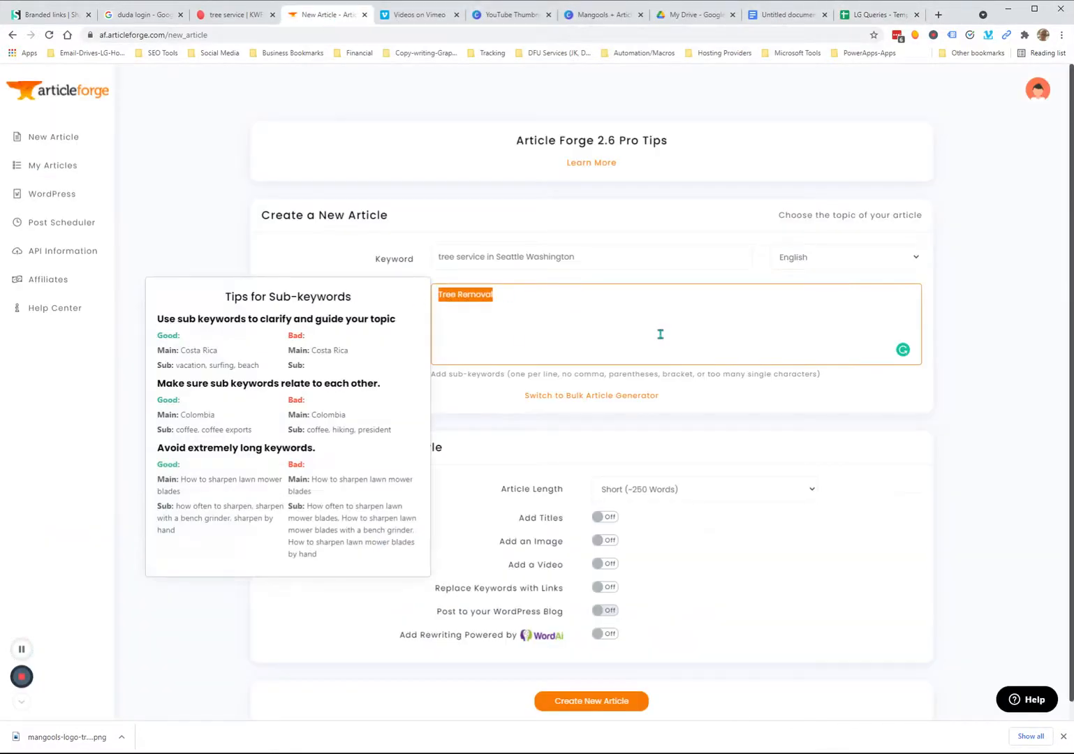
{"action": "type", "text": "tree s"}
{"action": "key", "text": "BackSpace"}
{"action": "type", "text": "removal"}
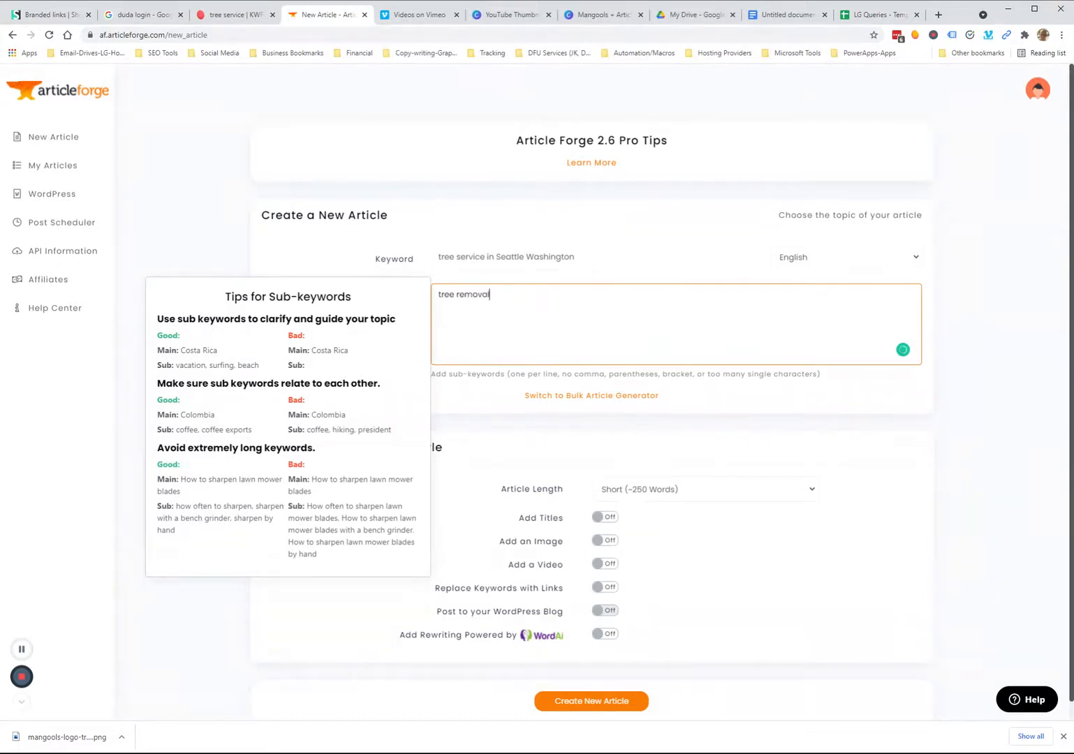
{"action": "key", "text": "ctrl+v"}
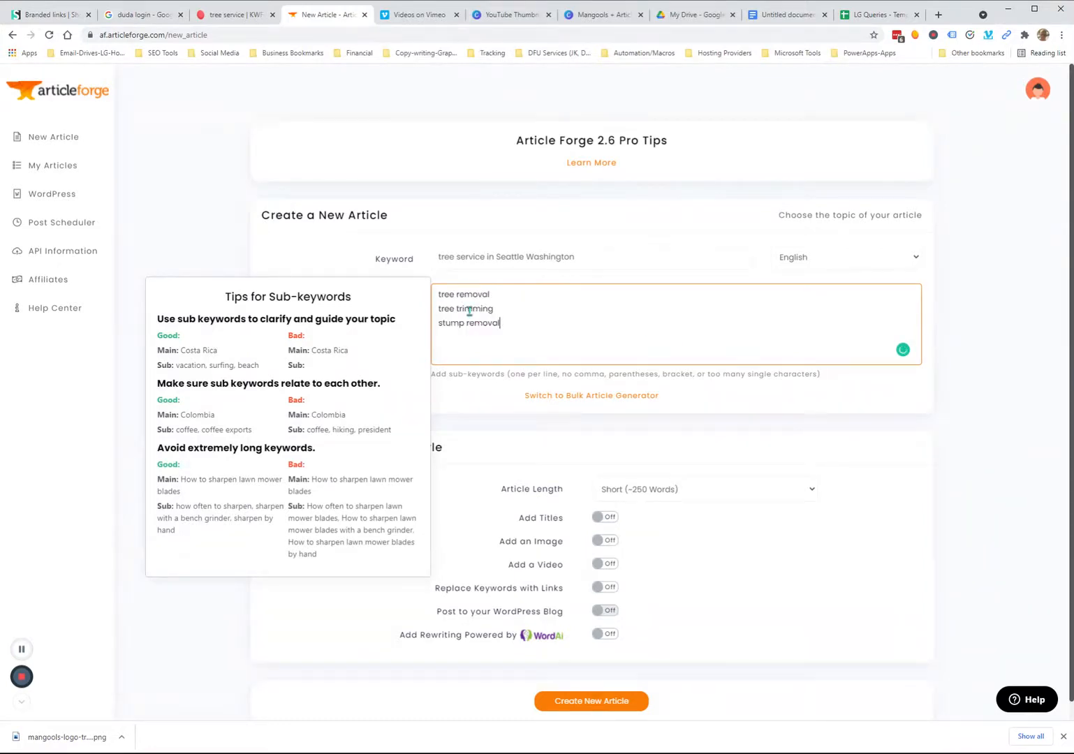
{"action": "left_click", "coordinate": [1023, 342]}
Step: Set the article length to Long (~750 Words) and enable Add Titles
{"action": "scroll", "coordinate": [983, 397], "scroll_direction": "down", "scroll_amount": 1}
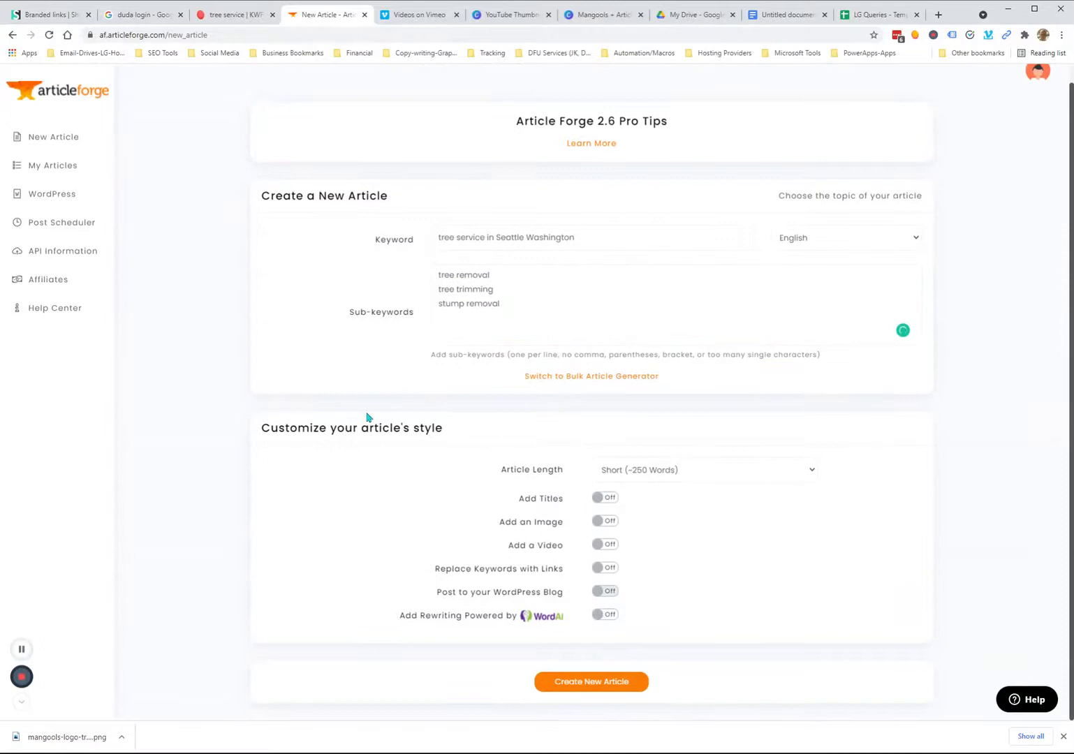
{"action": "left_click", "coordinate": [627, 477]}
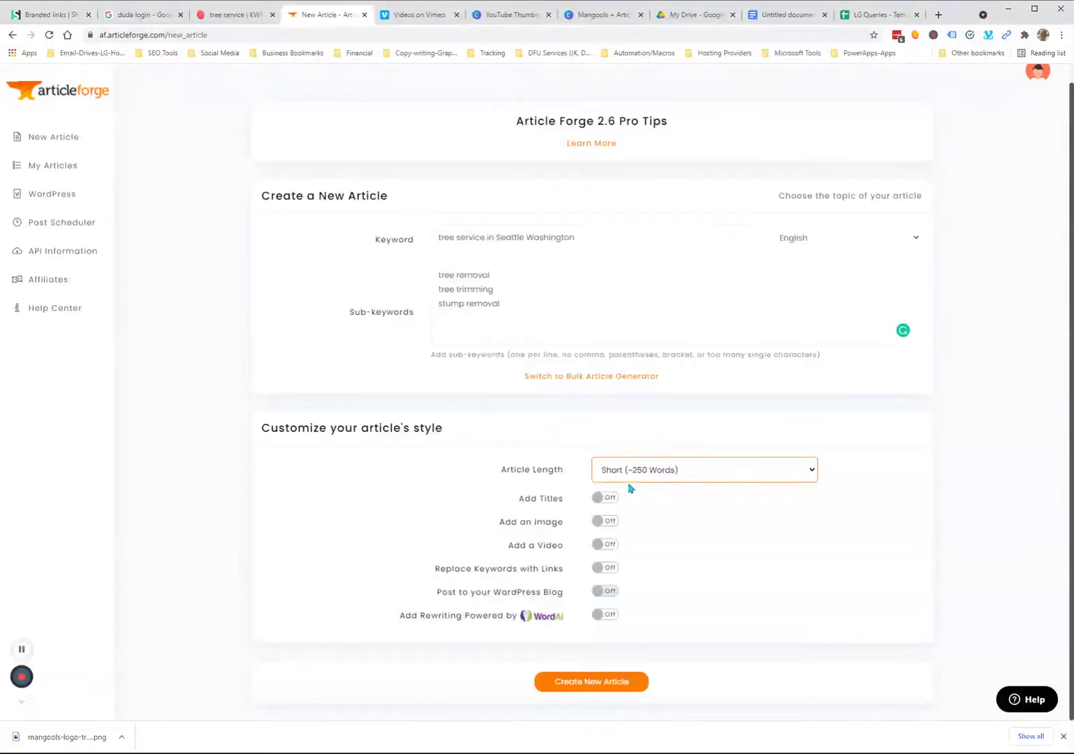
{"action": "left_click", "coordinate": [666, 531]}
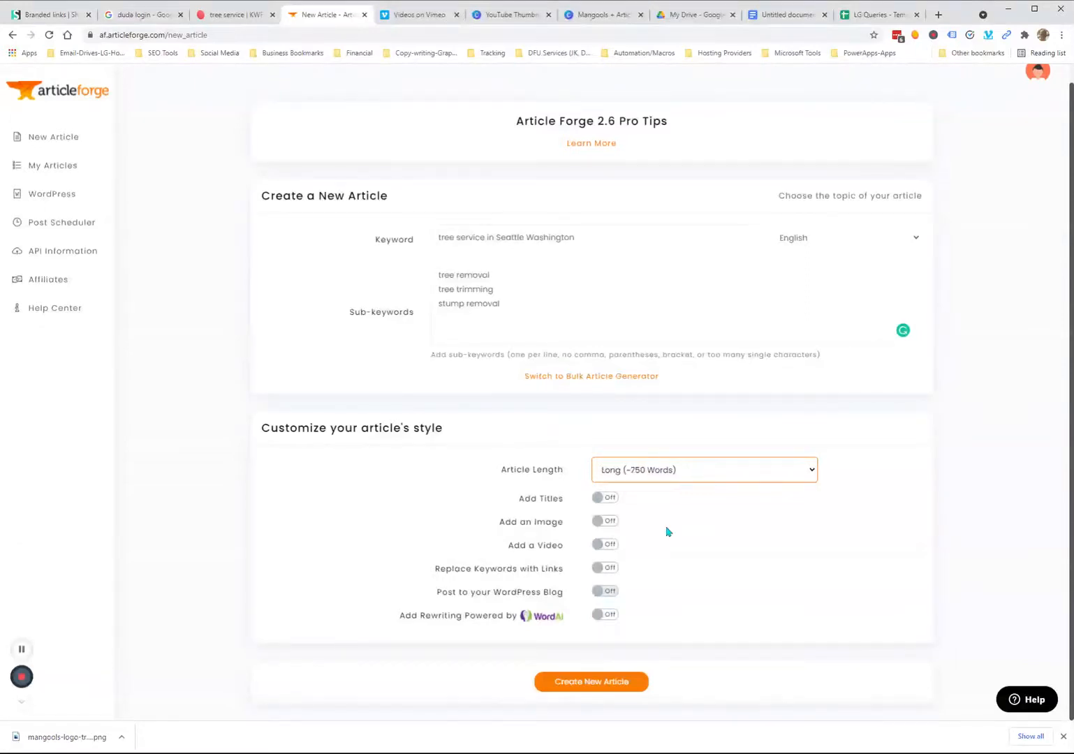
{"action": "left_click", "coordinate": [599, 500]}
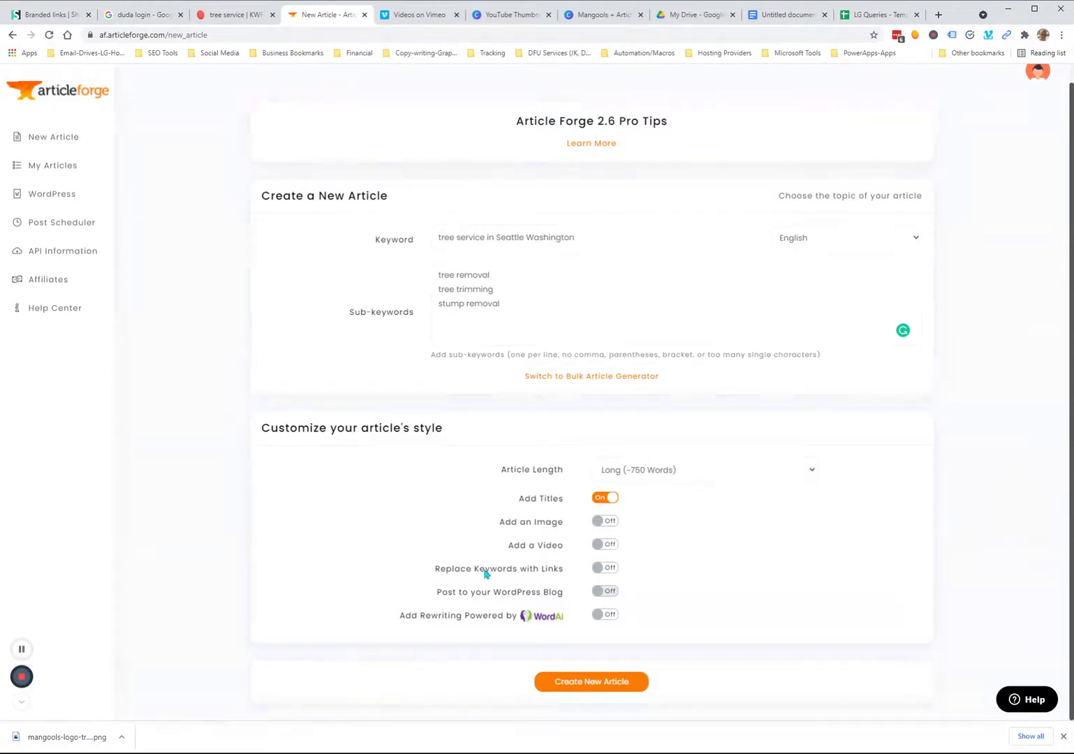
Step: Enable Replace Keywords with Links to view its replacement settings, and disable it again
{"action": "left_click", "coordinate": [603, 572]}
{"action": "scroll", "coordinate": [698, 565], "scroll_direction": "down", "scroll_amount": 2}
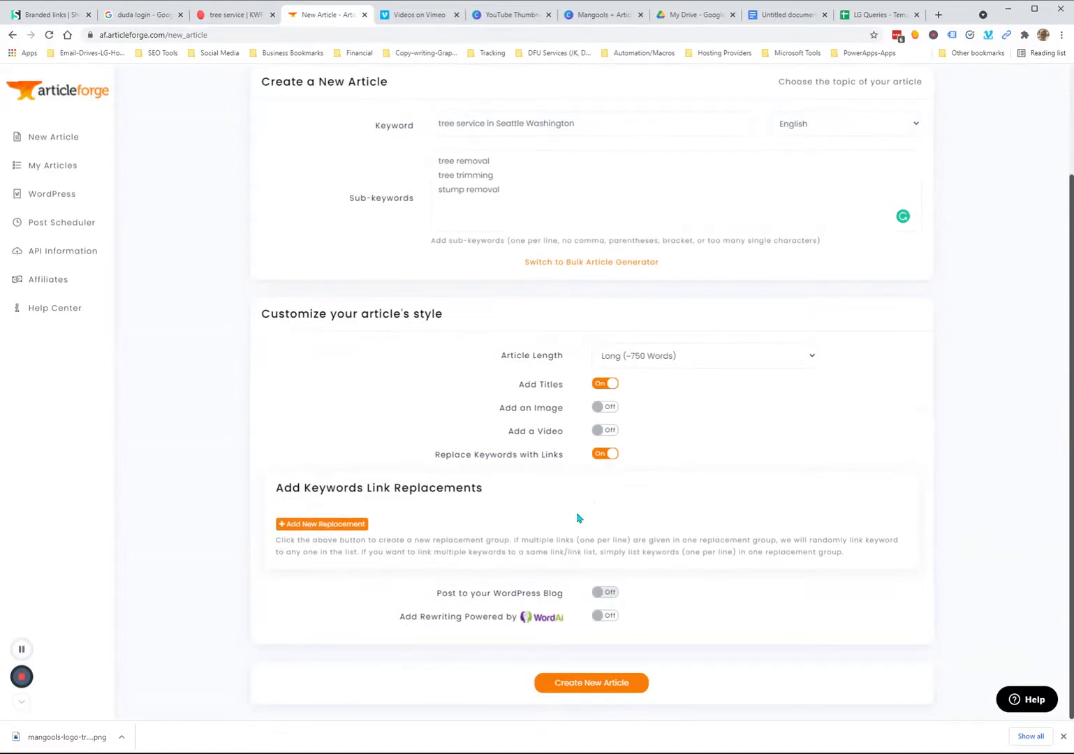
{"action": "left_click", "coordinate": [611, 460]}
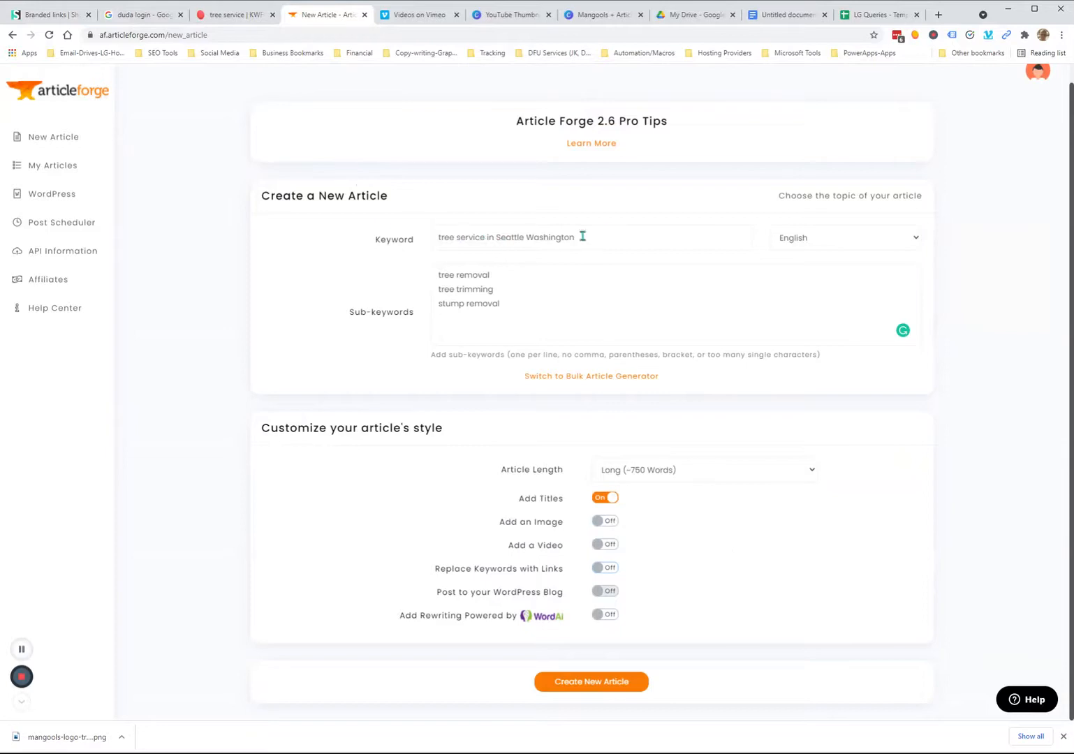
Step: Create the new article for tree service in Seattle Washington
{"action": "left_click", "coordinate": [616, 682]}
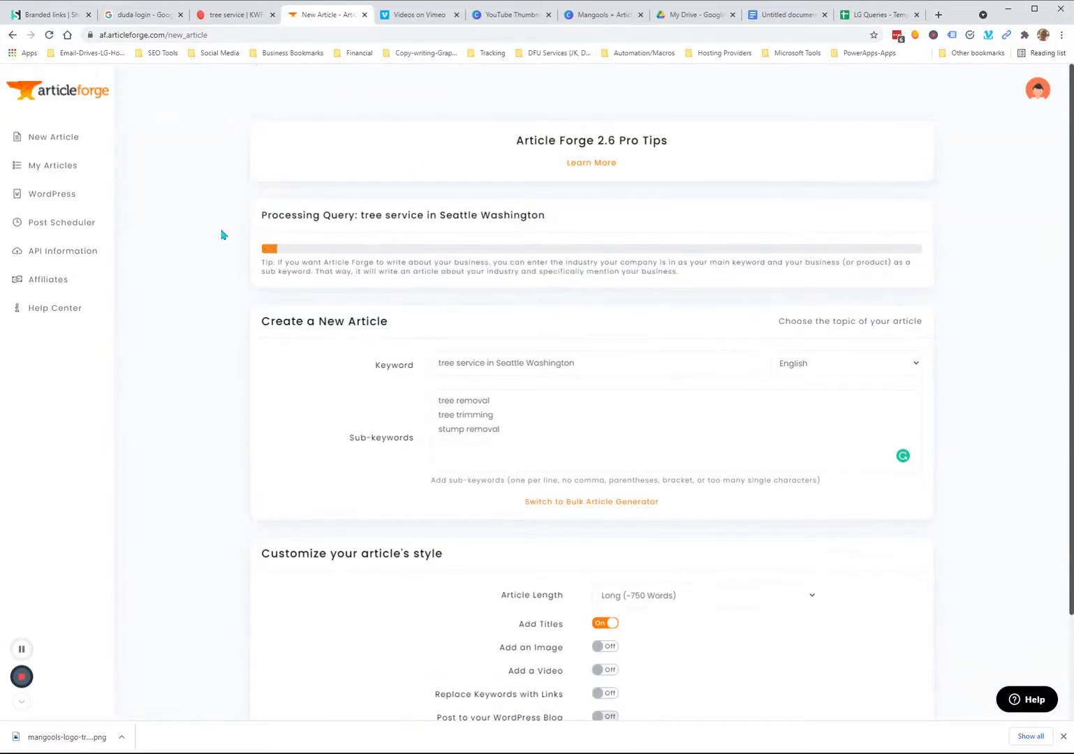
{"action": "scroll", "coordinate": [503, 203], "scroll_direction": "down", "scroll_amount": 2}
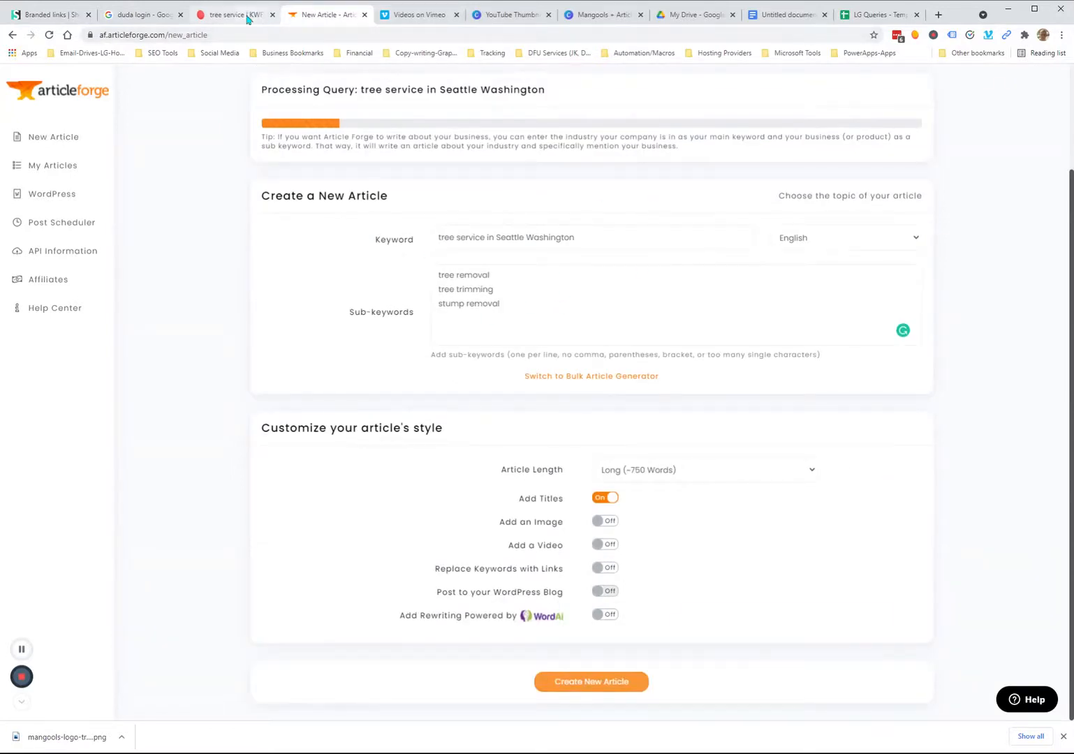
Step: Return to the spreadsheet and change Best to lowercase best in the Part 1 keyword formula in B4
{"action": "left_click", "coordinate": [870, 20]}
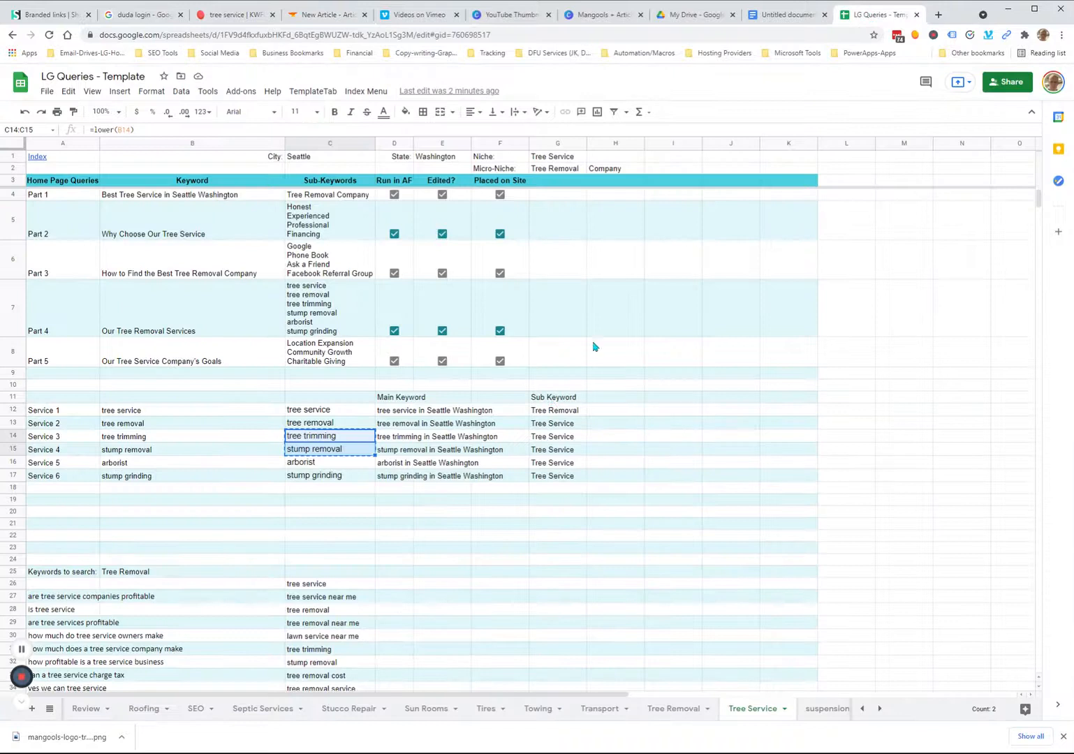
{"action": "left_click", "coordinate": [705, 361]}
{"action": "left_click", "coordinate": [375, 518]}
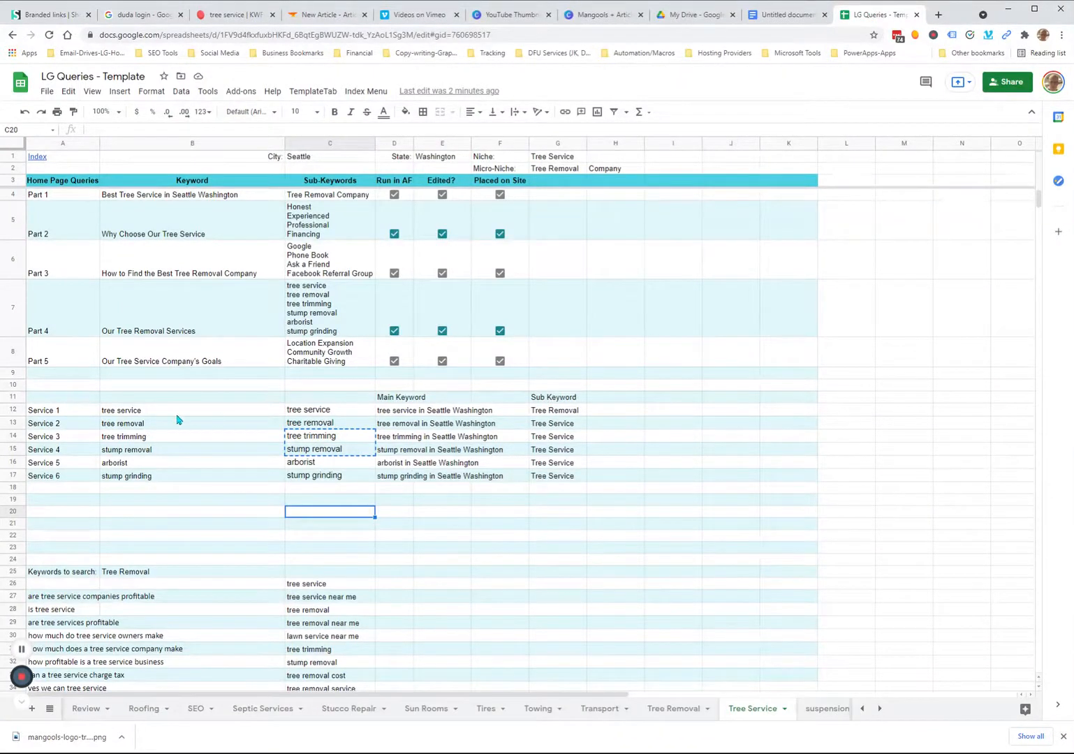
{"action": "left_click", "coordinate": [404, 413]}
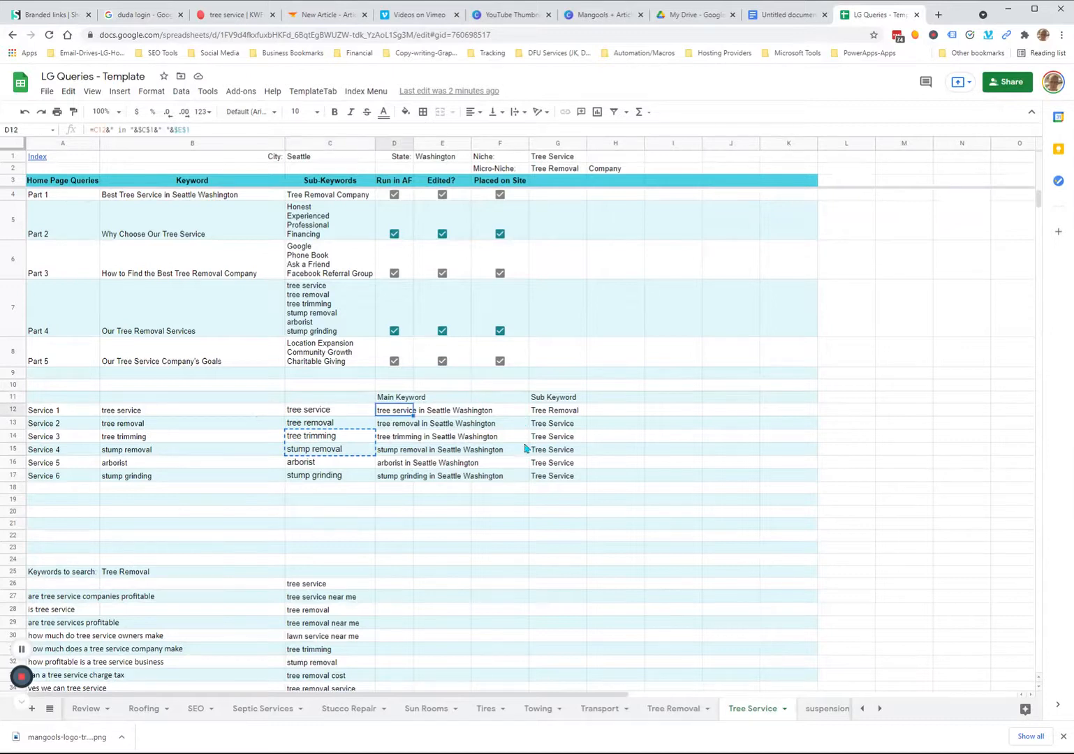
{"action": "left_click", "coordinate": [195, 199]}
{"action": "key", "text": "Escape"}
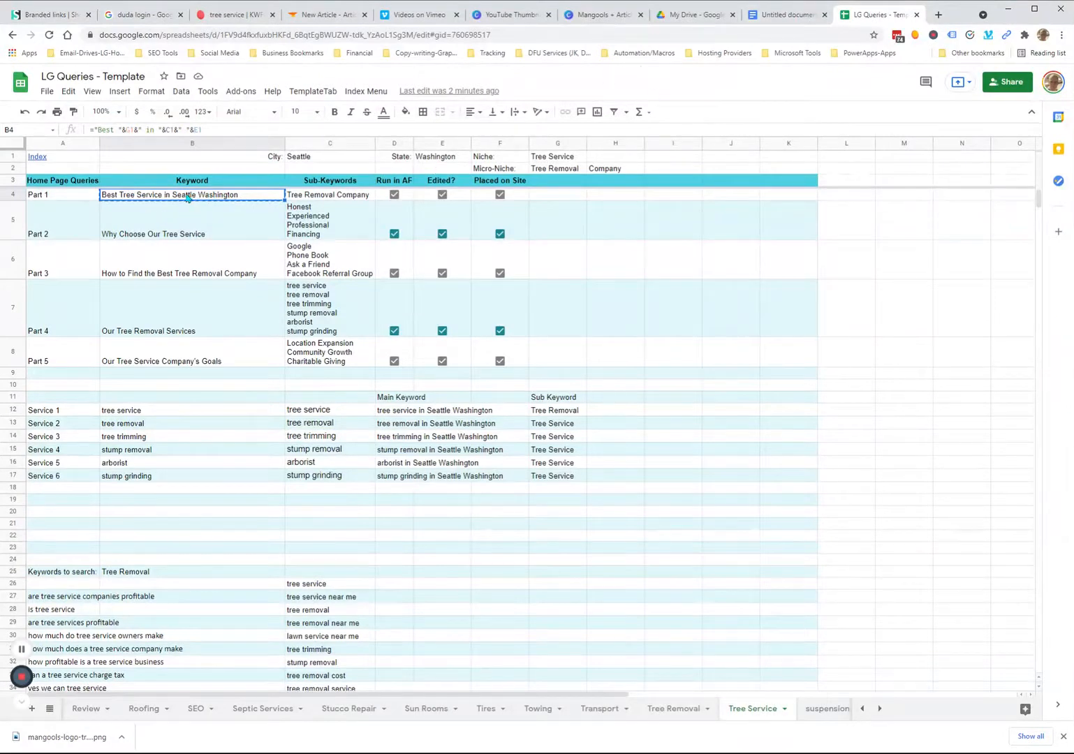
{"action": "left_click", "coordinate": [100, 130]}
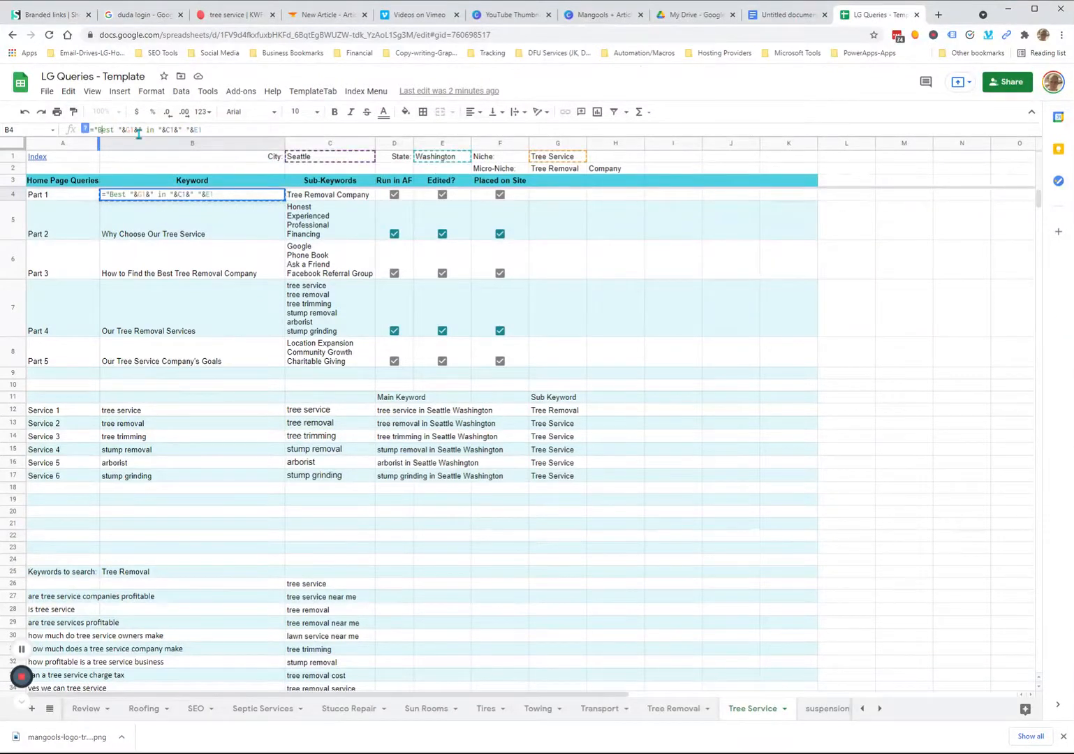
{"action": "key", "text": "Delete"}
{"action": "type", "text": "b"}
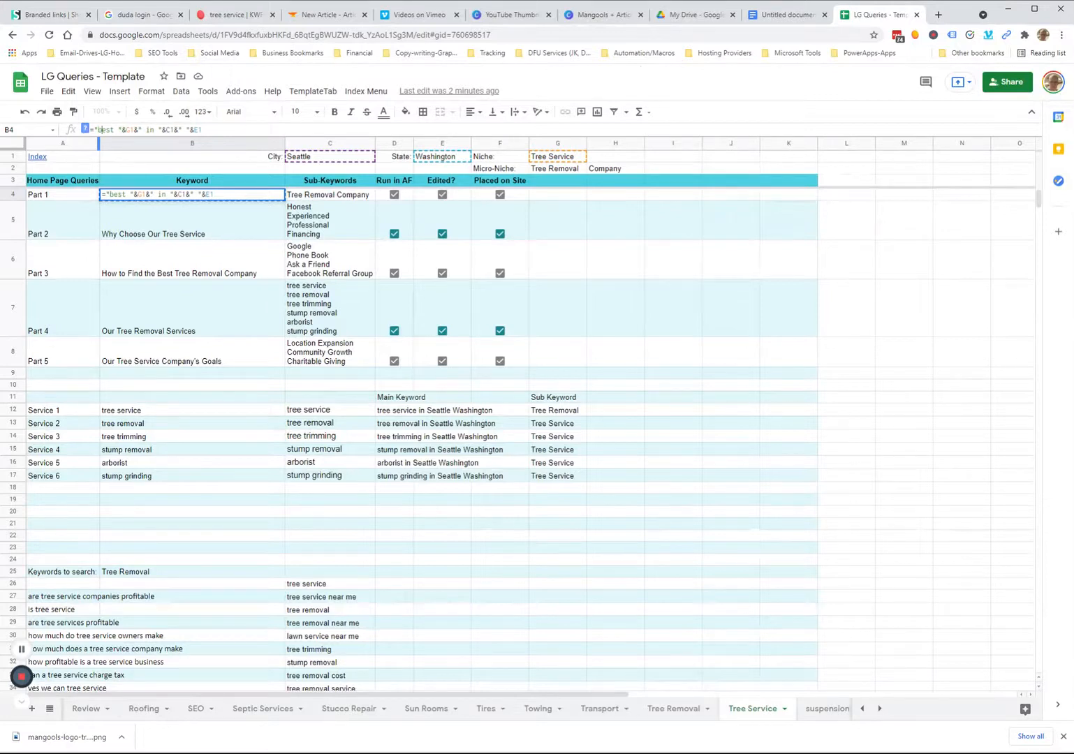
Step: Rewrite the niche in G1 as lowercase tree service
{"action": "left_click", "coordinate": [571, 159]}
{"action": "type", "text": "tree servic"}
{"action": "left_click", "coordinate": [724, 276]}
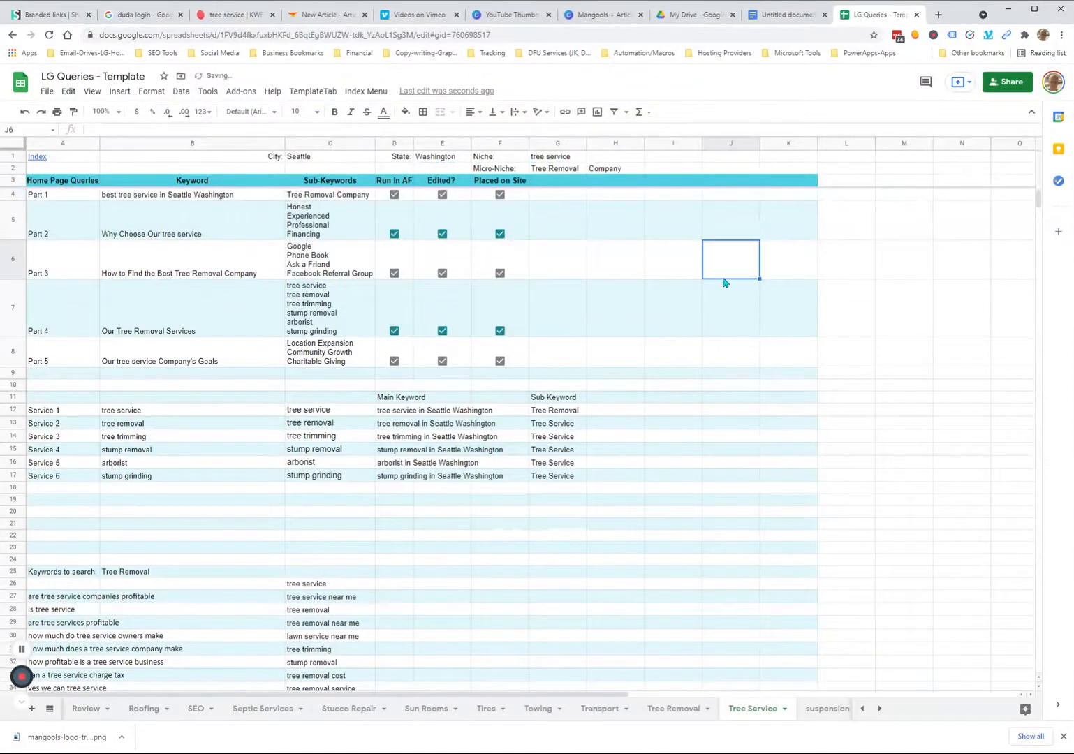
Step: Rewrite the micro-niche in lowercase, with tree removal in G2 and company in H2
{"action": "left_click", "coordinate": [561, 172]}
{"action": "type", "text": "tree removal"}
{"action": "left_click", "coordinate": [628, 171]}
{"action": "type", "text": "company"}
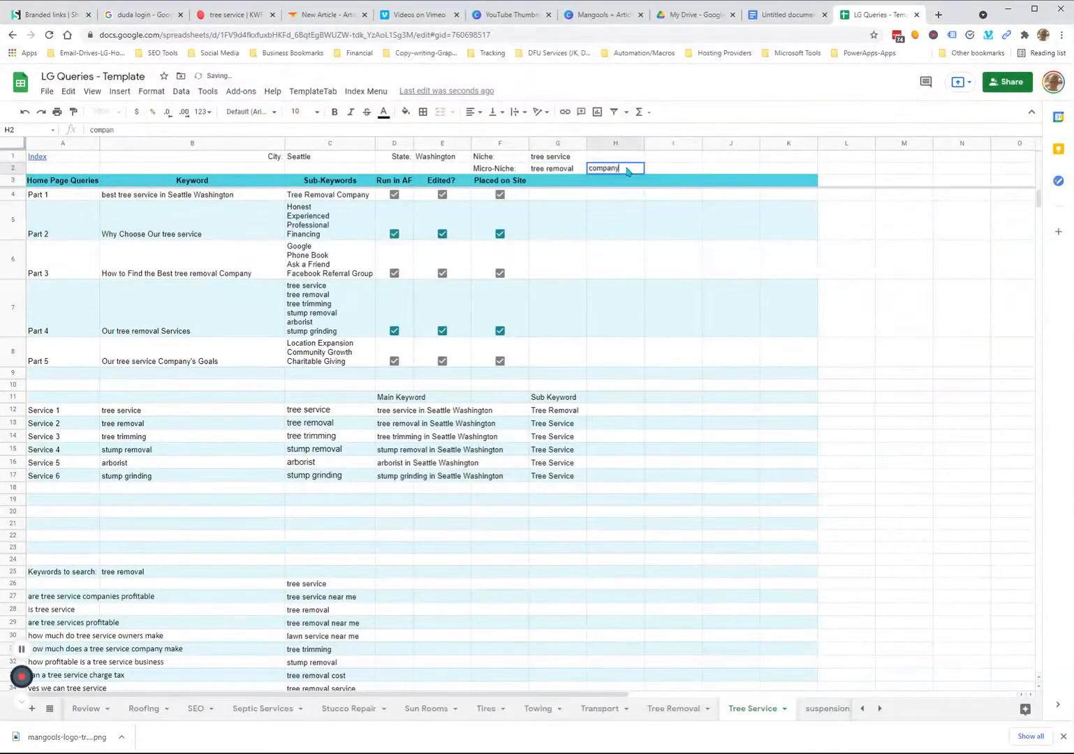
{"action": "key", "text": "Return"}
{"action": "left_click", "coordinate": [659, 269]}
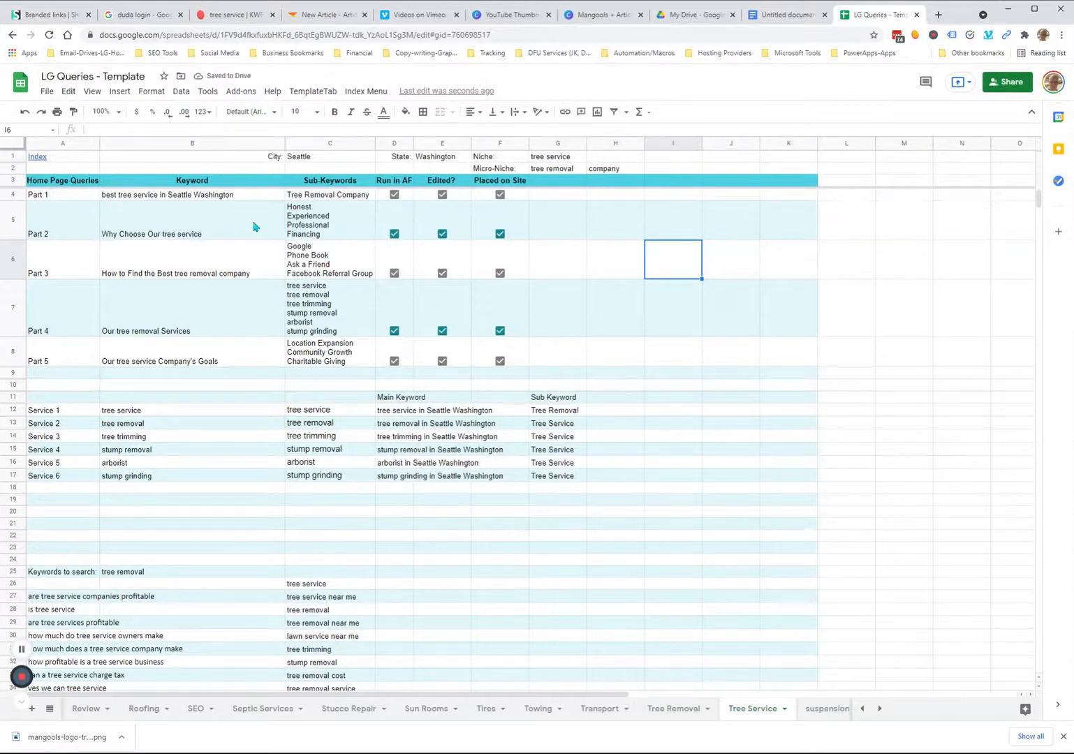
Step: Rewrite the Part 1 sub-keyword in C4 as lowercase tree removal company
{"action": "left_click", "coordinate": [333, 197]}
{"action": "type", "text": "tree re"}
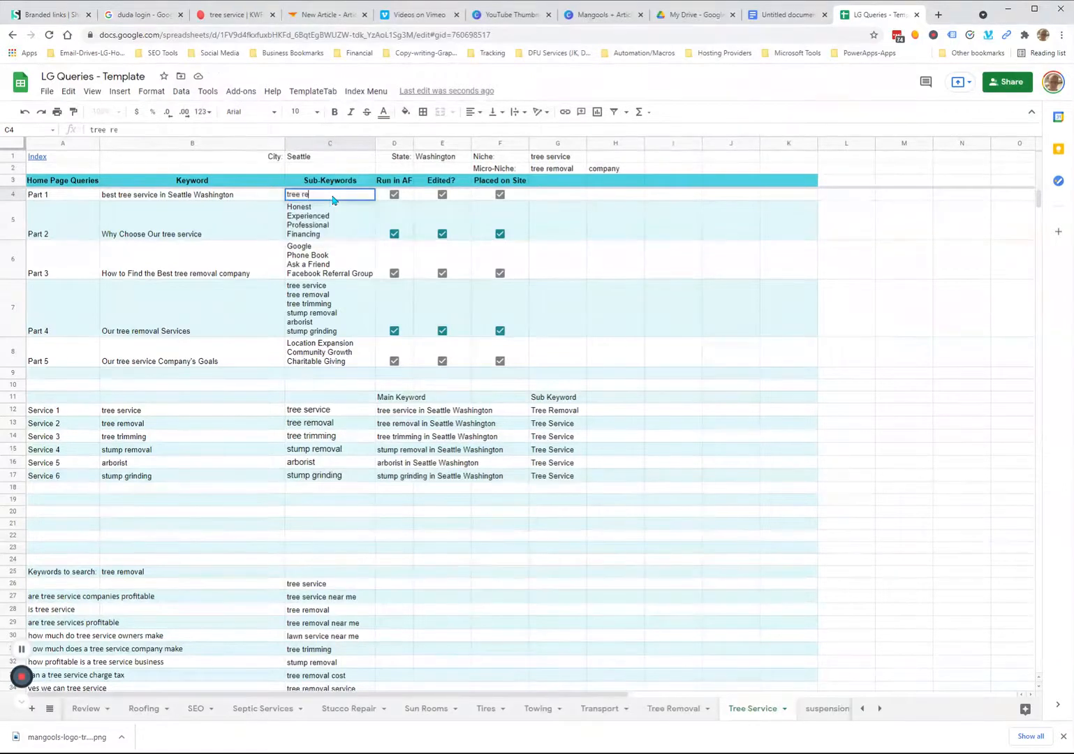
{"action": "type", "text": "moval company"}
{"action": "key", "text": "Return"}
{"action": "left_click", "coordinate": [885, 212]}
Step: Copy the Part 1 keyword from B4 and replace the Article Forge keyword with best tree service in Seattle Washington
{"action": "left_click", "coordinate": [225, 196]}
{"action": "key", "text": "ctrl+c"}
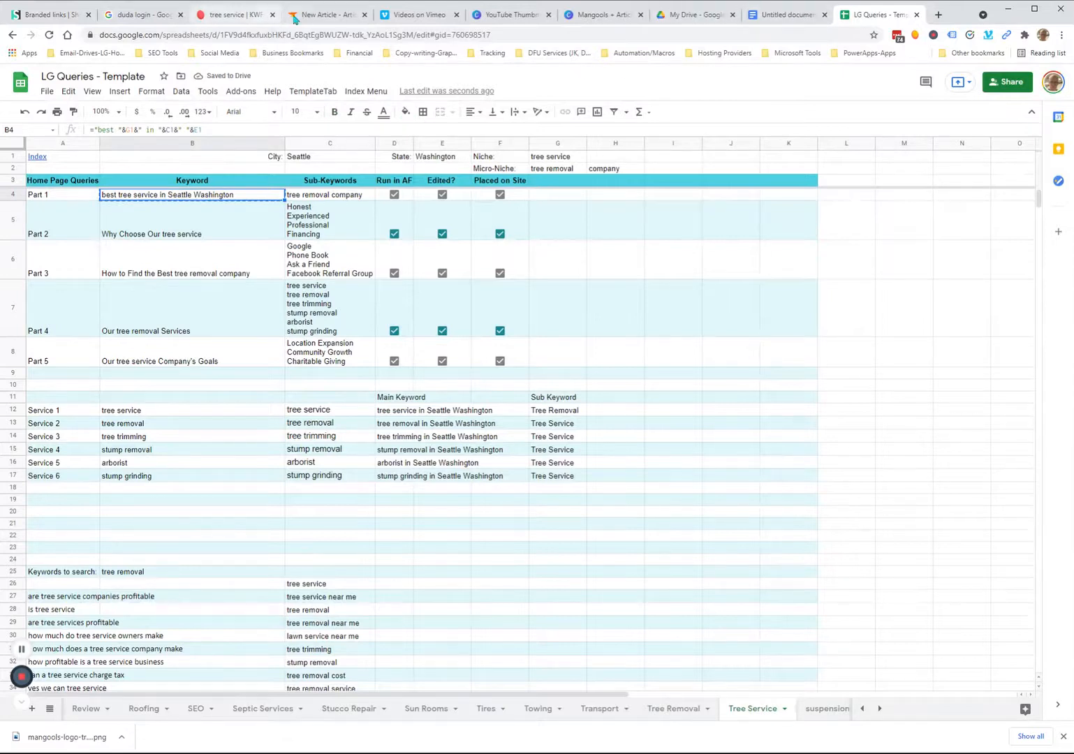
{"action": "left_click", "coordinate": [323, 20]}
{"action": "triple_click", "coordinate": [593, 234]}
{"action": "key", "text": "ctrl+v"}
Step: Copy the Part 1 sub-keyword from C4 and replace the article's three sub-keywords with tree removal company
{"action": "left_click", "coordinate": [616, 288]}
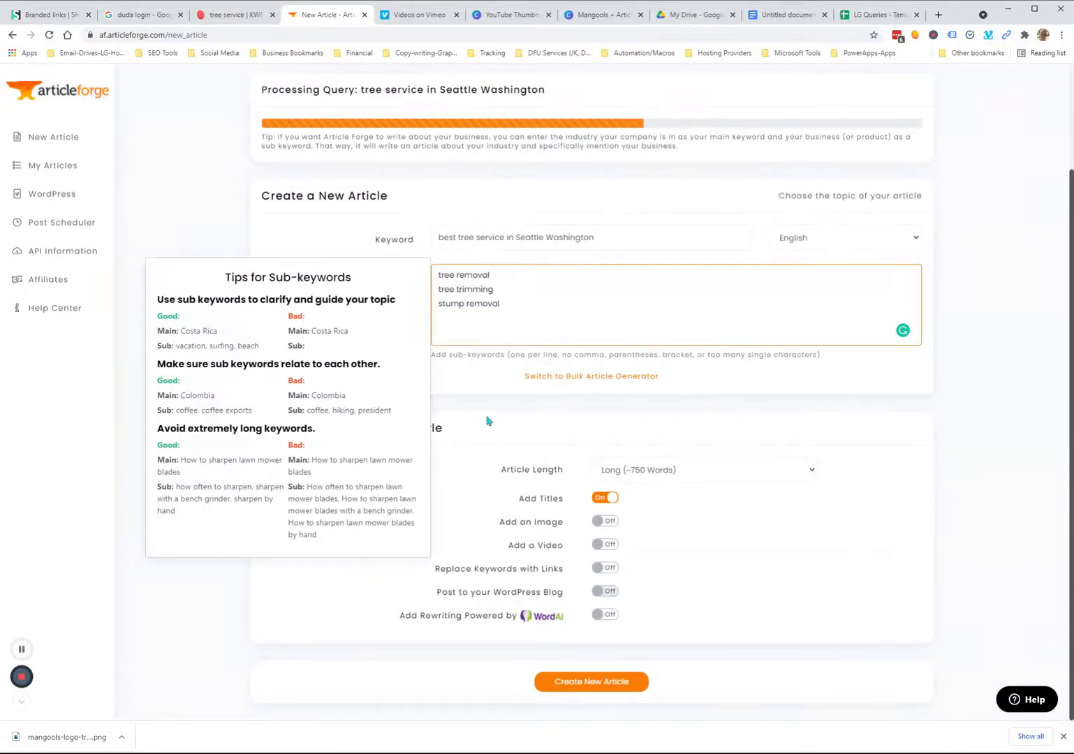
{"action": "left_click", "coordinate": [878, 20]}
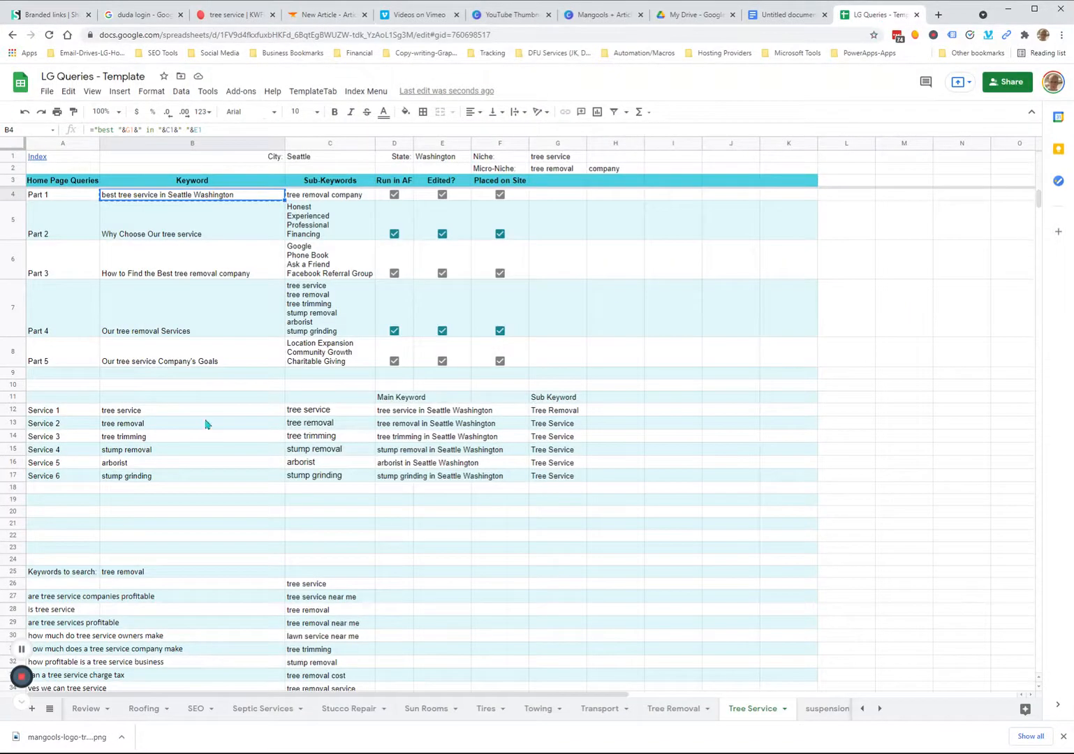
{"action": "left_click", "coordinate": [327, 198]}
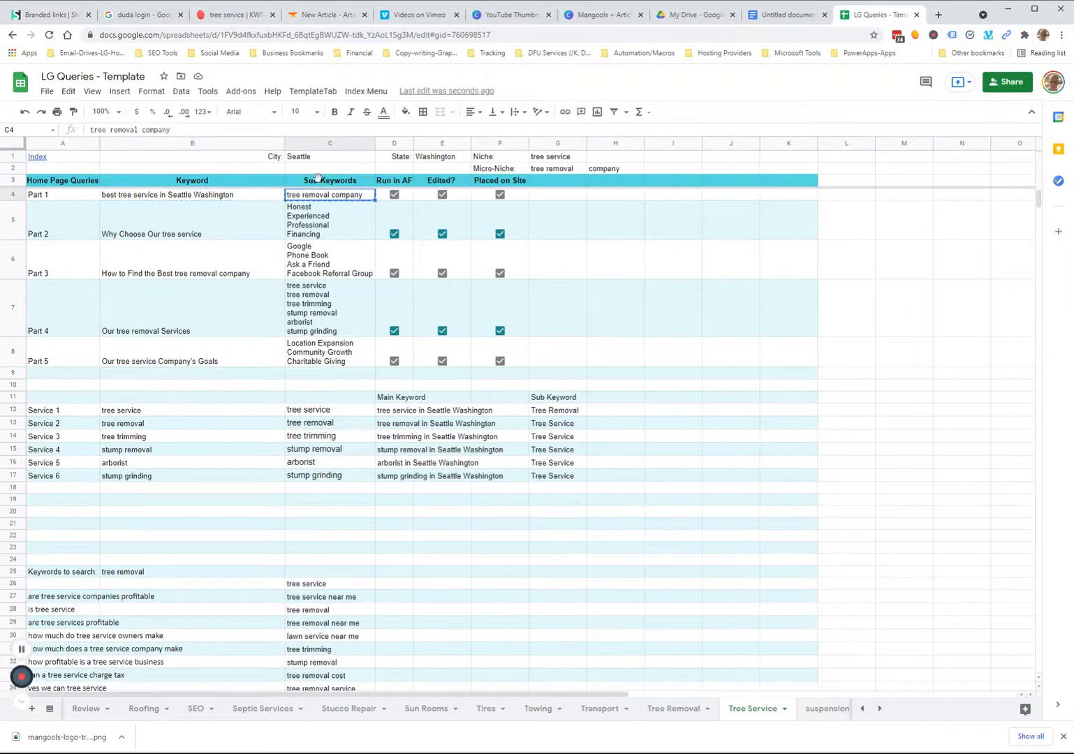
{"action": "left_click", "coordinate": [322, 14]}
{"action": "left_click_drag", "start_coordinate": [518, 298], "coordinate": [401, 251]}
{"action": "key", "text": "ctrl+v"}
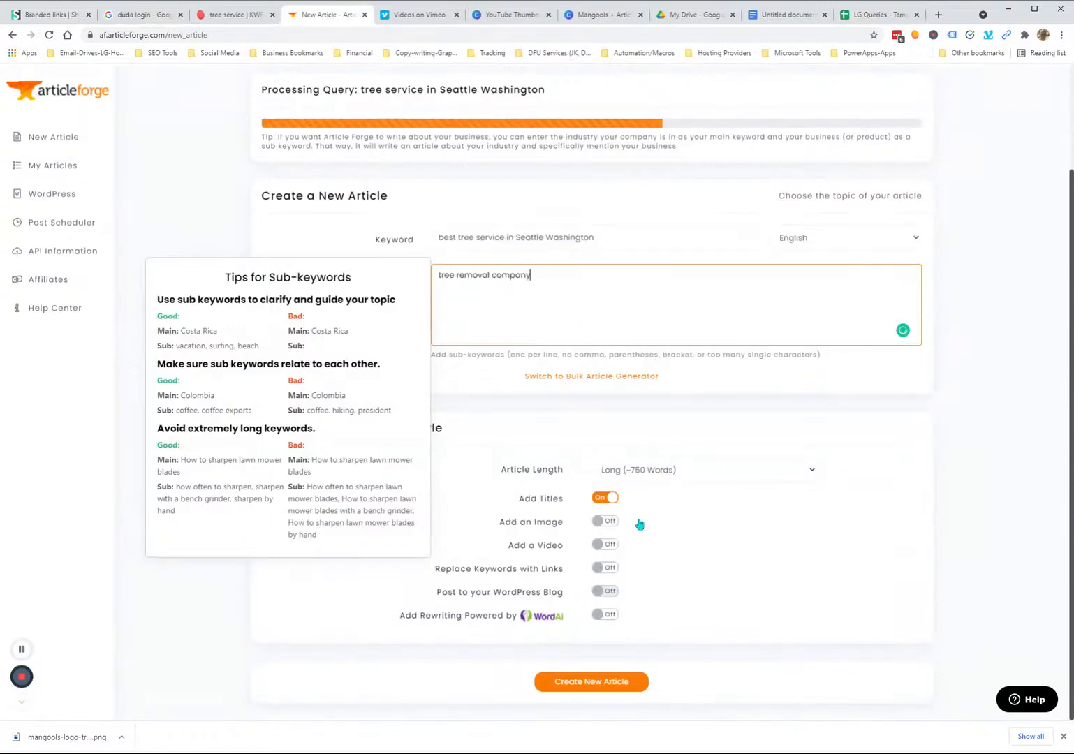
Step: Generate the best tree service article, and replace the Article Forge keyword with Why Choose Our tree service copied from spreadsheet cell B5
{"action": "left_click", "coordinate": [590, 673]}
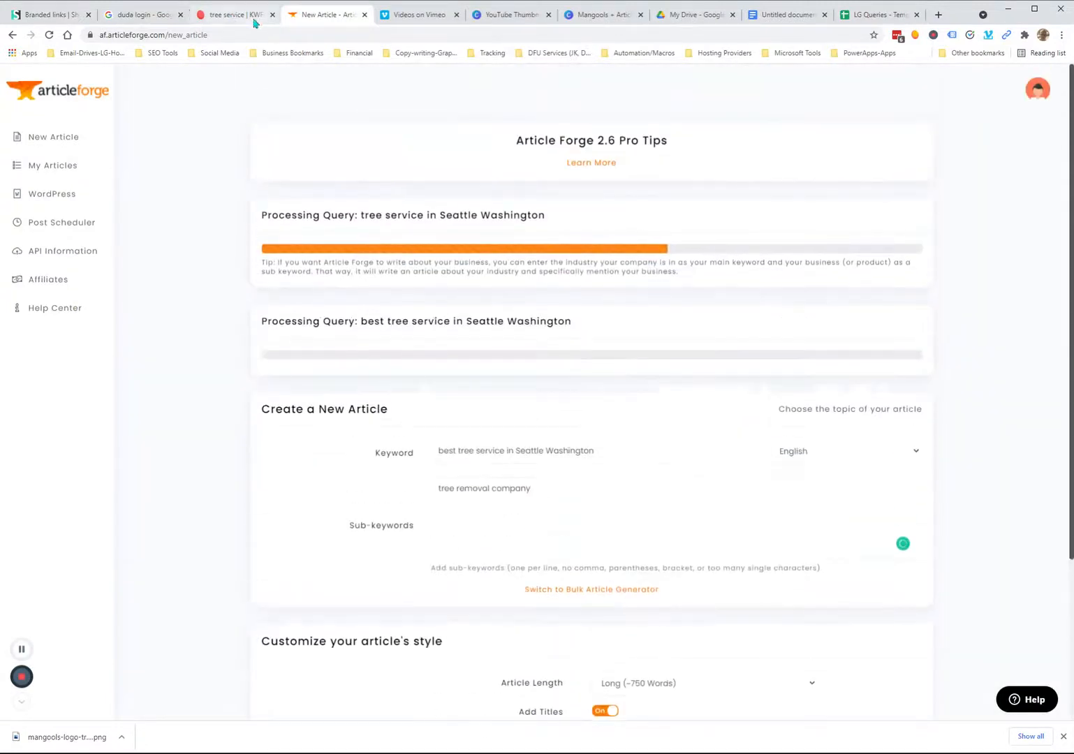
{"action": "left_click", "coordinate": [876, 15]}
{"action": "left_click", "coordinate": [193, 241]}
{"action": "key", "text": "ctrl+c"}
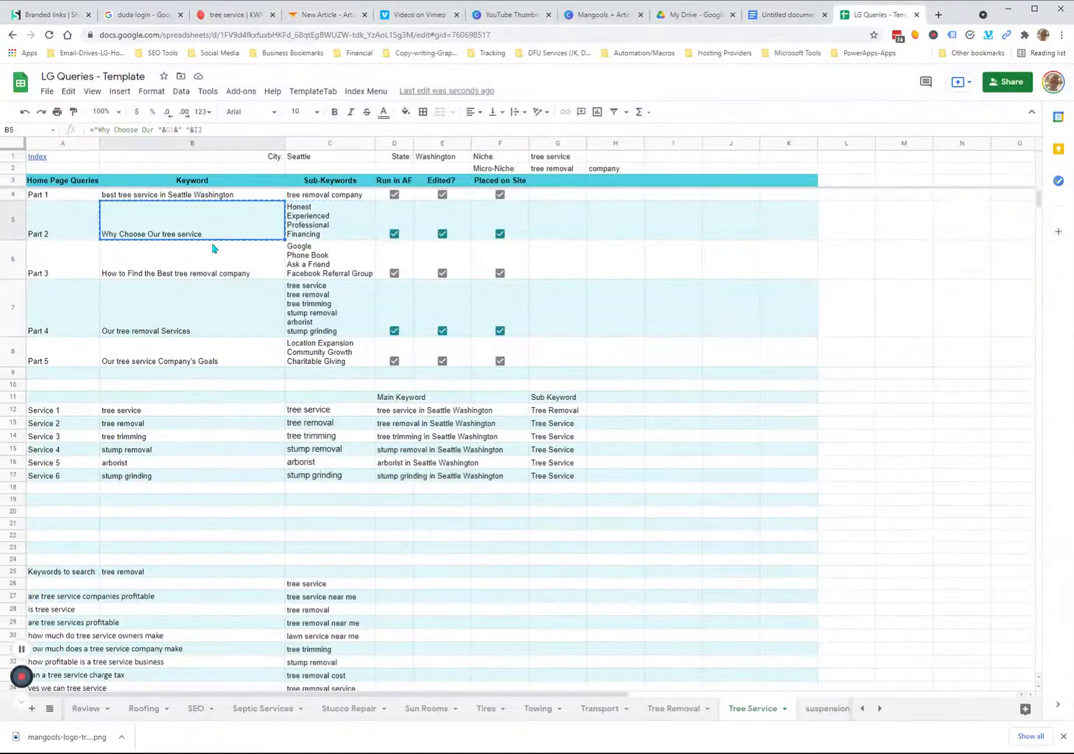
{"action": "left_click", "coordinate": [327, 14]}
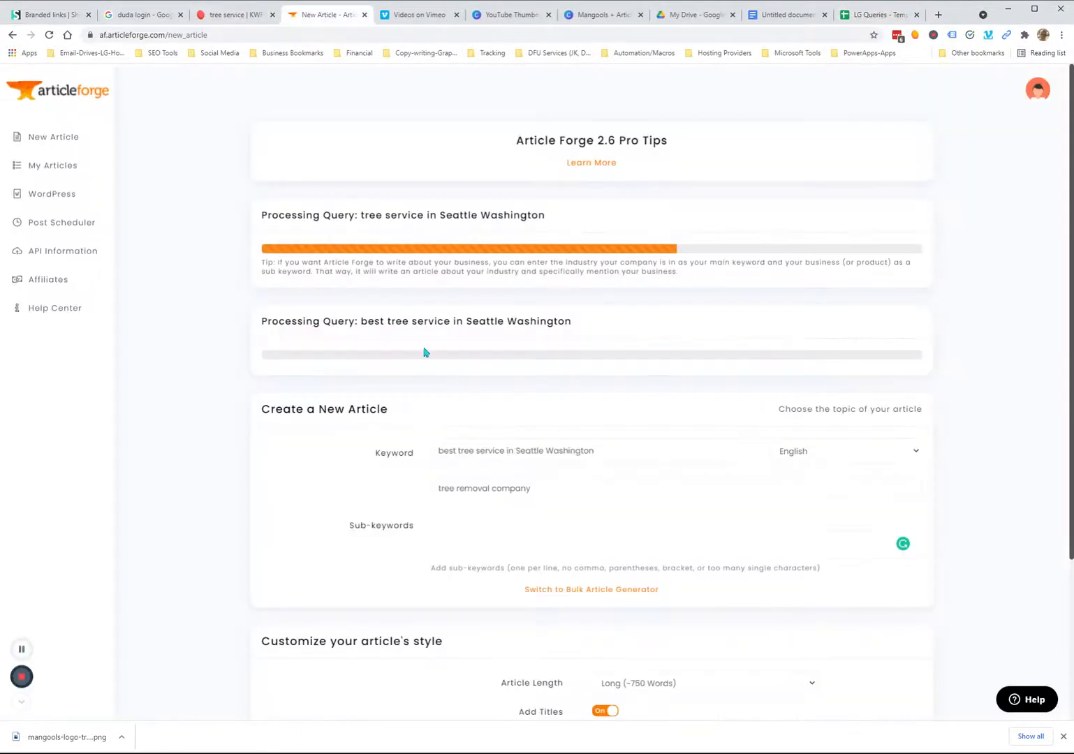
{"action": "triple_click", "coordinate": [568, 460]}
{"action": "key", "text": "ctrl+v"}
Step: Replace the sub-keywords with Honest, Experienced, Professional, Financing copied from spreadsheet cell C5, strip the quotation marks, and generate the article
{"action": "left_click", "coordinate": [876, 15]}
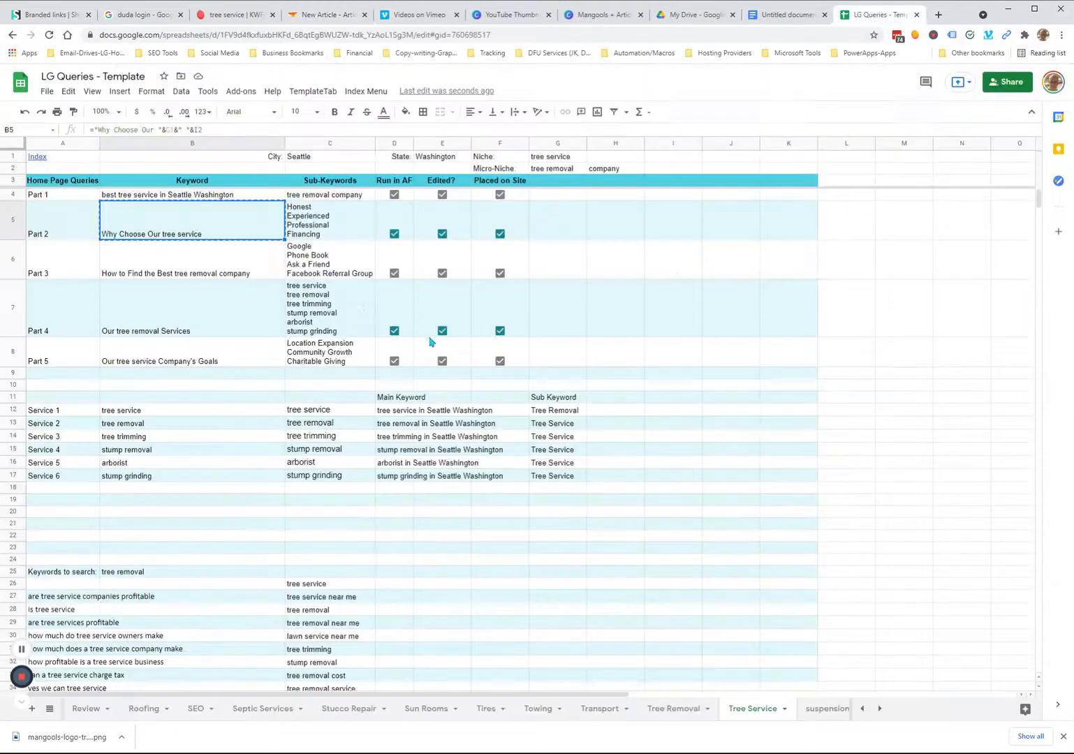
{"action": "left_click", "coordinate": [336, 238]}
{"action": "key", "text": "ctrl+c"}
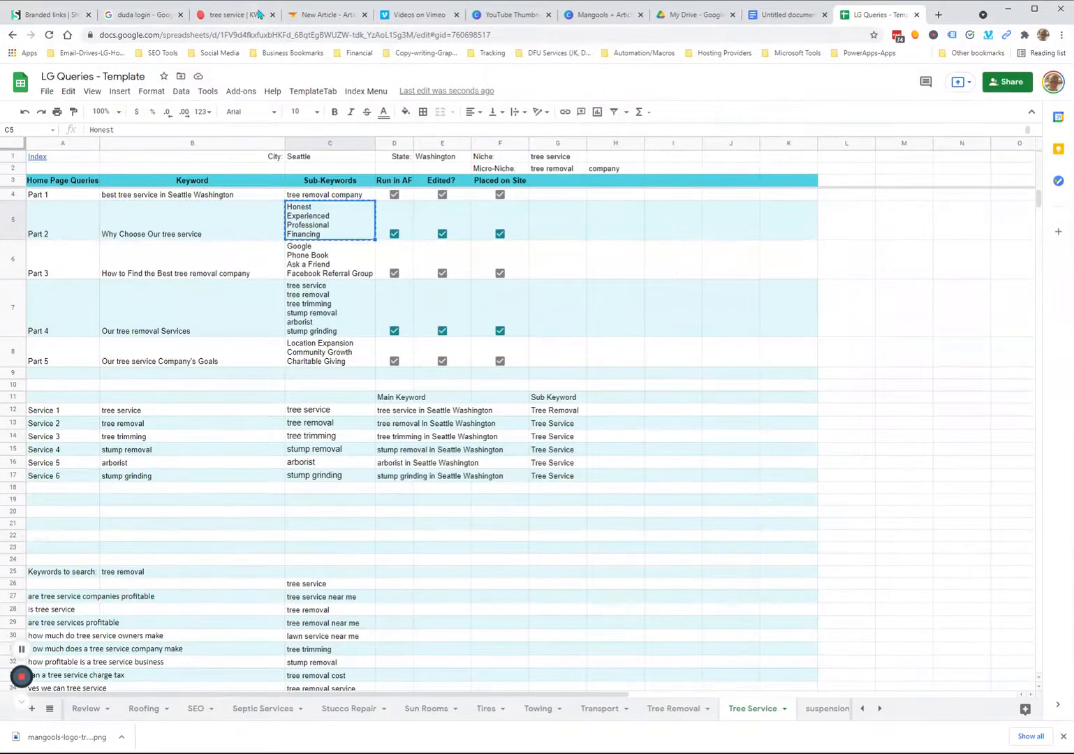
{"action": "left_click", "coordinate": [321, 15]}
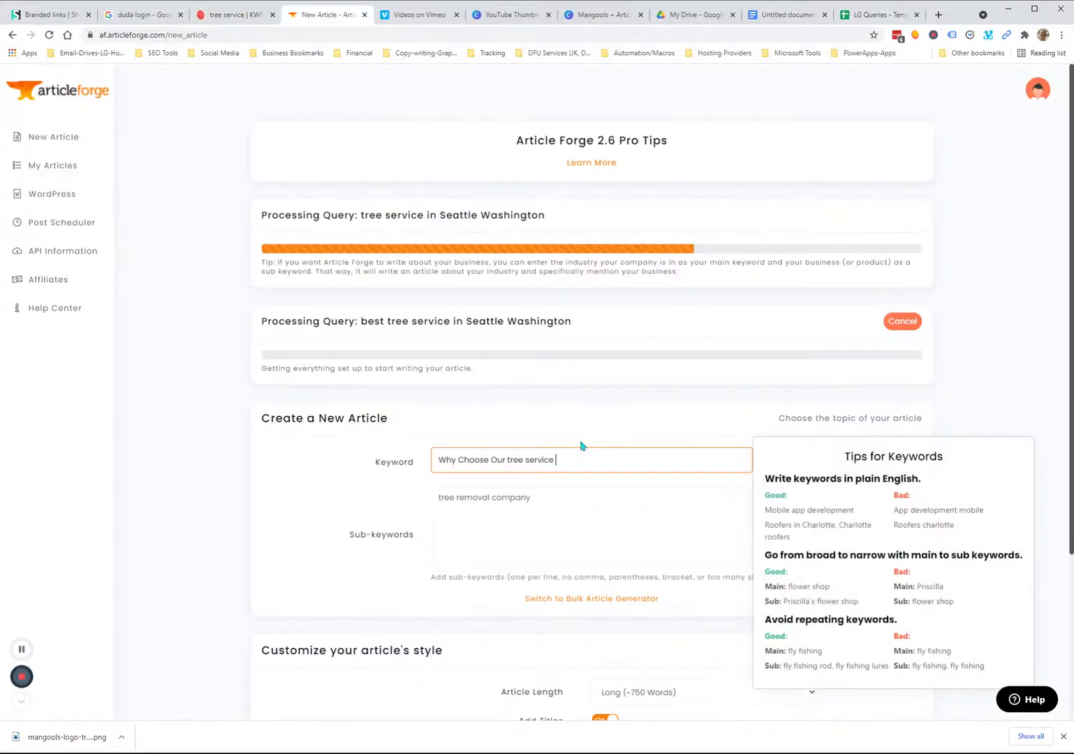
{"action": "left_click", "coordinate": [586, 501]}
{"action": "key", "text": "ctrl+a"}
{"action": "key", "text": "ctrl+v"}
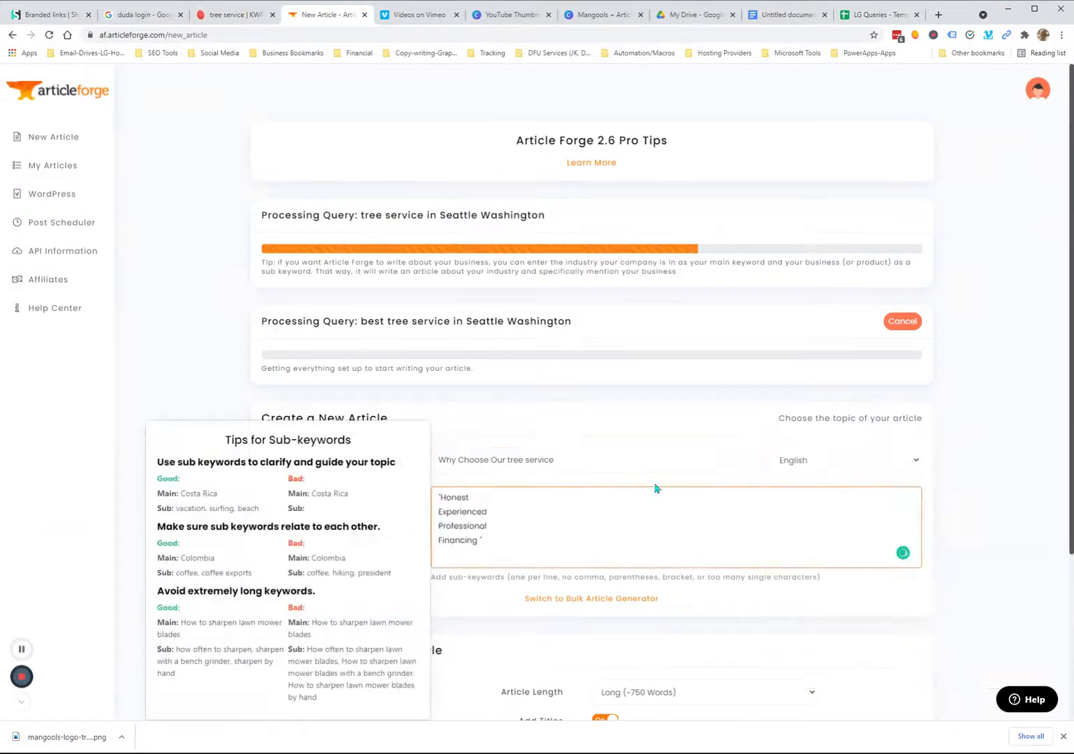
{"action": "left_click", "coordinate": [440, 497]}
{"action": "key", "text": "BackSpace"}
{"action": "left_click", "coordinate": [980, 439]}
{"action": "scroll", "coordinate": [988, 415], "scroll_direction": "down", "scroll_amount": 3}
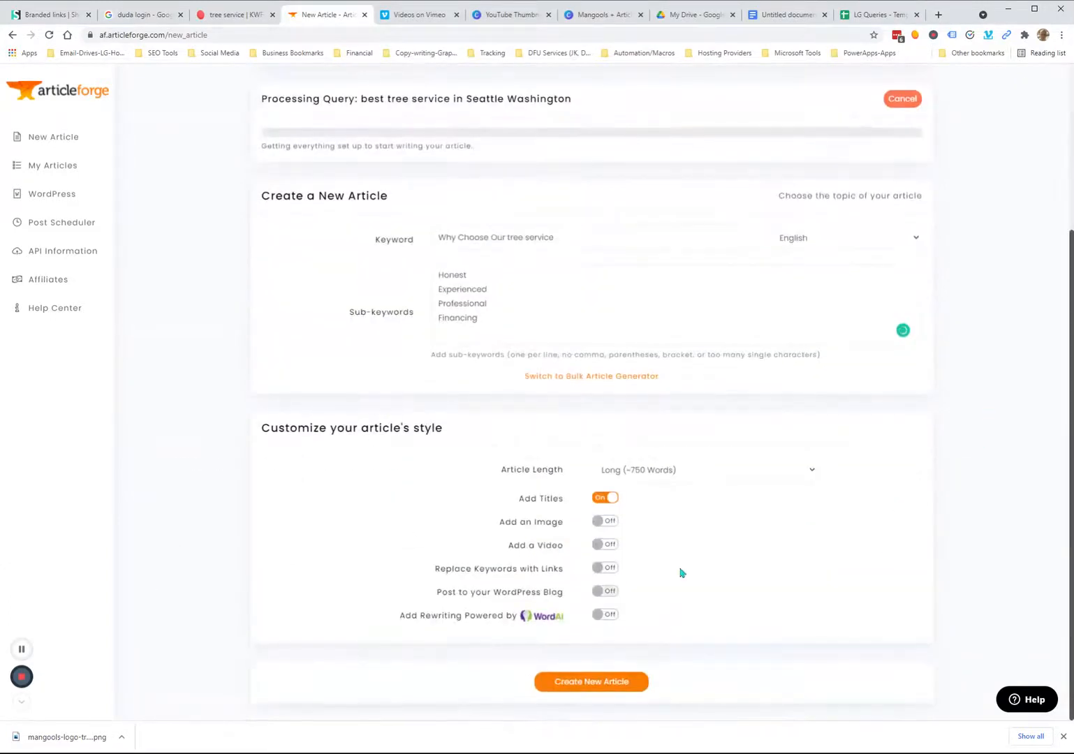
{"action": "left_click", "coordinate": [601, 678]}
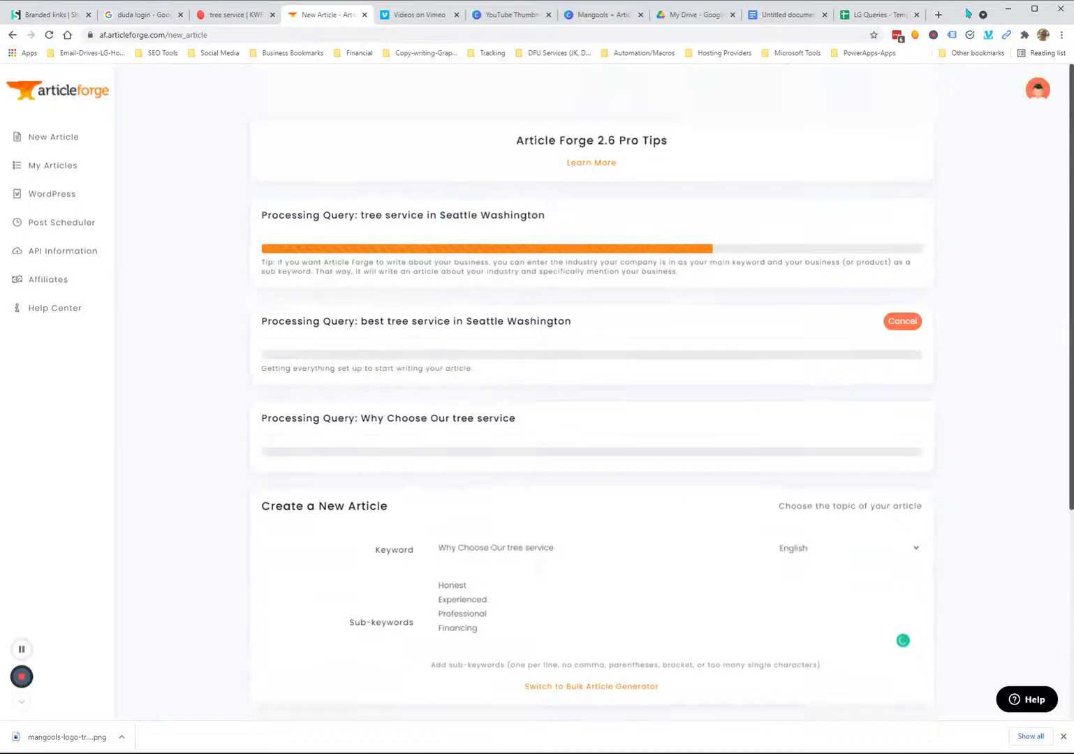
Step: Copy the Part 3 keyword from spreadsheet cell B6 and replace the Article Forge keyword with How to Find the Best tree removal company
{"action": "left_click", "coordinate": [878, 21]}
{"action": "left_click", "coordinate": [258, 261]}
{"action": "key", "text": "ctrl+c"}
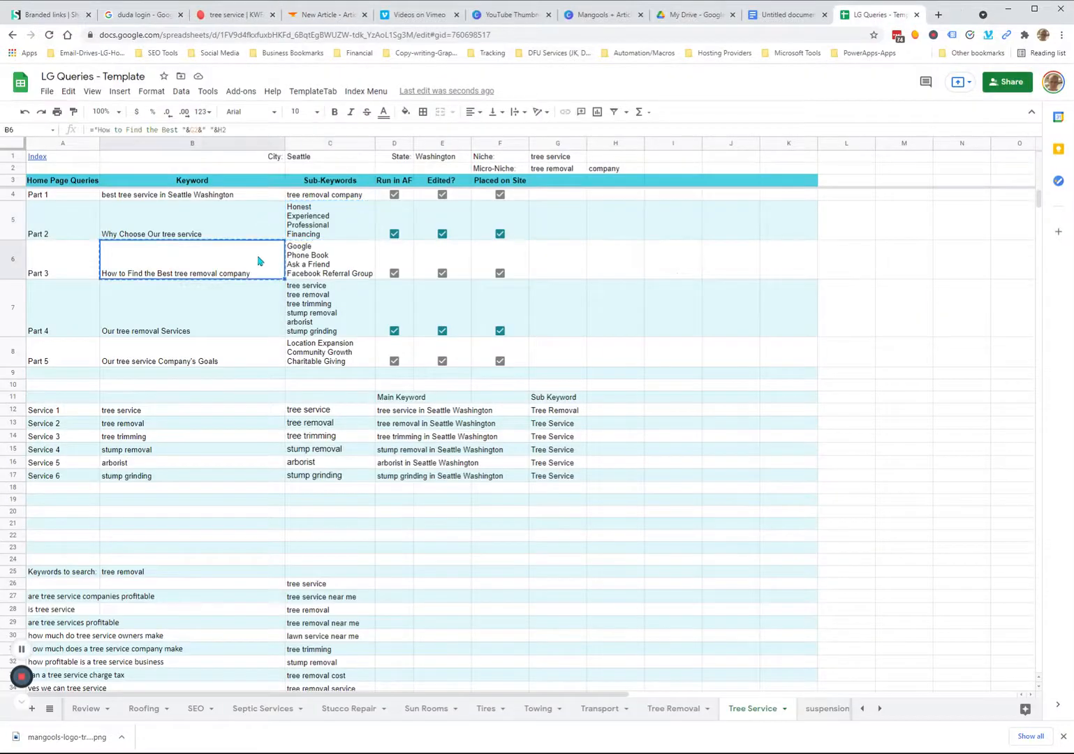
{"action": "left_click", "coordinate": [327, 15]}
{"action": "triple_click", "coordinate": [580, 547]}
{"action": "key", "text": "ctrl+v"}
{"action": "scroll", "coordinate": [349, 552], "scroll_direction": "down", "scroll_amount": 3}
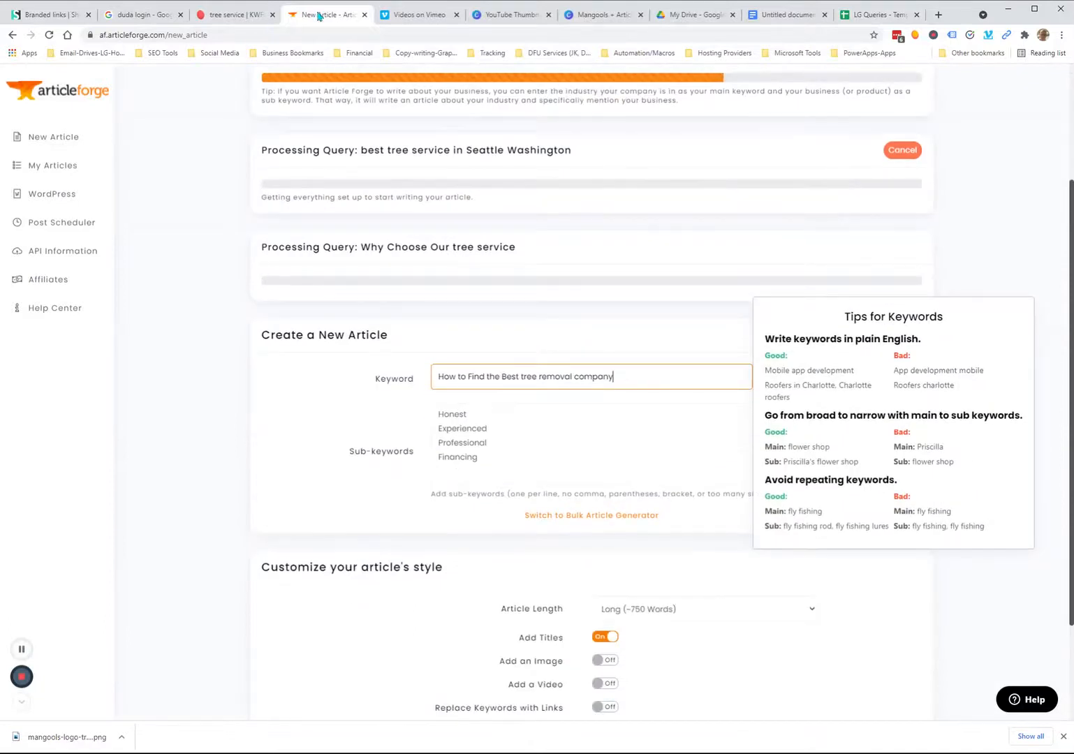
Step: Replace the sub-keywords with Google, Phone Book, Ask a Friend, Facebook Referral Group from spreadsheet cell C6, without quotation marks, and generate the article
{"action": "left_click", "coordinate": [877, 14]}
{"action": "left_click", "coordinate": [334, 266]}
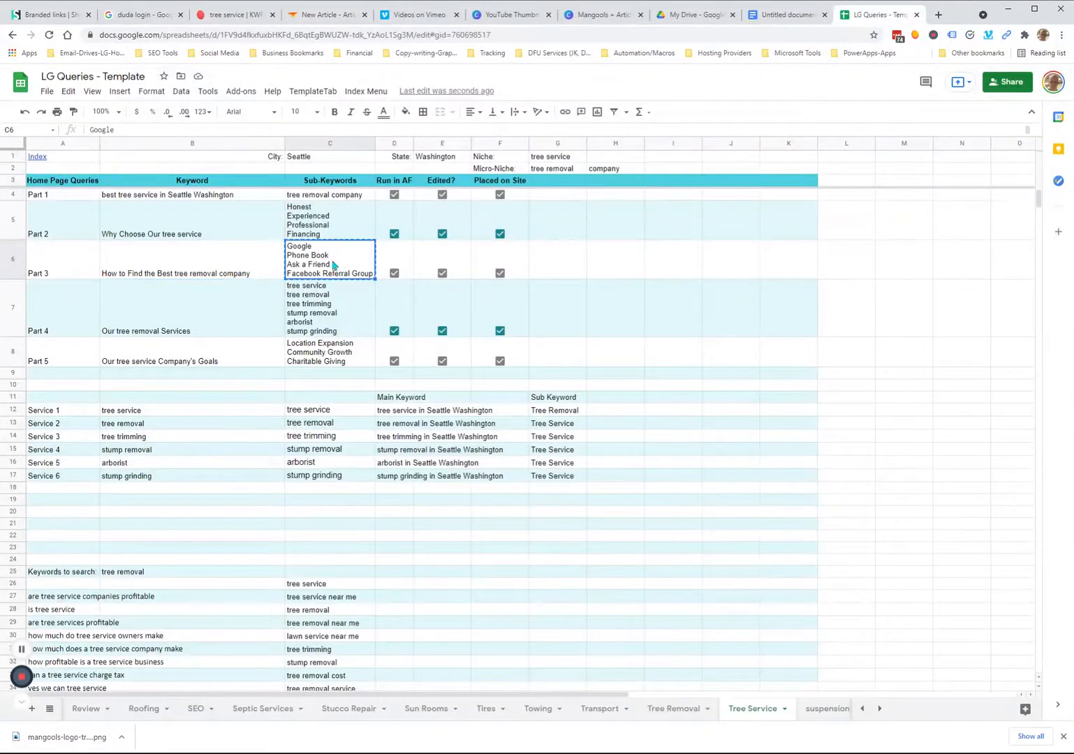
{"action": "left_click", "coordinate": [328, 14]}
{"action": "left_click_drag", "start_coordinate": [503, 466], "coordinate": [434, 421]}
{"action": "key", "text": "ctrl+v"}
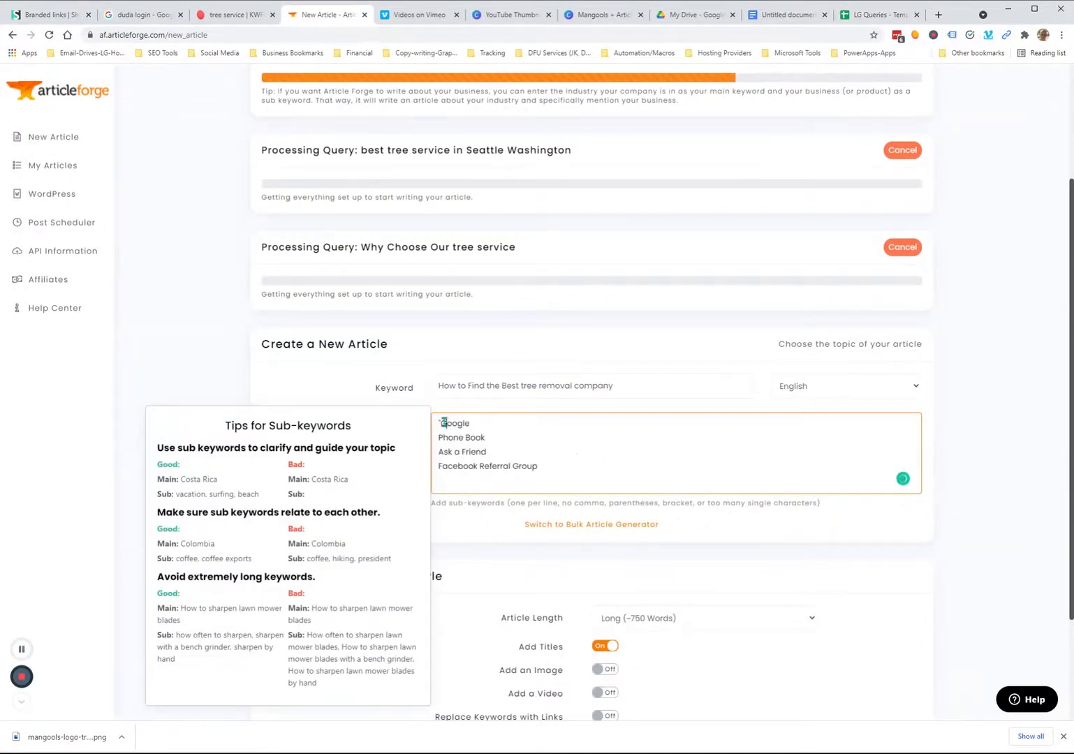
{"action": "left_click", "coordinate": [973, 391]}
{"action": "scroll", "coordinate": [973, 398], "scroll_direction": "down", "scroll_amount": 2}
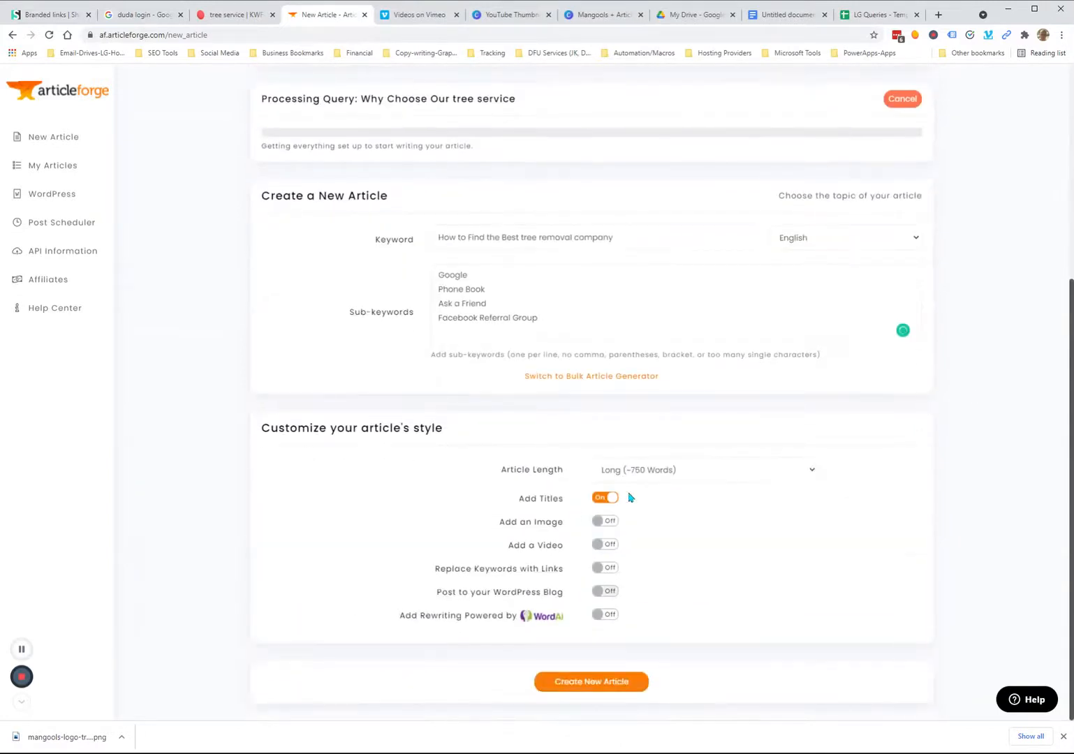
{"action": "left_click", "coordinate": [618, 676]}
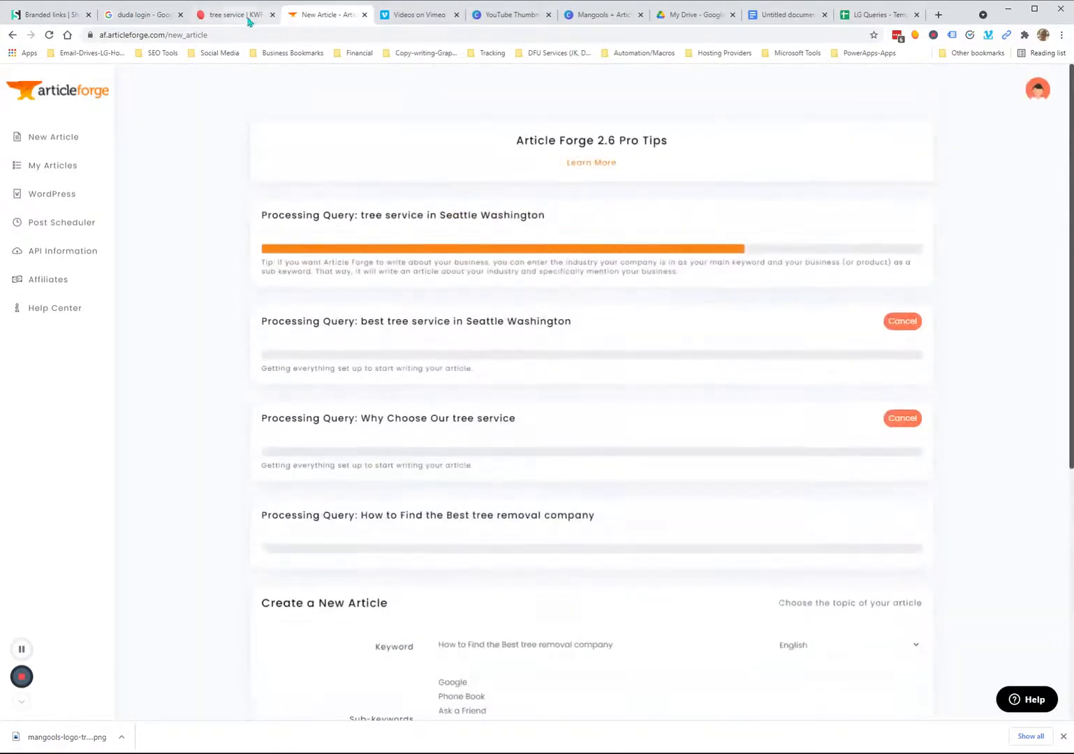
Step: Copy the Part 4 keyword from spreadsheet cell B7 and replace the Article Forge keyword with Our tree removal Services
{"action": "left_click", "coordinate": [873, 15]}
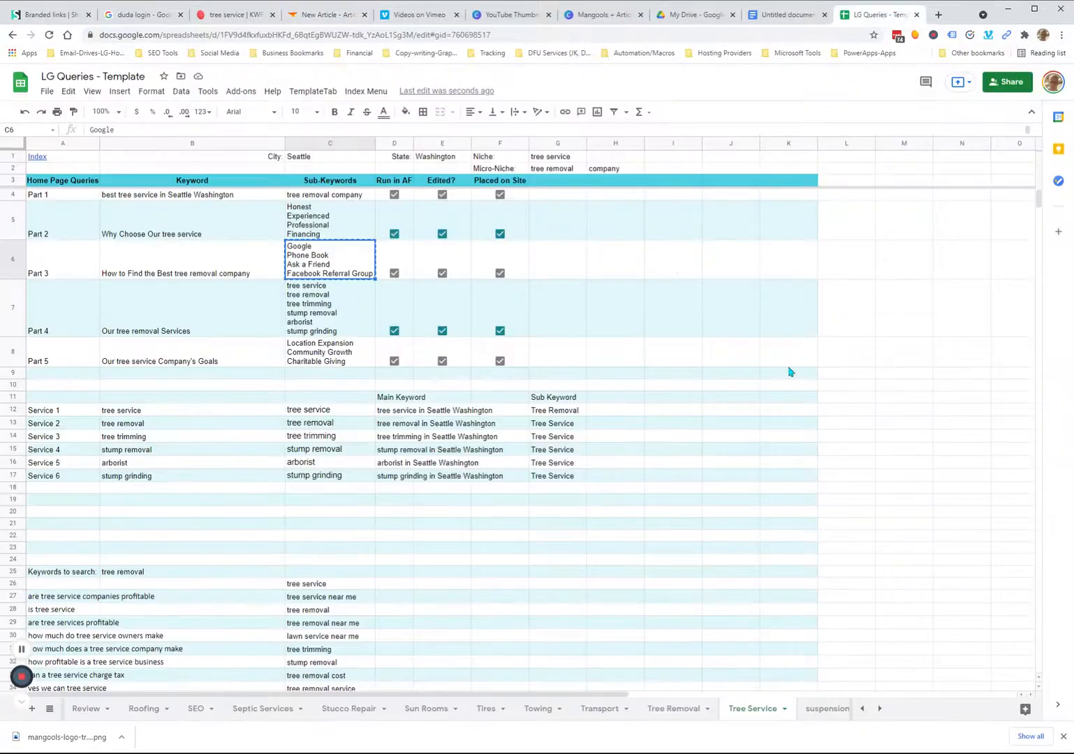
{"action": "left_click", "coordinate": [213, 319]}
{"action": "left_click", "coordinate": [327, 14]}
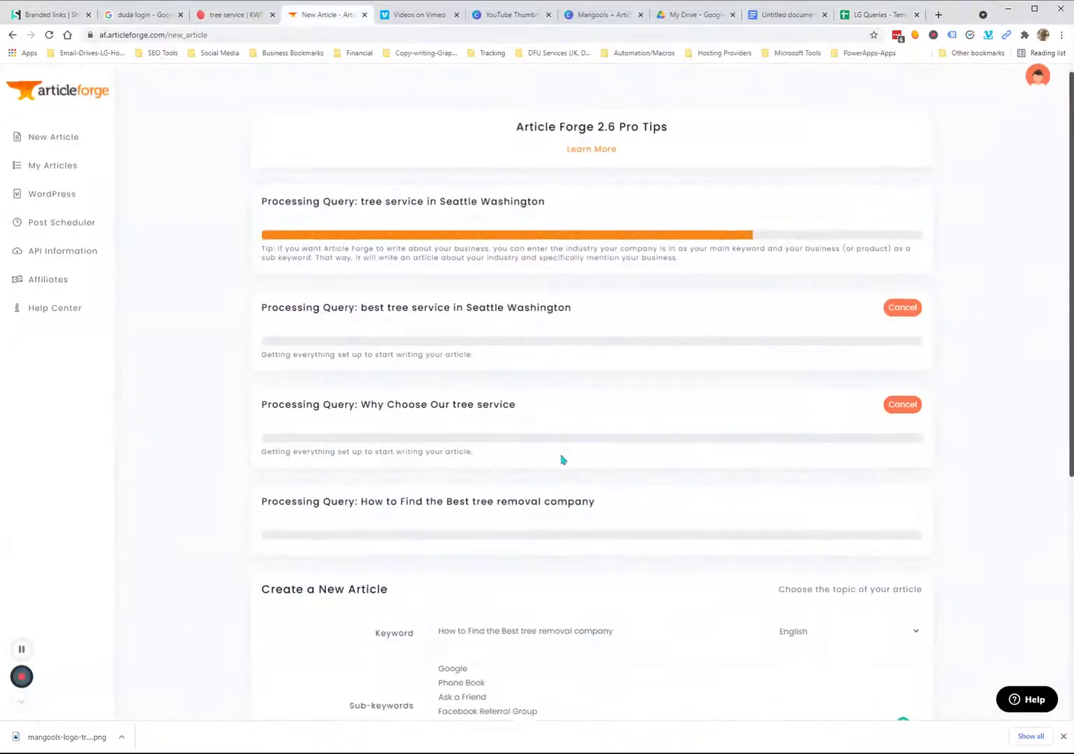
{"action": "scroll", "coordinate": [563, 460], "scroll_direction": "down", "scroll_amount": 2}
{"action": "left_click", "coordinate": [635, 474]}
{"action": "key", "text": "ctrl+a"}
{"action": "key", "text": "ctrl+v"}
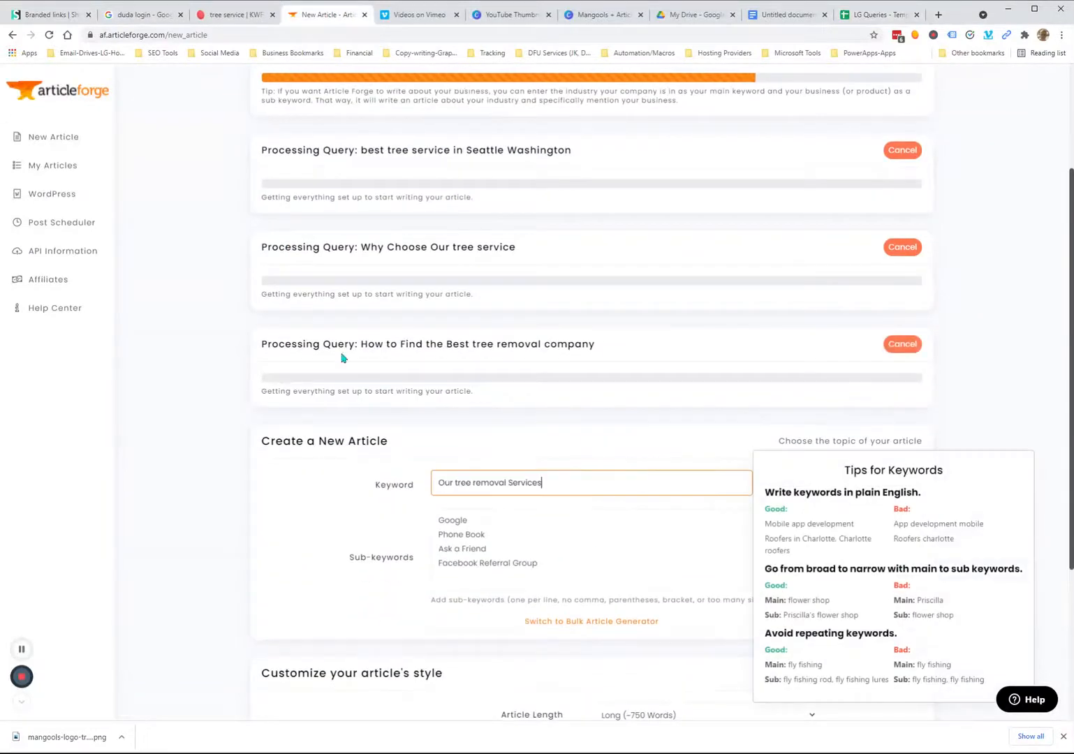
Step: Replace the sub-keywords with the six Part 4 services from spreadsheet cell C7, tree service through stump grinding, without quotation marks, and generate the article
{"action": "left_click", "coordinate": [879, 15]}
{"action": "left_click", "coordinate": [314, 301]}
{"action": "key", "text": "ctrl+c"}
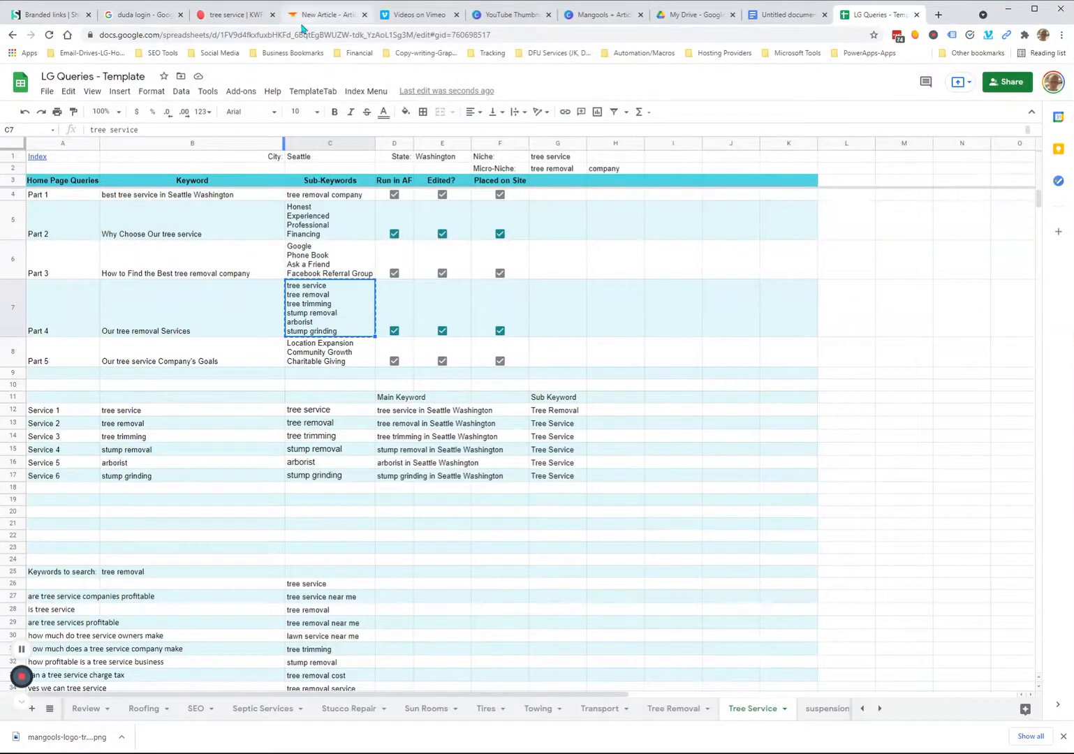
{"action": "left_click", "coordinate": [325, 15]}
{"action": "left_click_drag", "start_coordinate": [515, 566], "coordinate": [400, 509]}
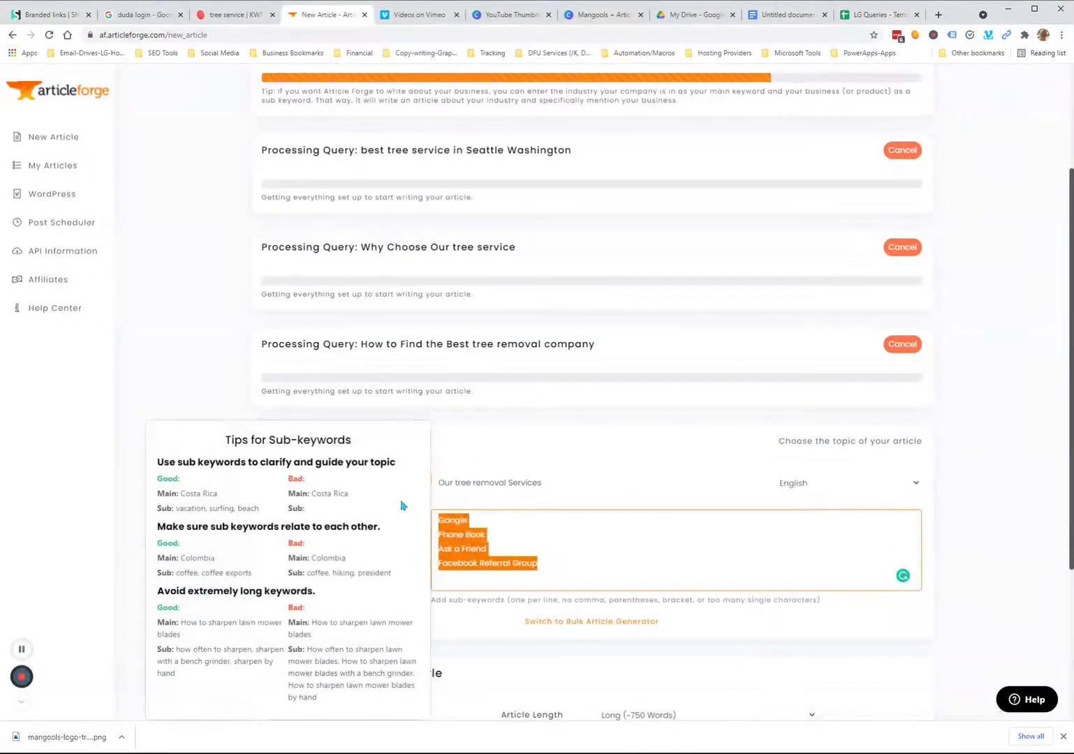
{"action": "key", "text": "ctrl+v"}
{"action": "key", "text": "BackSpace"}
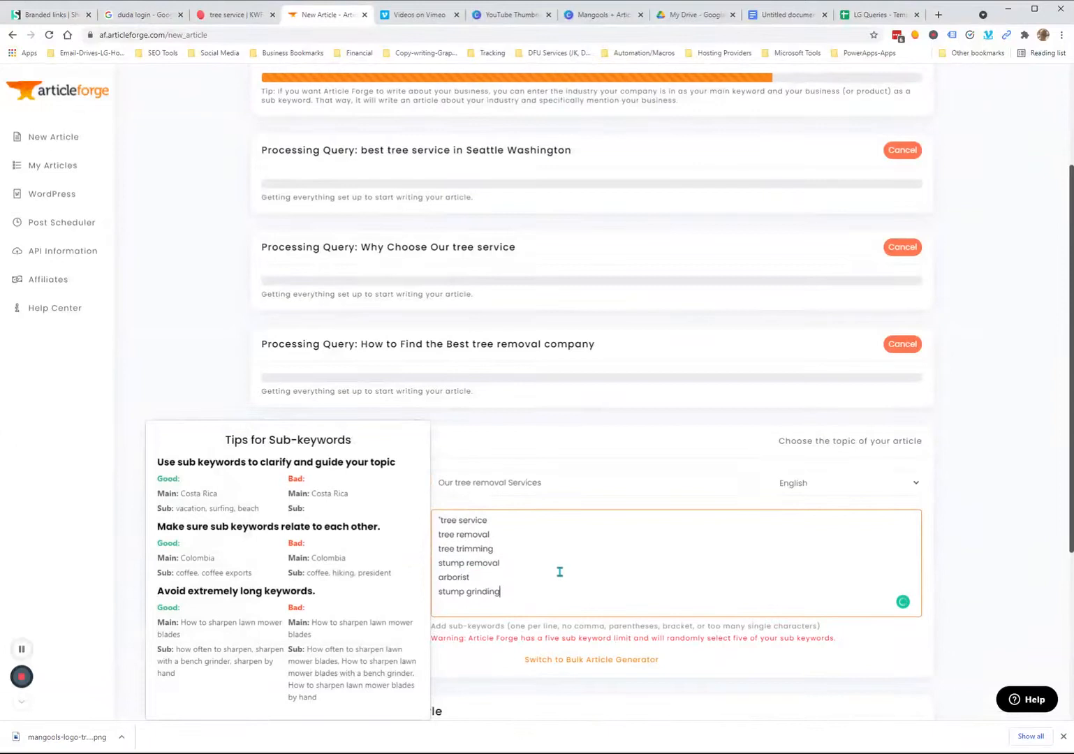
{"action": "left_click", "coordinate": [441, 518]}
{"action": "key", "text": "BackSpace"}
{"action": "left_click", "coordinate": [975, 472]}
{"action": "scroll", "coordinate": [979, 472], "scroll_direction": "down", "scroll_amount": 3}
{"action": "left_click", "coordinate": [598, 683]}
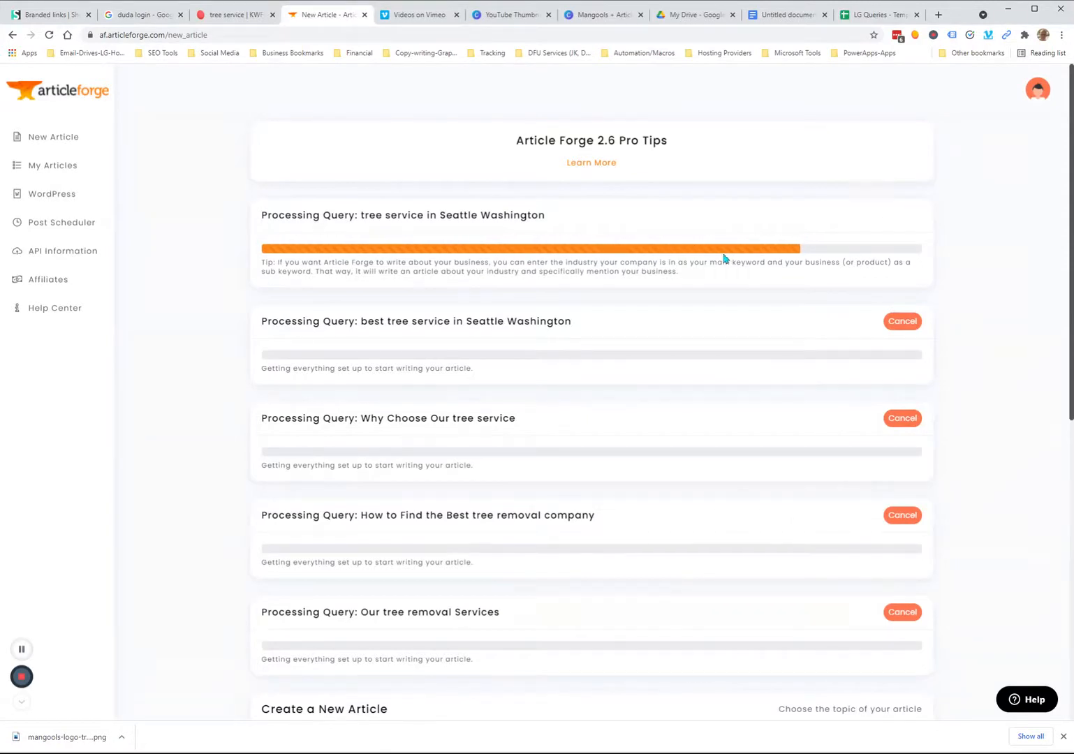
{"action": "scroll", "coordinate": [824, 258], "scroll_direction": "down", "scroll_amount": 1}
{"action": "scroll", "coordinate": [824, 257], "scroll_direction": "down", "scroll_amount": 5}
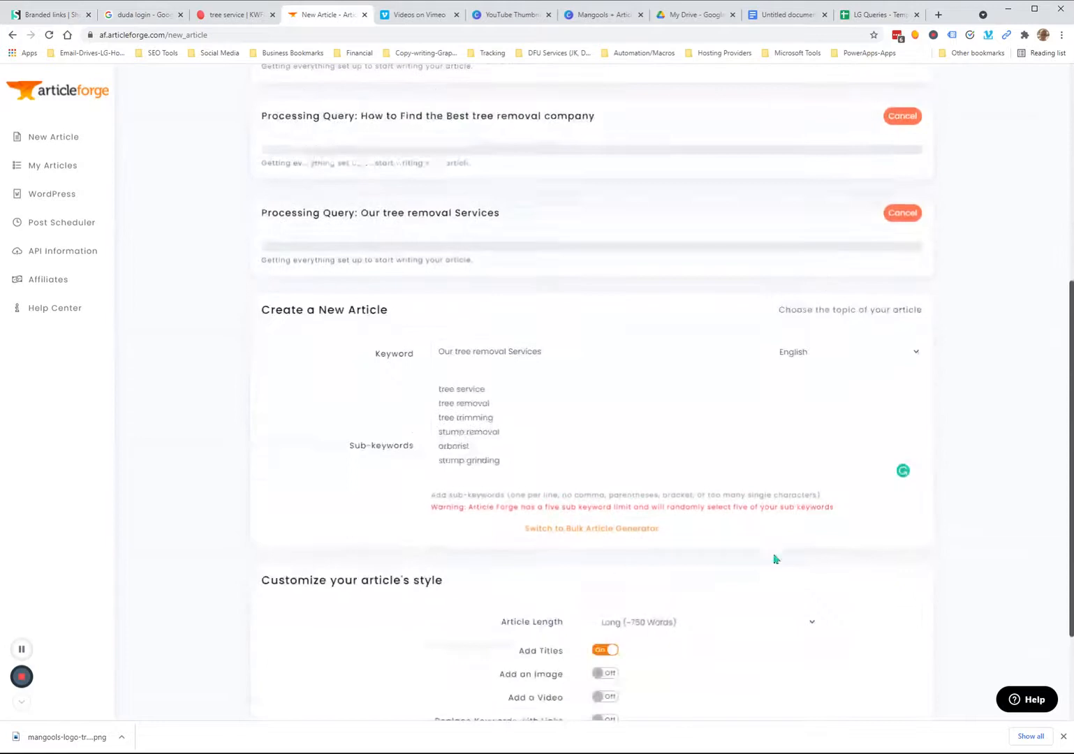
{"action": "scroll", "coordinate": [690, 503], "scroll_direction": "down", "scroll_amount": 2}
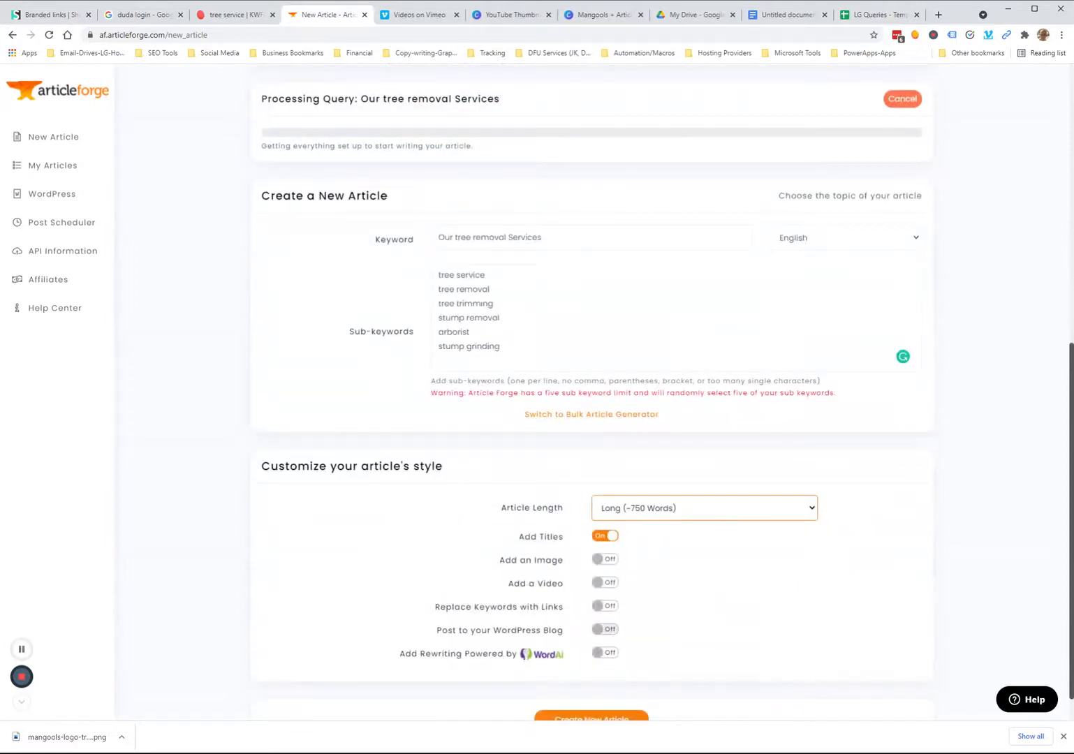
{"action": "left_click", "coordinate": [999, 470]}
{"action": "scroll", "coordinate": [625, 470], "scroll_direction": "up", "scroll_amount": 7}
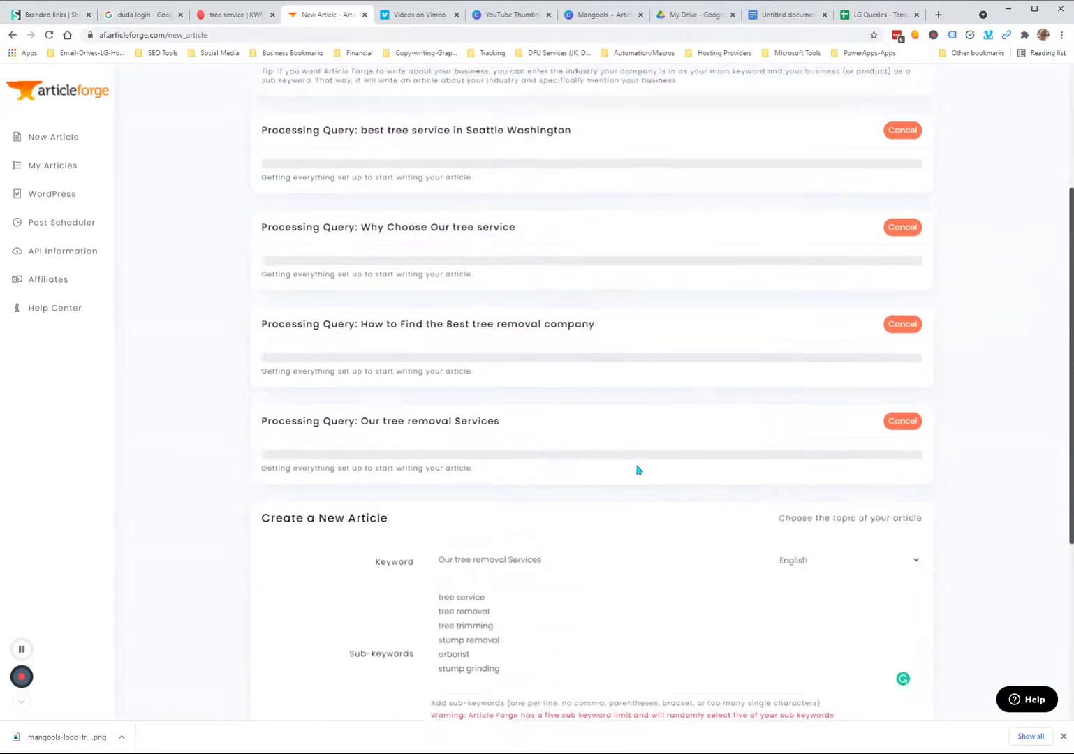